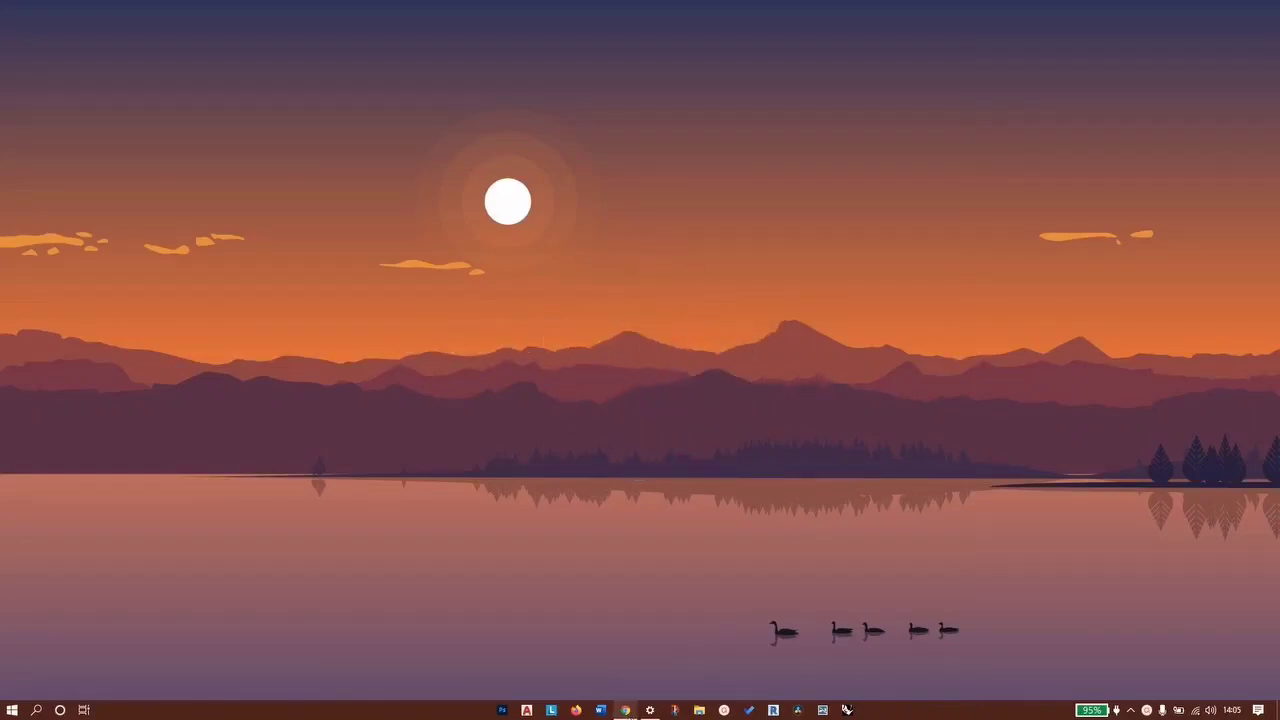
Read the YouTube comments, highlighting one about Lenovo India's build-your-own Legion 5, then return to the Lenovo tab.
left_click(625, 709)
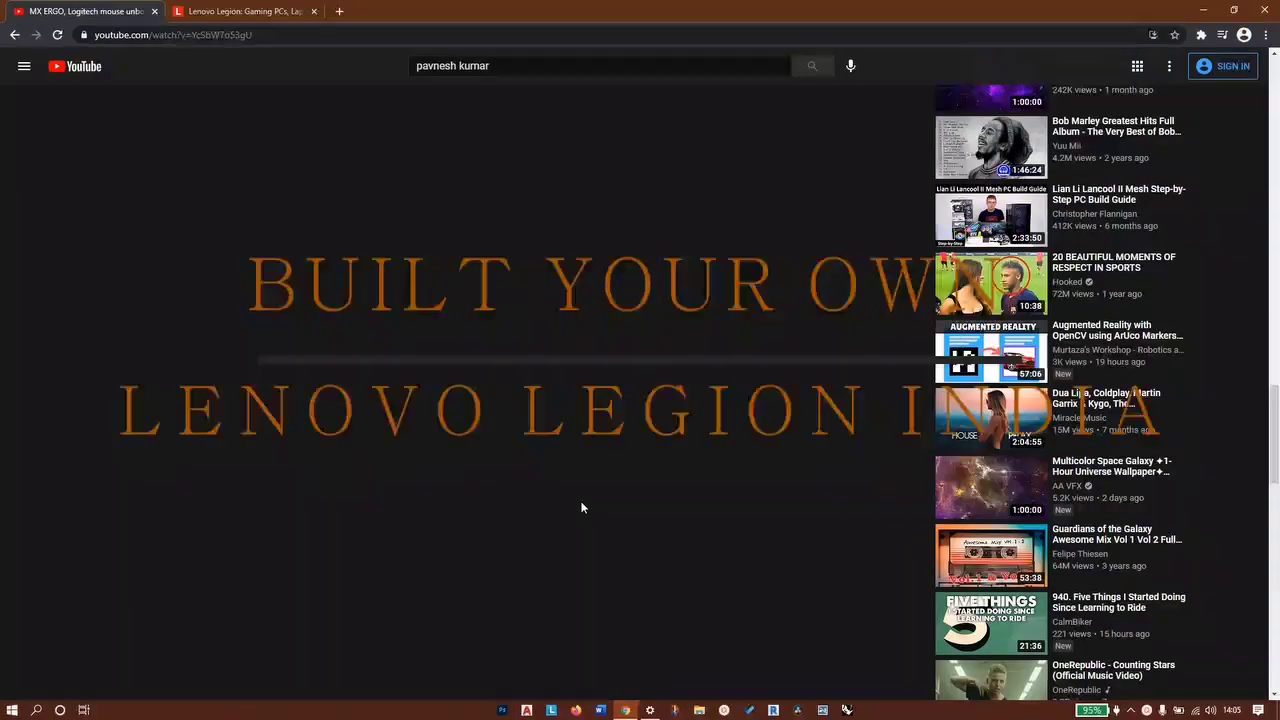
scroll(581, 508, "down", 15)
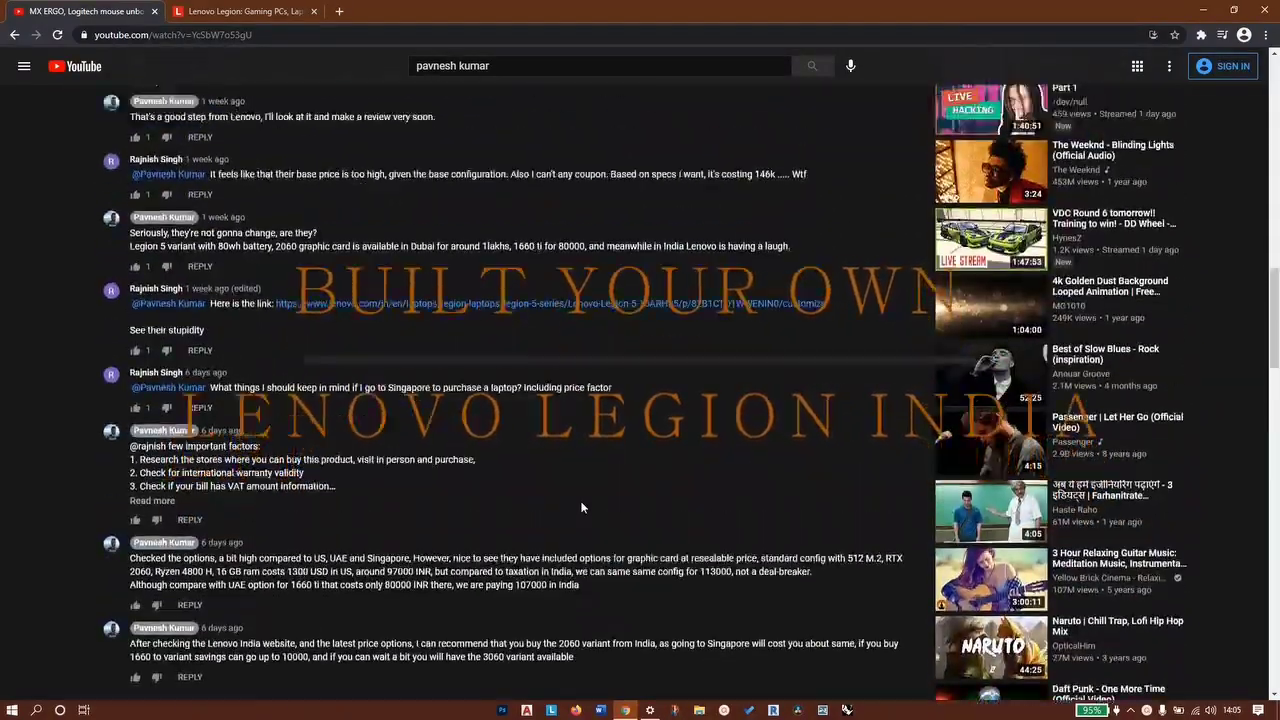
scroll(581, 508, "up", 3)
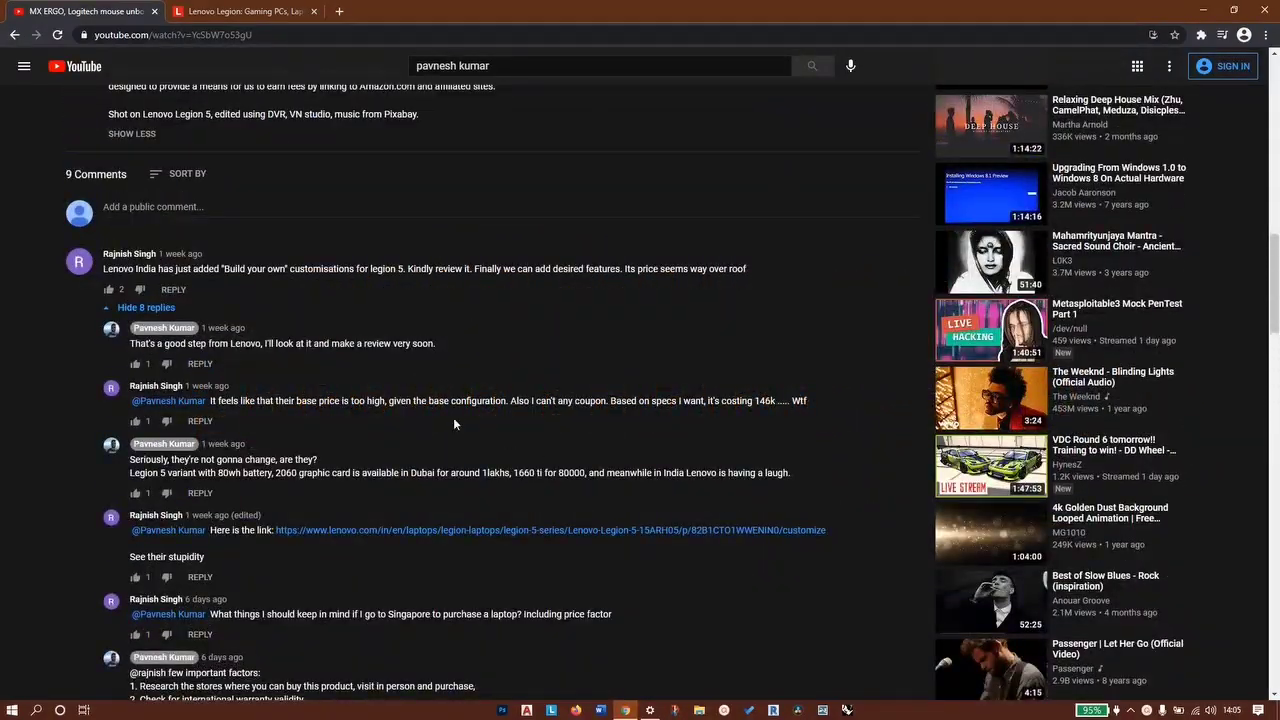
scroll(222, 338, "up", 1)
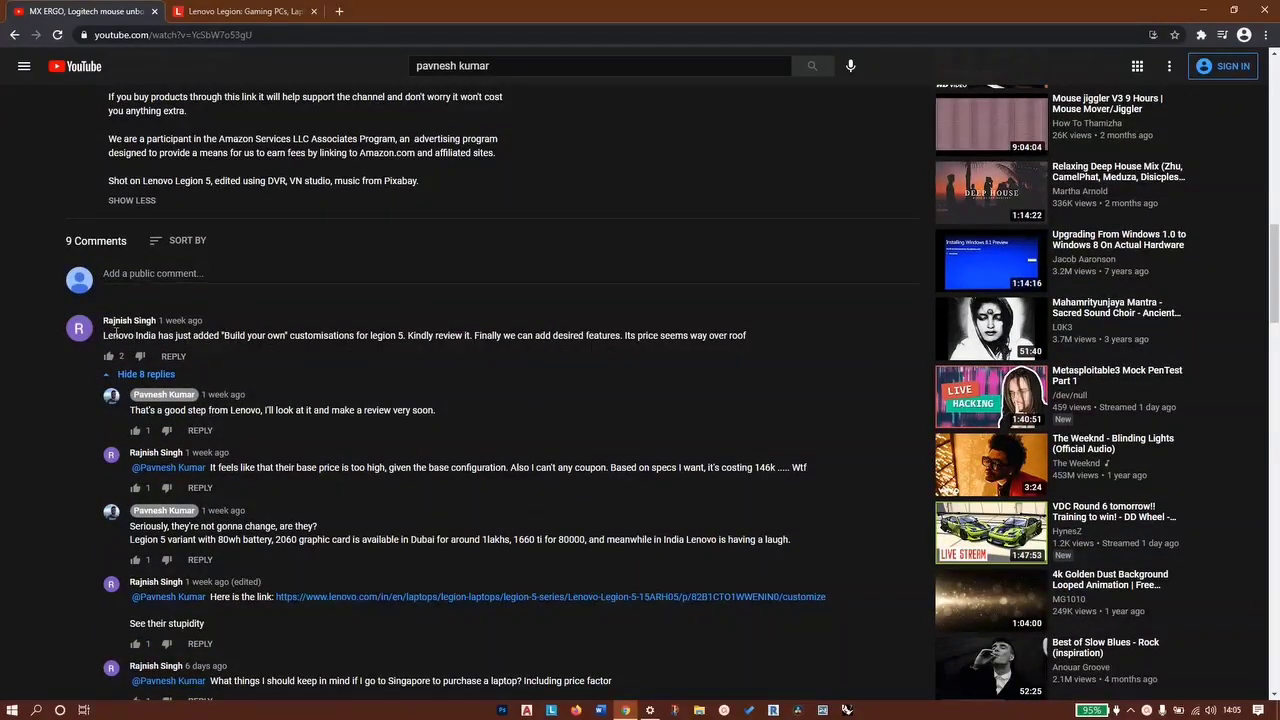
left_click_drag(116, 335, 468, 336)
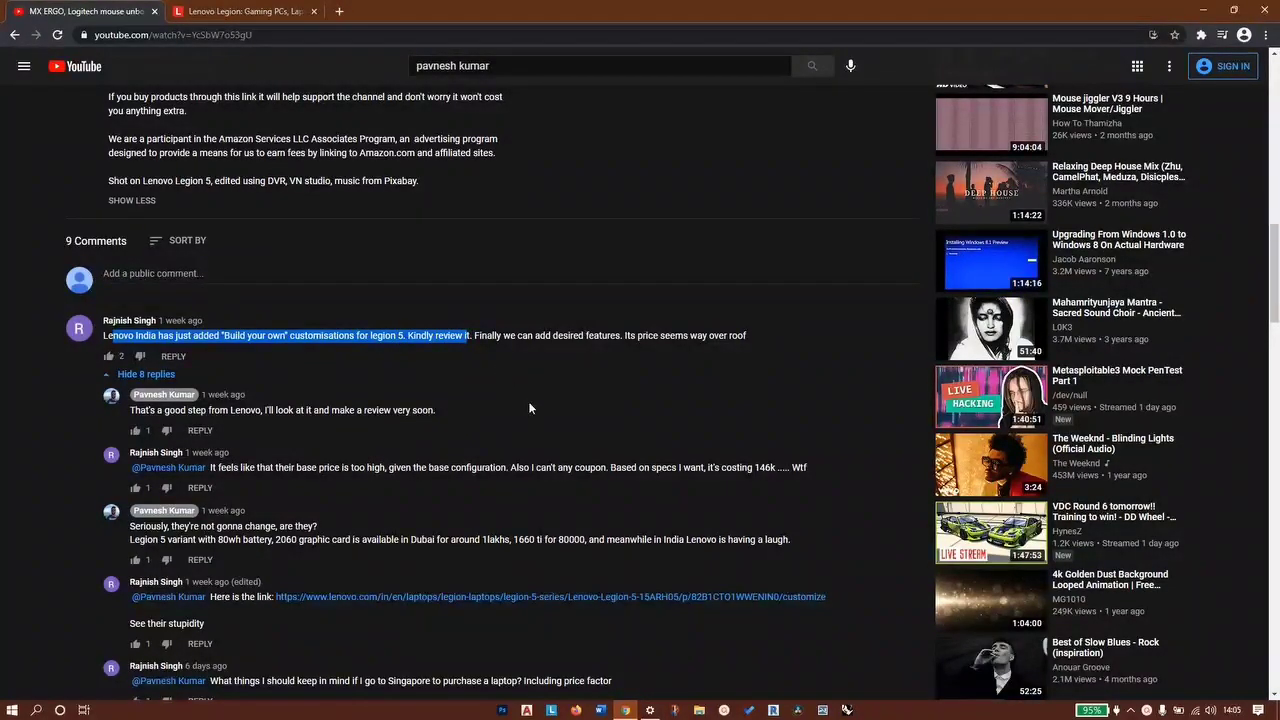
scroll(529, 405, "down", 4)
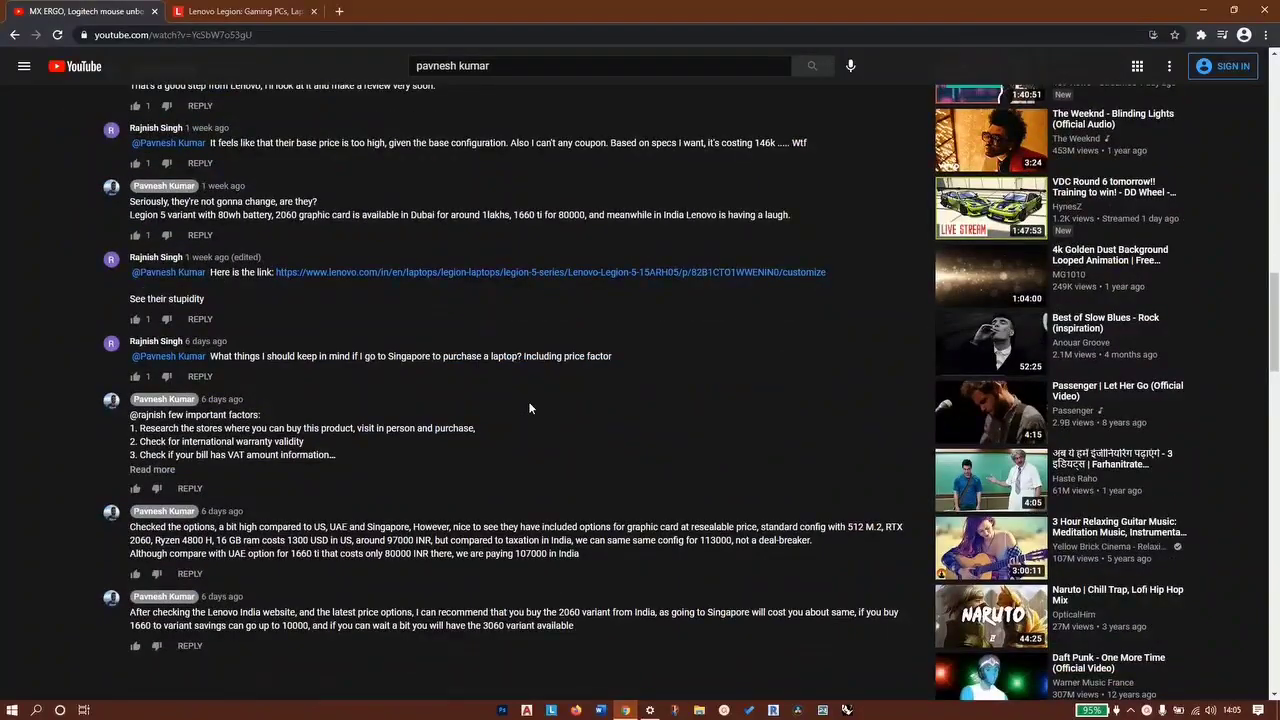
scroll(529, 405, "up", 5)
scroll(528, 403, "up", 5)
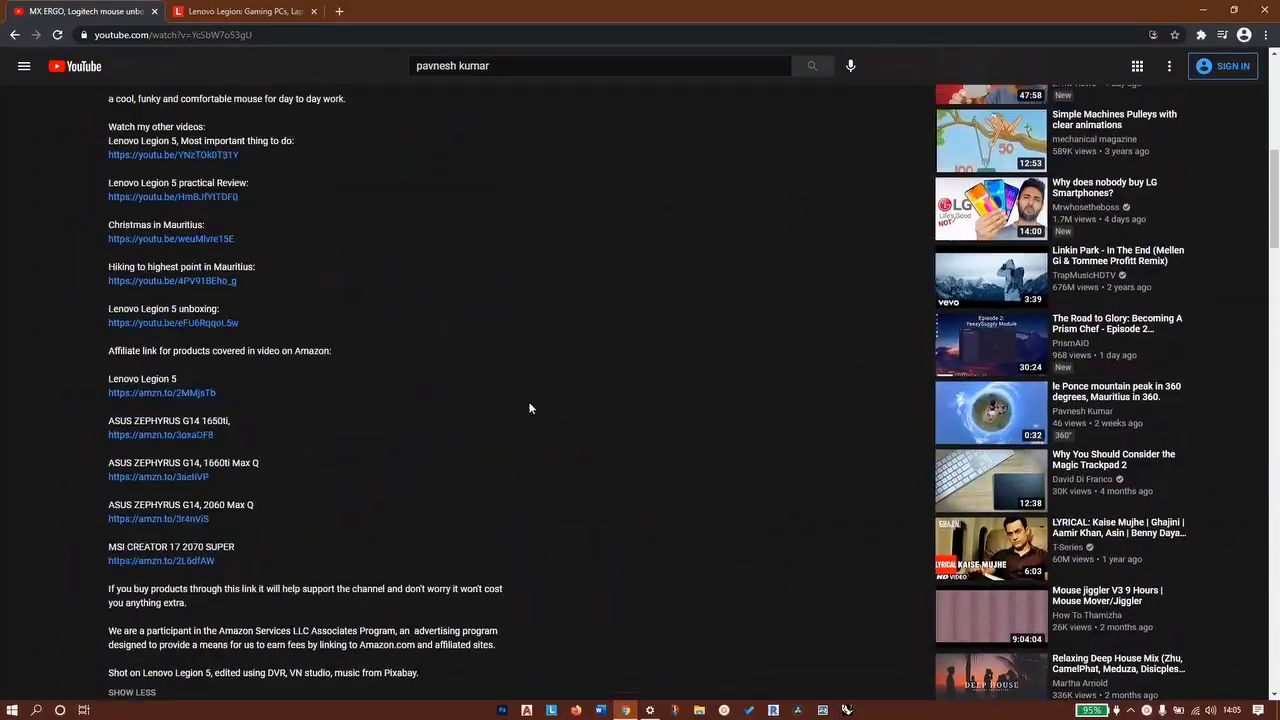
left_click(232, 8)
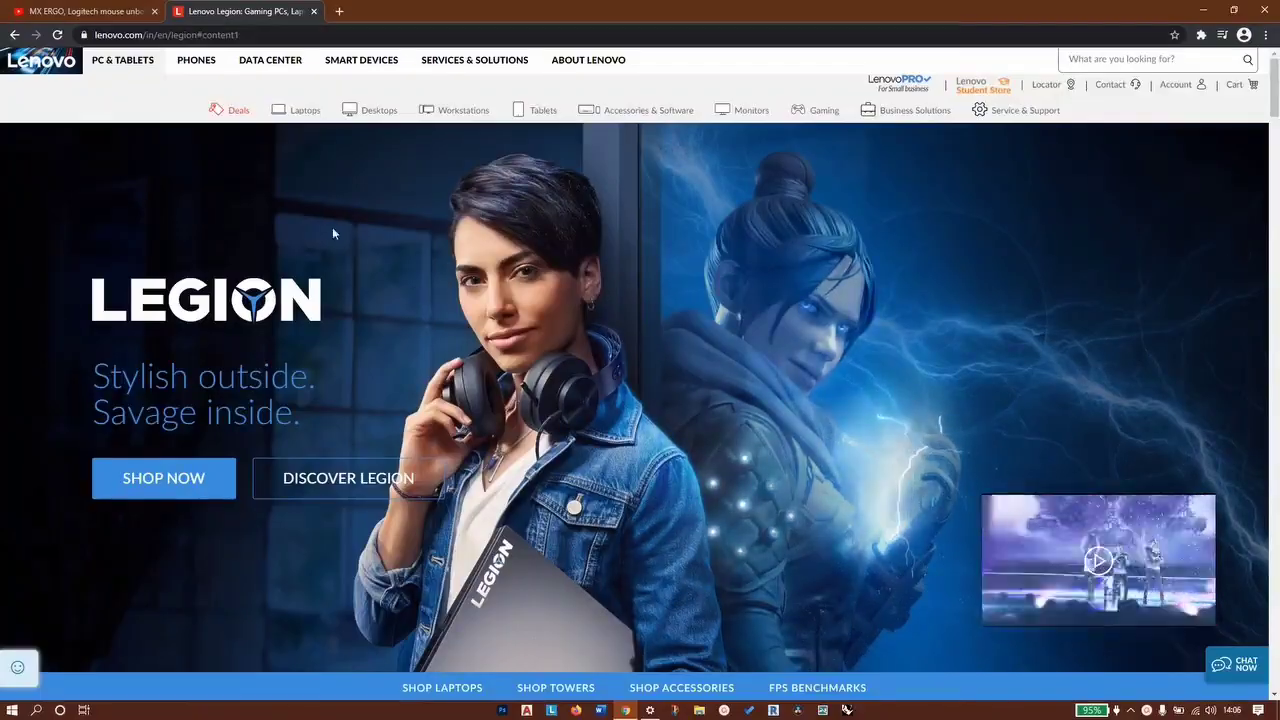
Review the Legion lineup and prices, such as Legion 5 from ₹71,990, then show the Laptops menu.
scroll(563, 289, "down", 15)
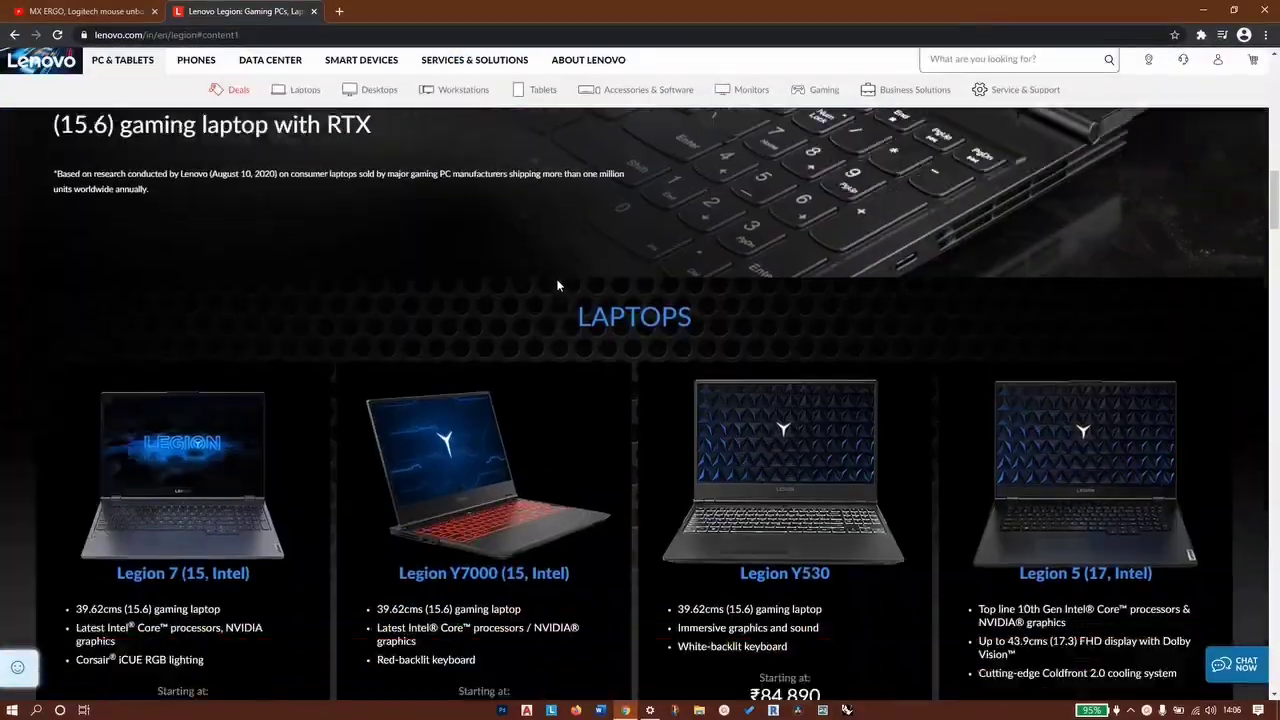
scroll(554, 286, "up", 3)
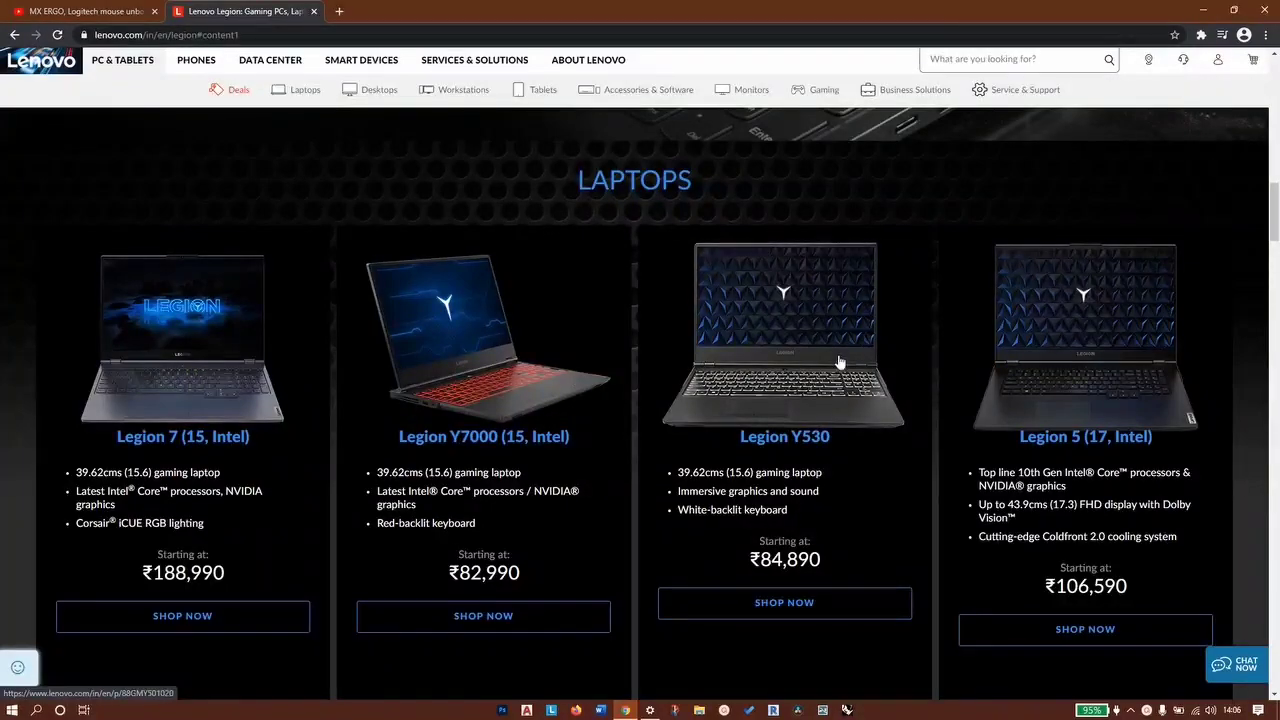
scroll(1040, 395, "down", 3)
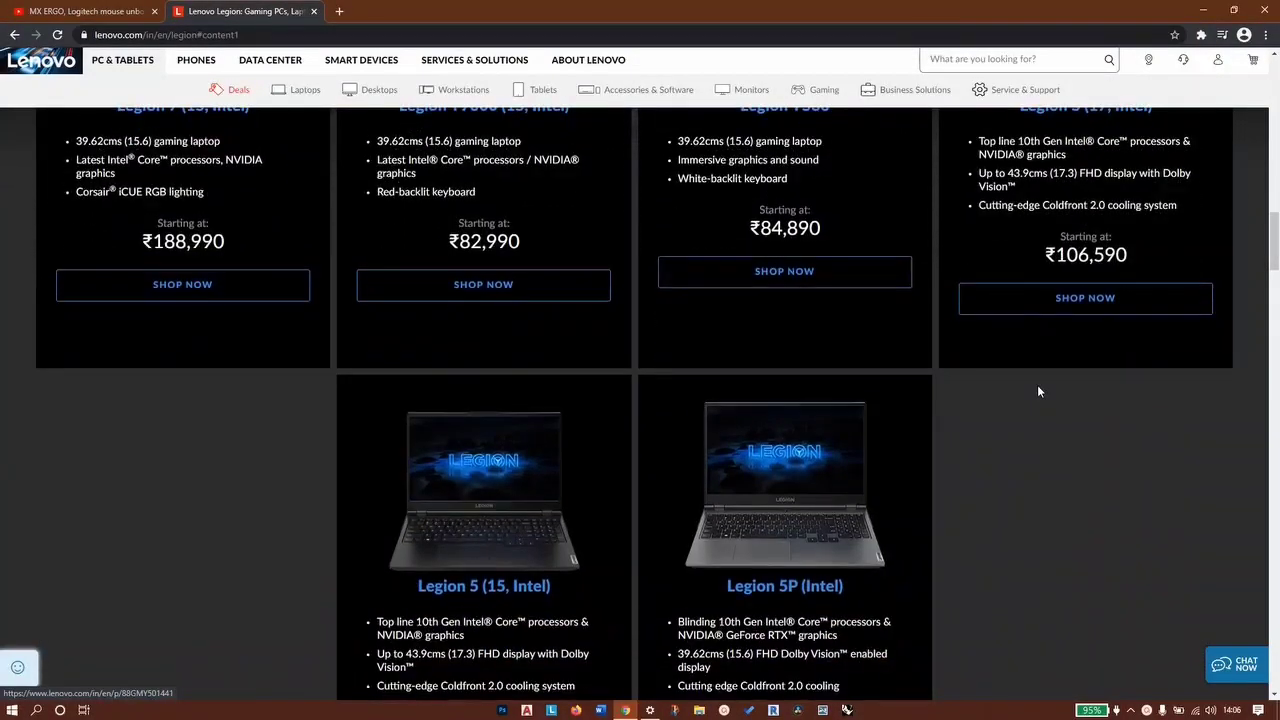
scroll(1036, 385, "down", 2)
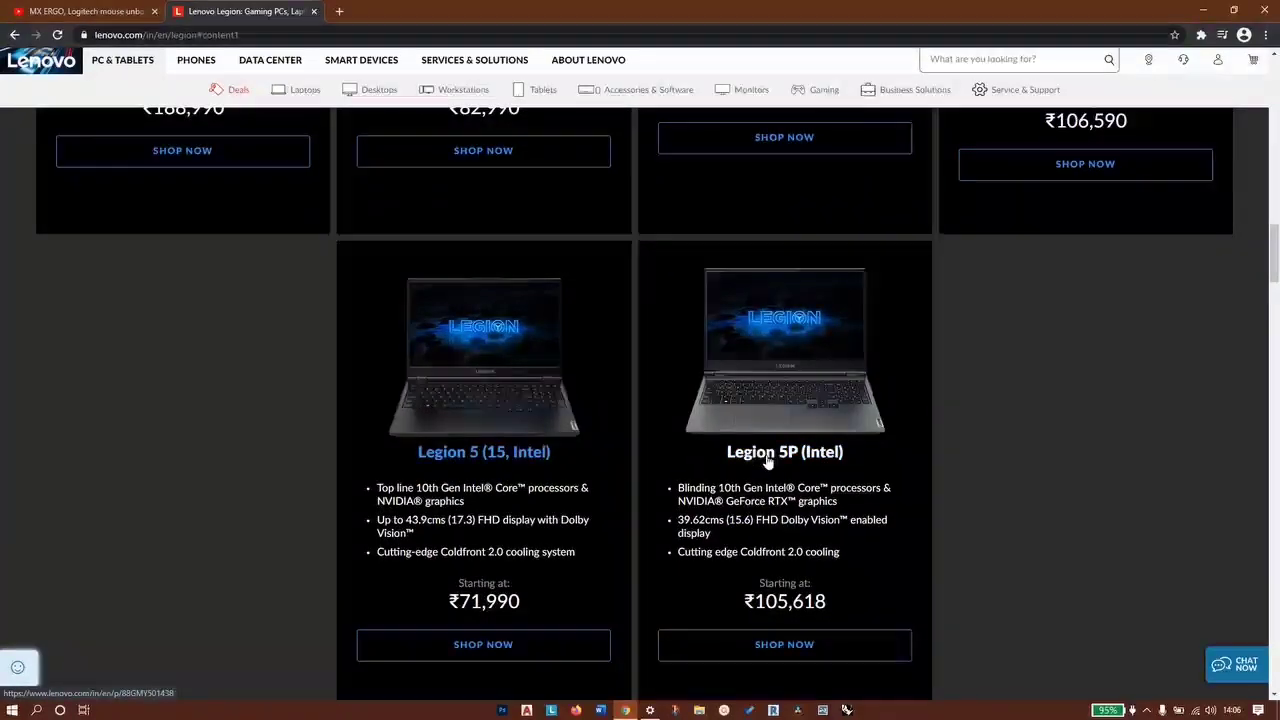
scroll(455, 440, "down", 7)
scroll(455, 440, "up", 9)
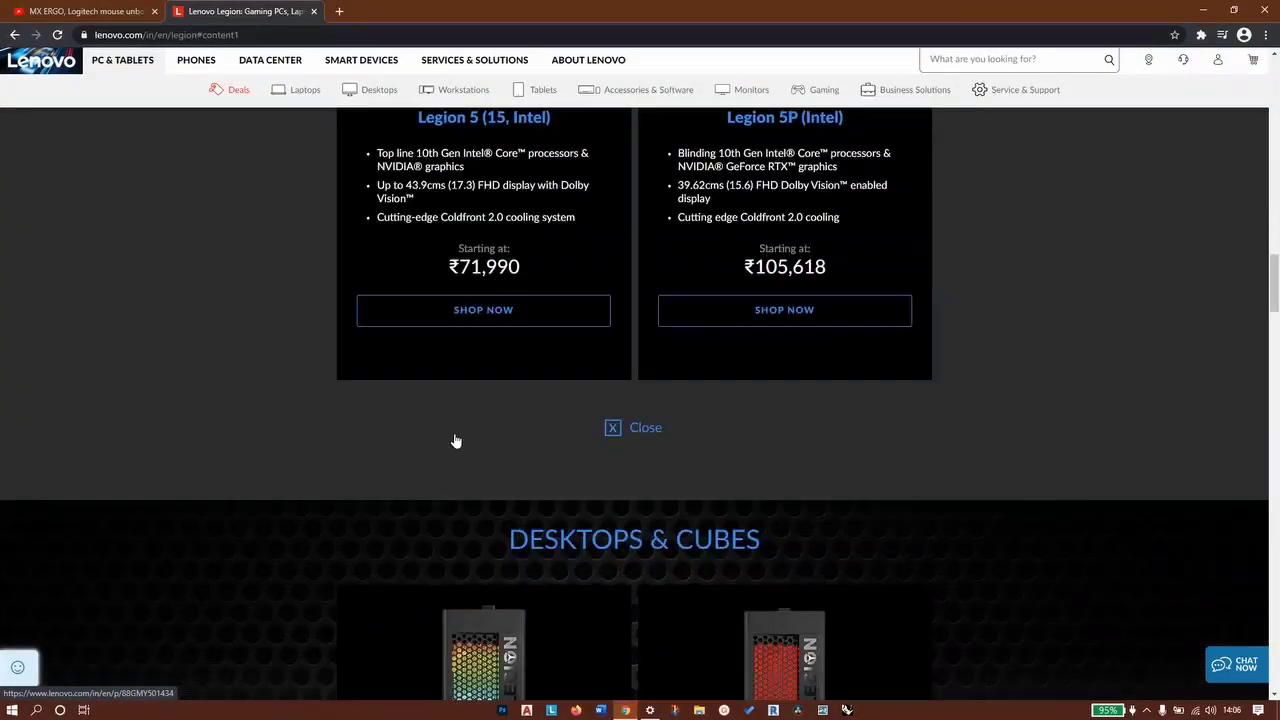
scroll(455, 440, "up", 10)
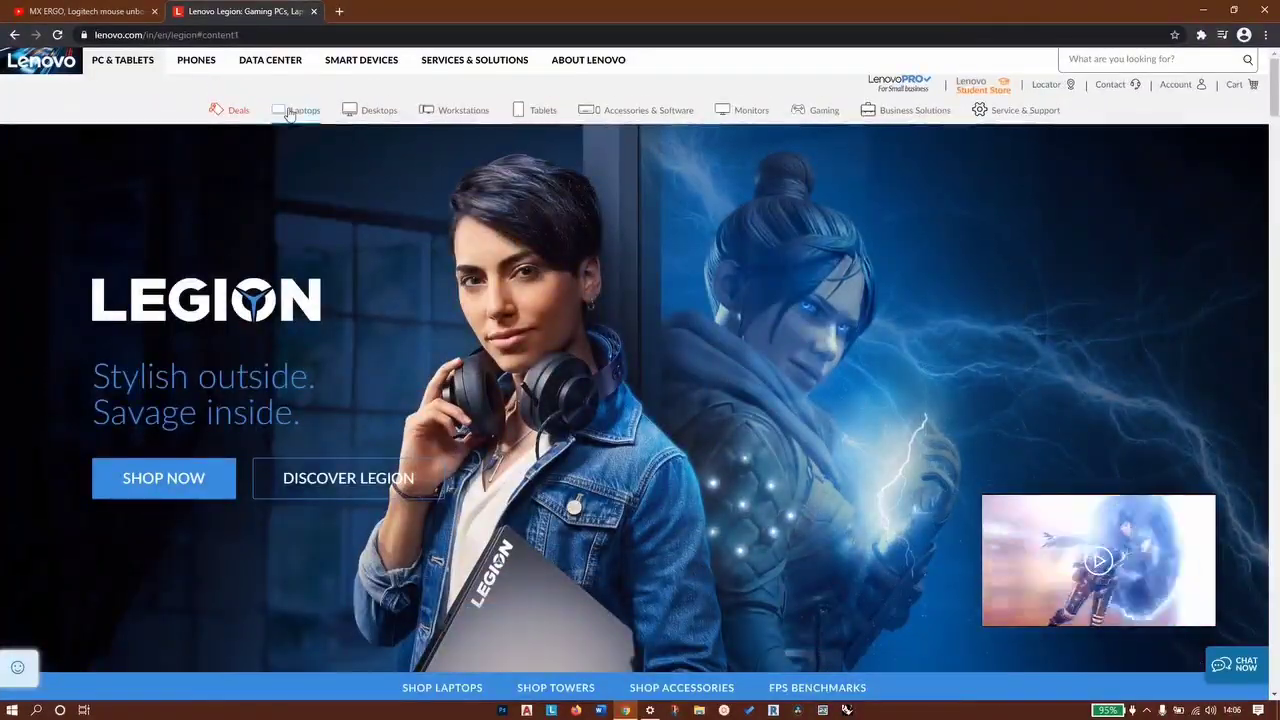
mouse_move(288, 114)
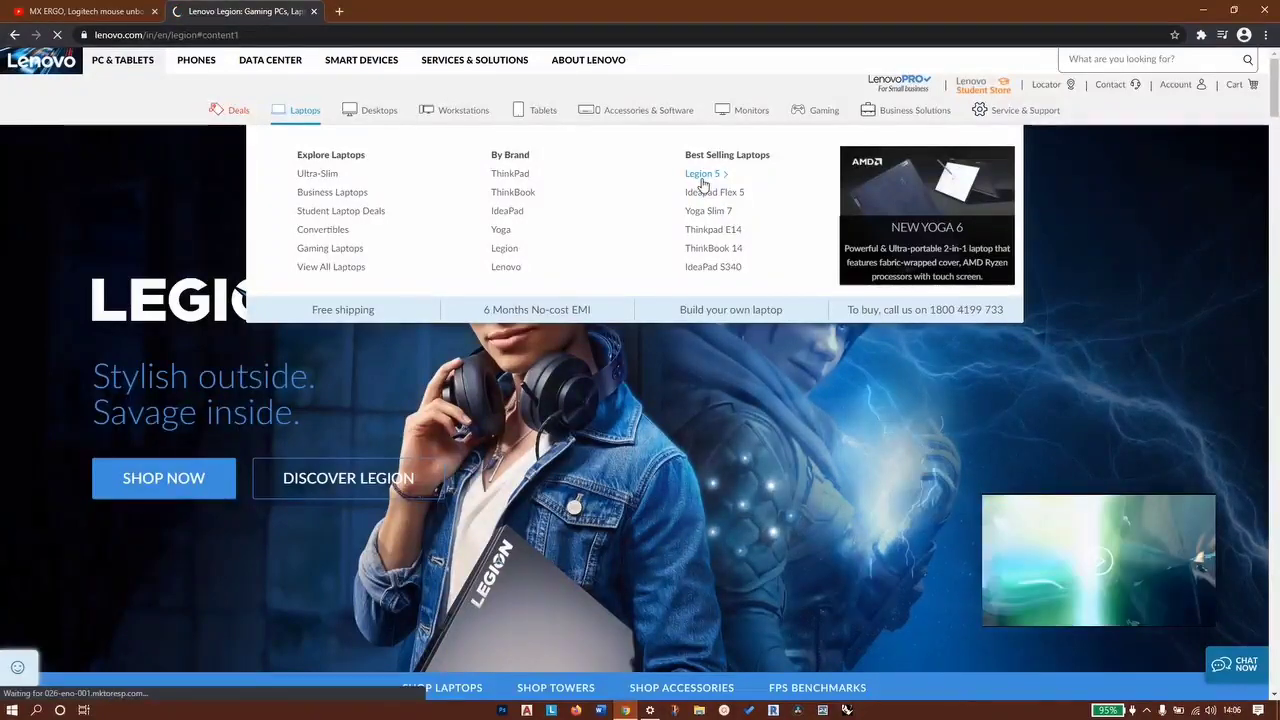
Open the Legion 5 product page and jump to the AMD variant's available models.
left_click(702, 182)
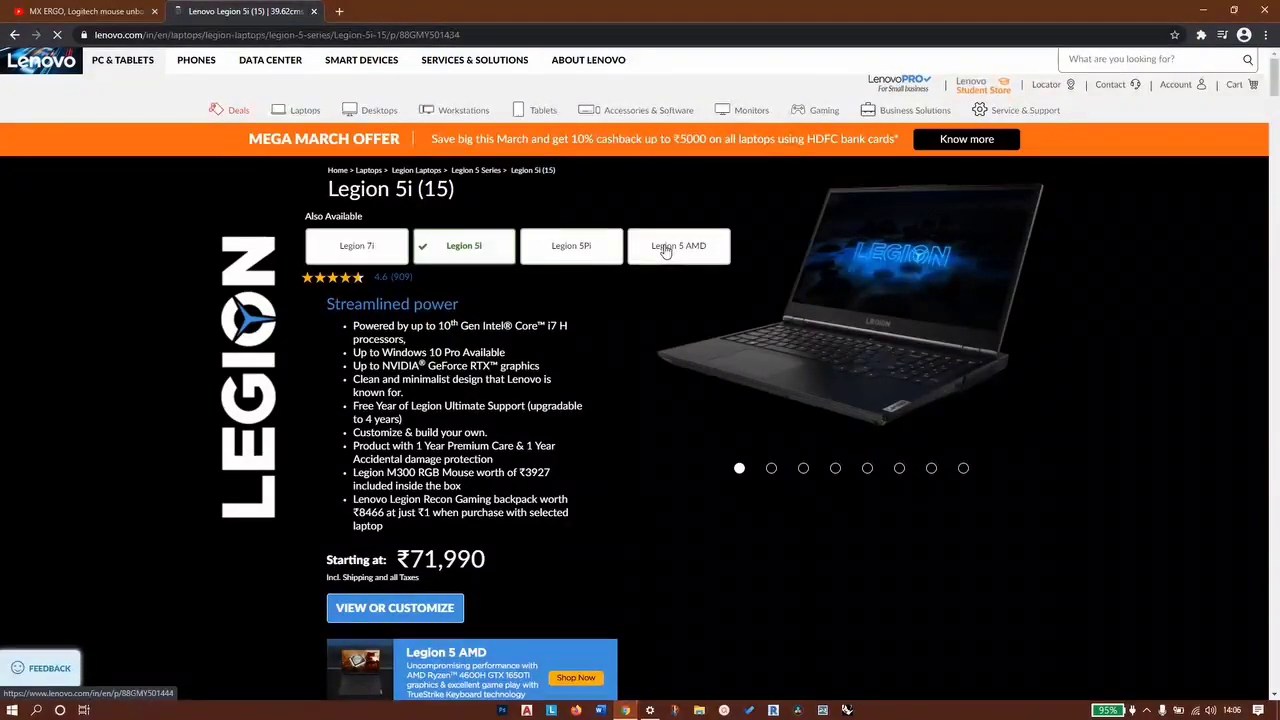
left_click(665, 251)
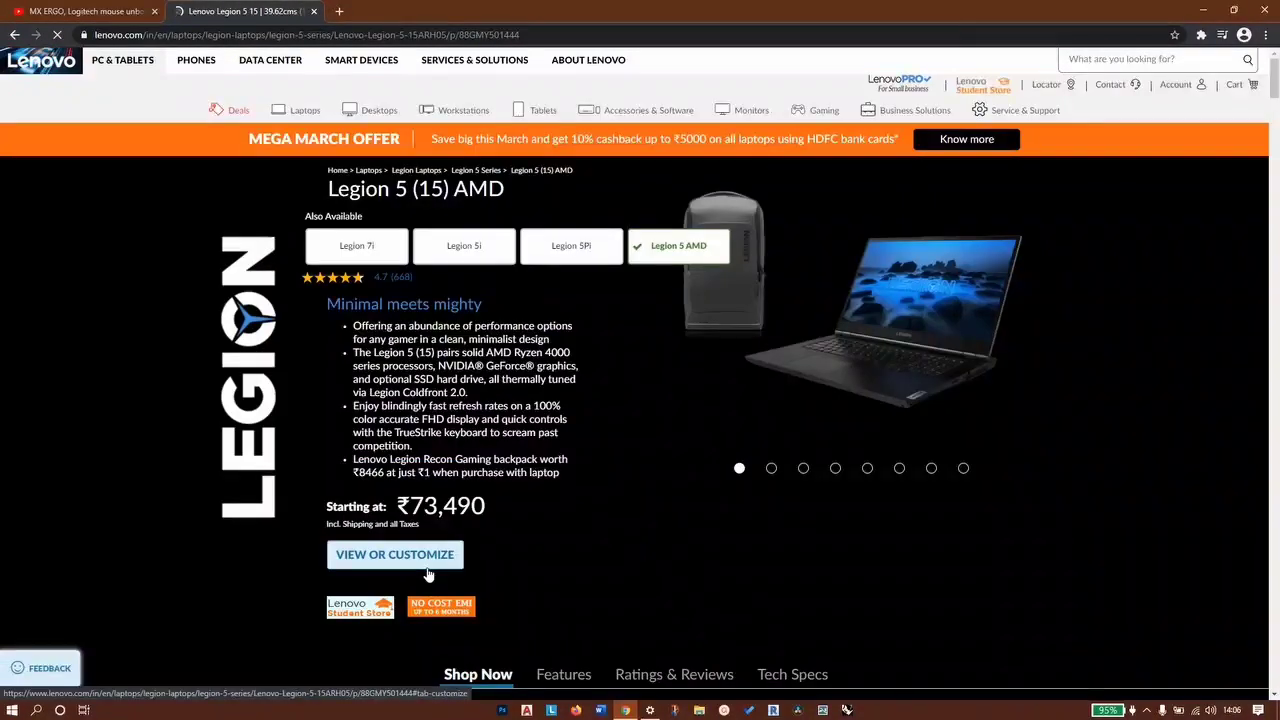
left_click(427, 566)
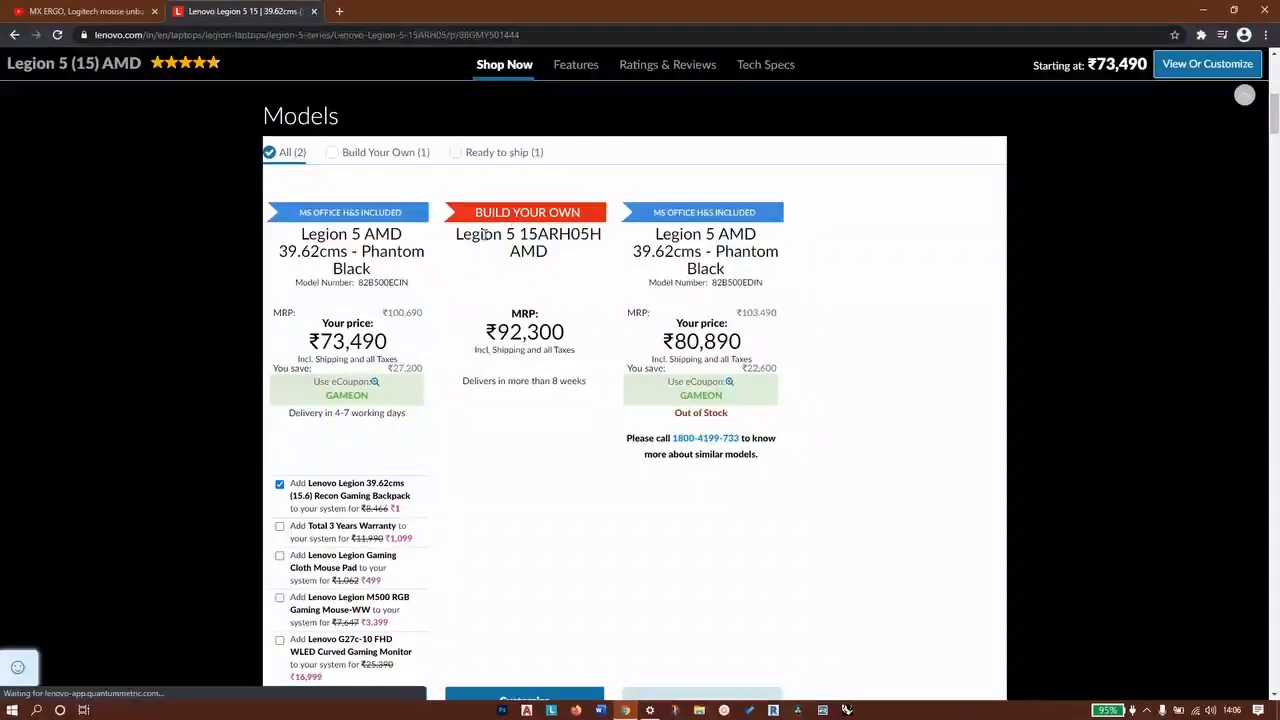
Start customizing the build-your-own Legion 5 15ARH05H AMD model at ₹92,300.
left_click_drag(556, 260, 463, 235)
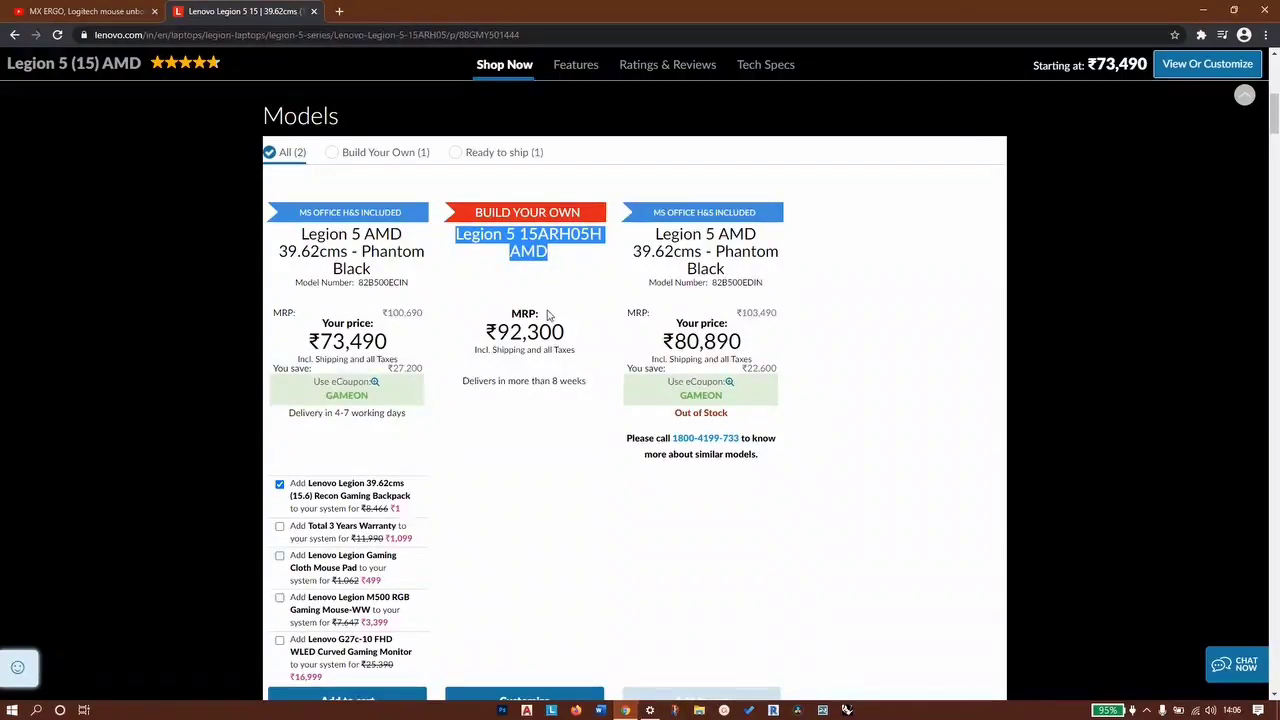
scroll(547, 316, "down", 3)
scroll(547, 316, "up", 1)
scroll(547, 316, "down", 1)
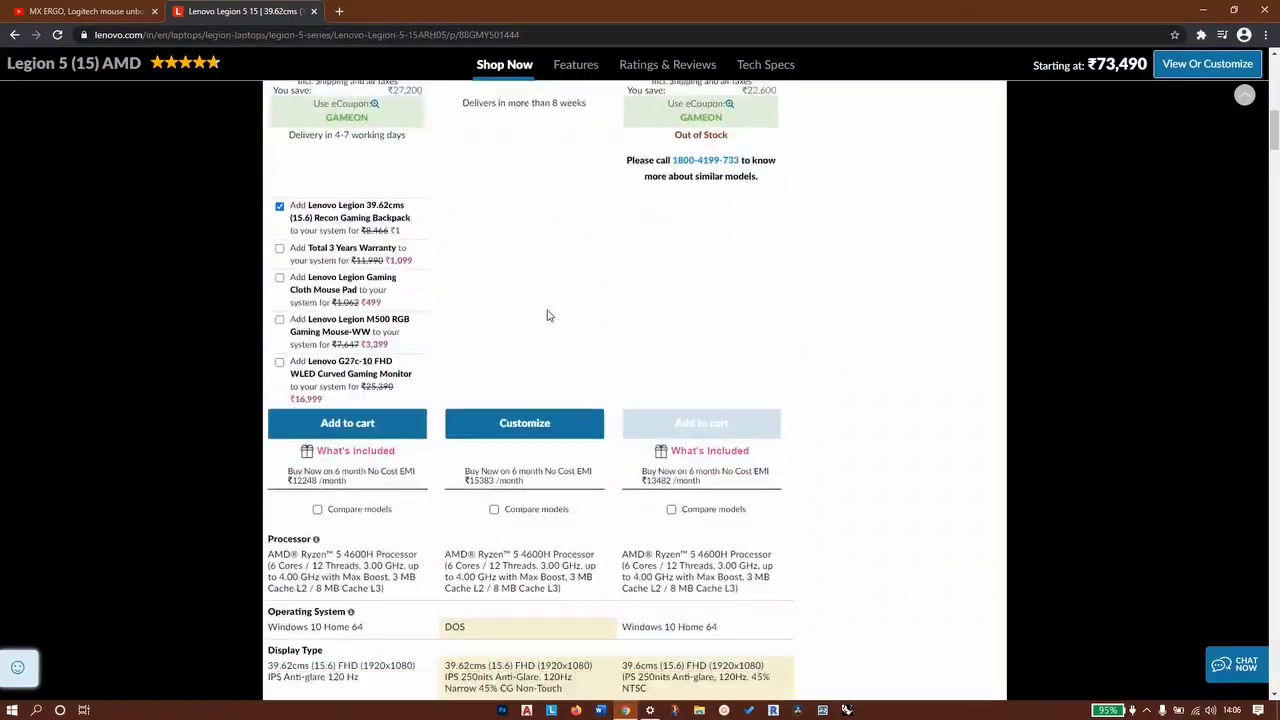
scroll(547, 316, "down", 1)
left_click(544, 308)
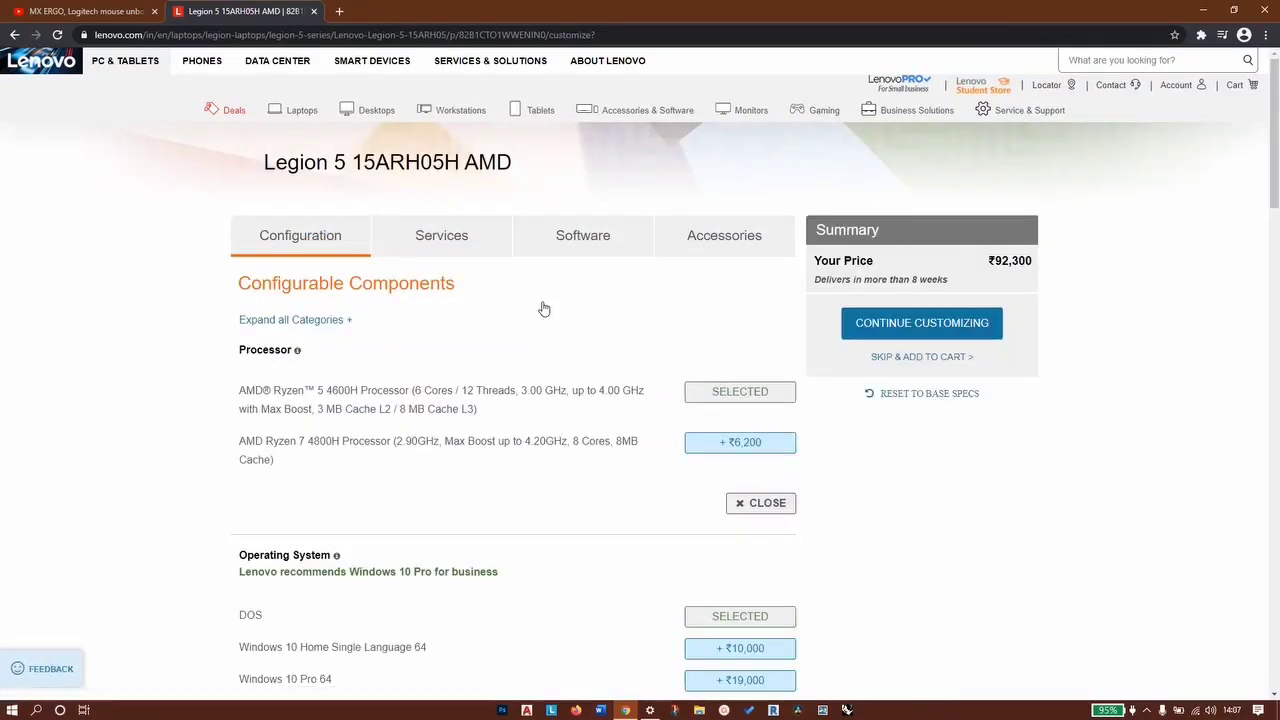
Upgrade the processor to AMD Ryzen 7 4800H (+₹6,200), then scroll down to Memory and First Hard Drive.
scroll(481, 312, "down", 1)
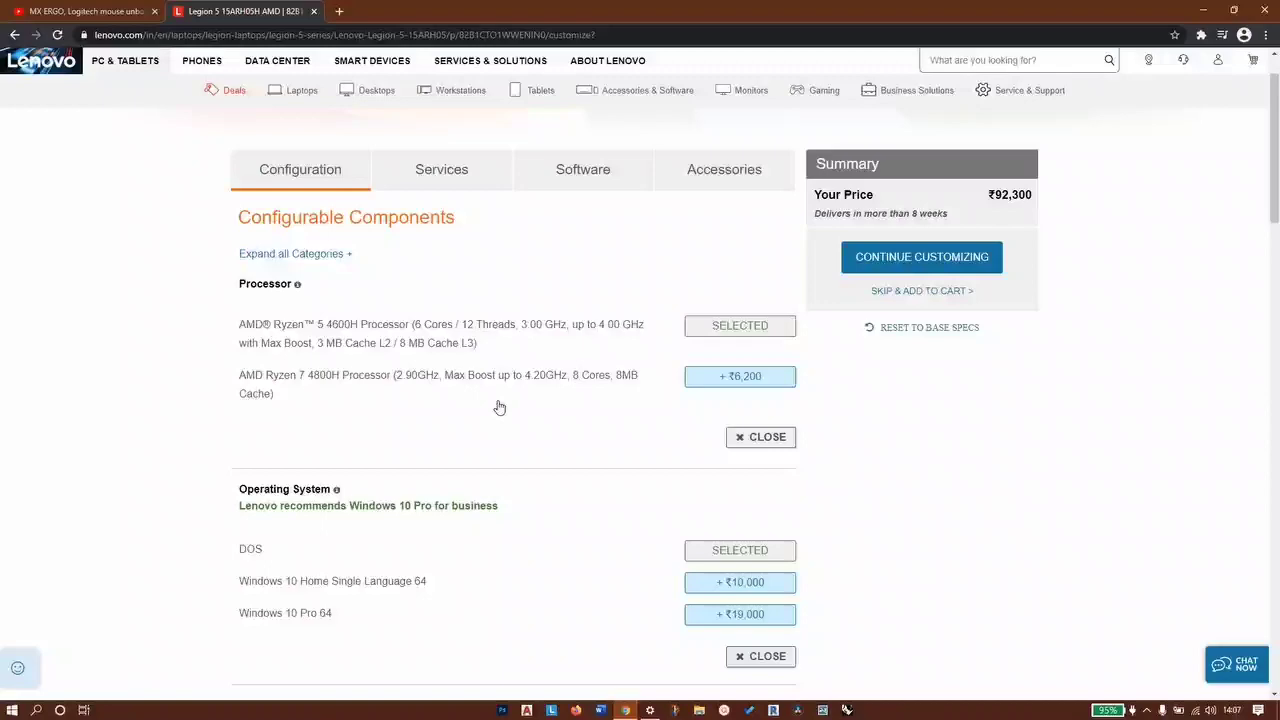
left_click(727, 386)
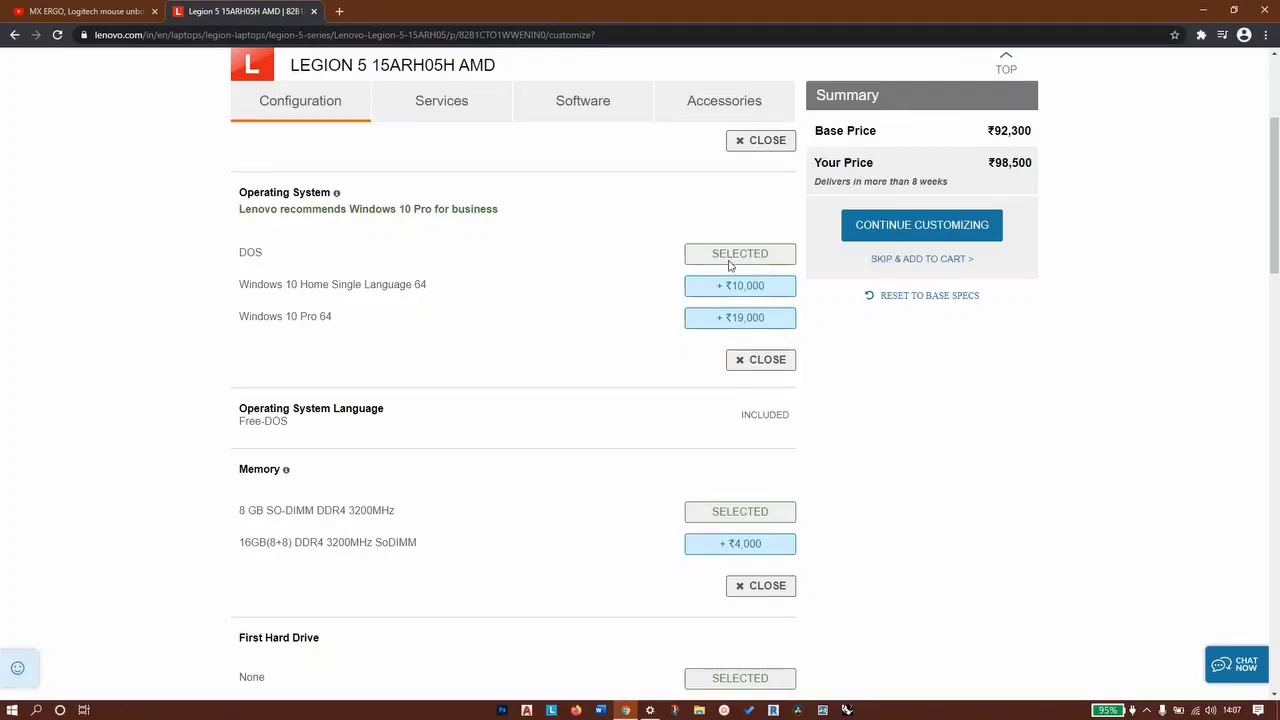
scroll(539, 342, "down", 2)
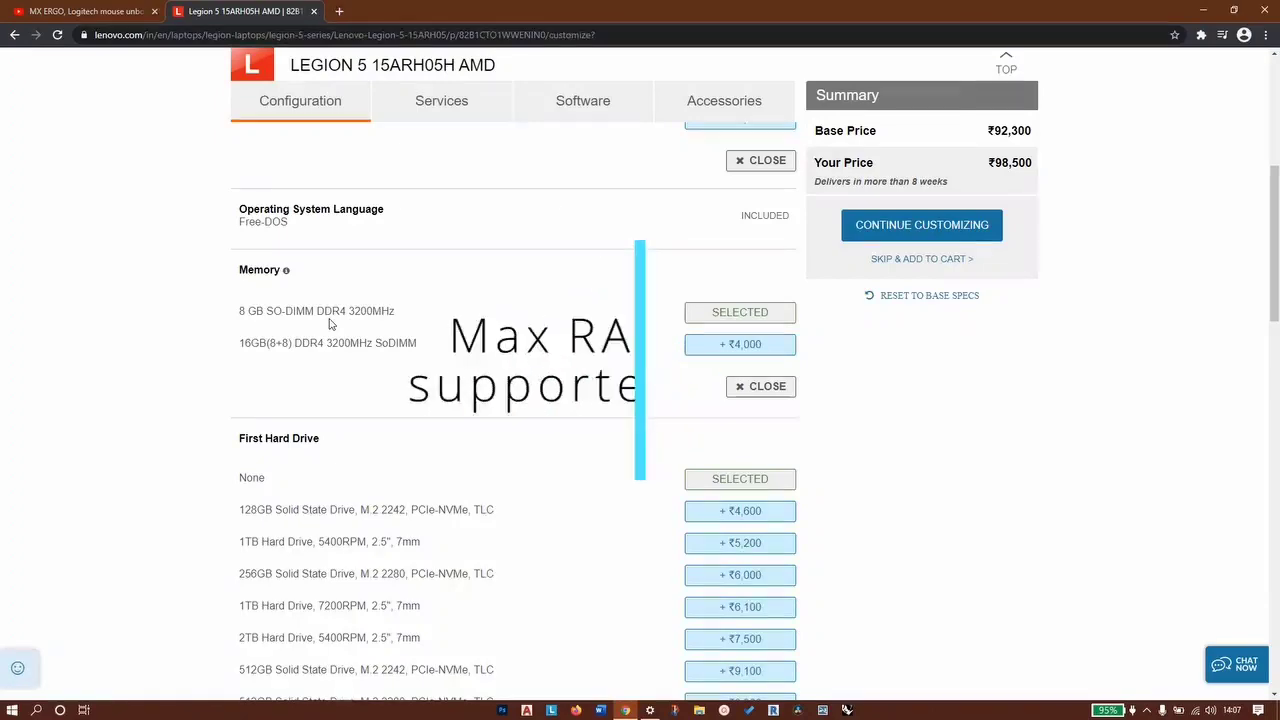
Open Amazon India in a new tab through a web search.
left_click(345, 11)
type("amaz")
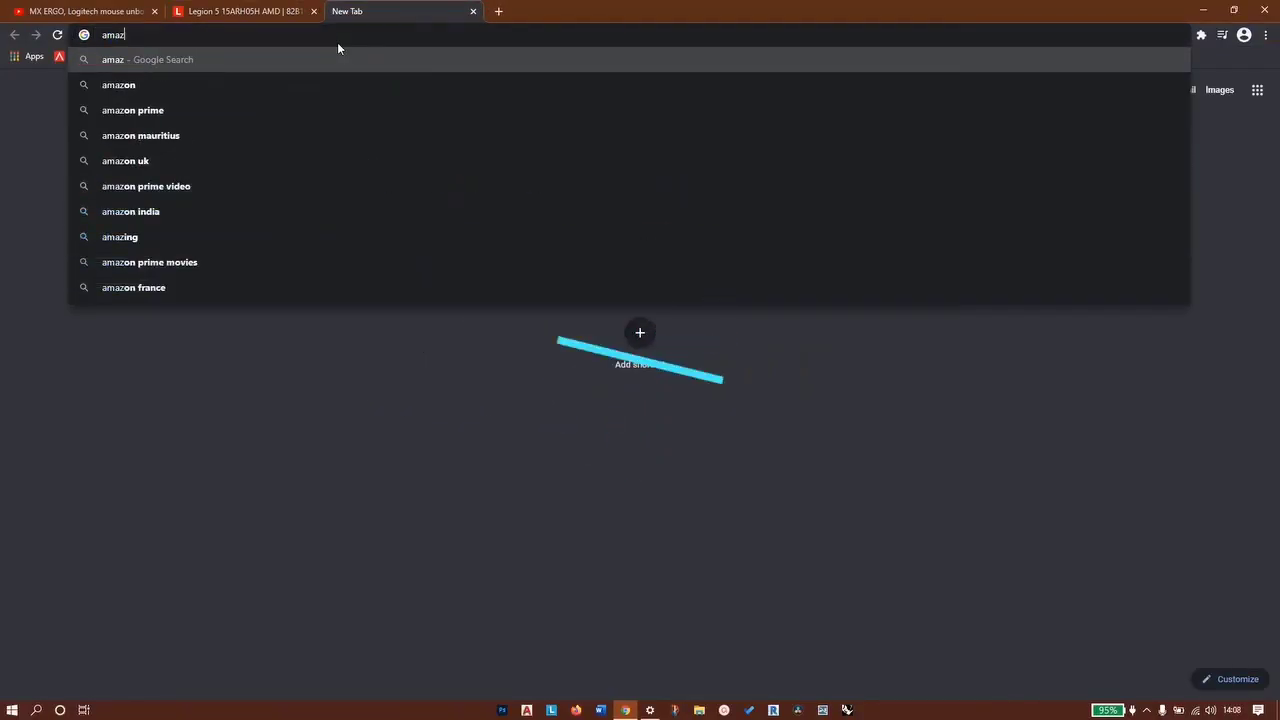
type("zon india")
key("Return")
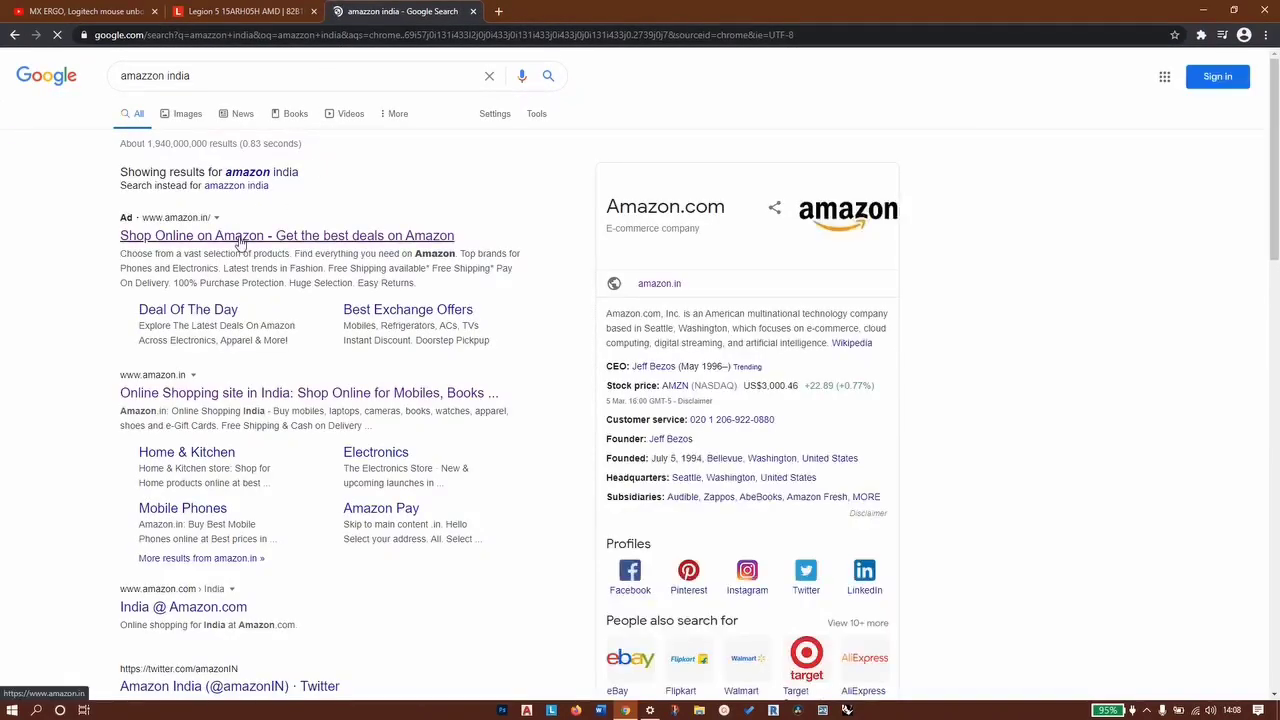
left_click(240, 243)
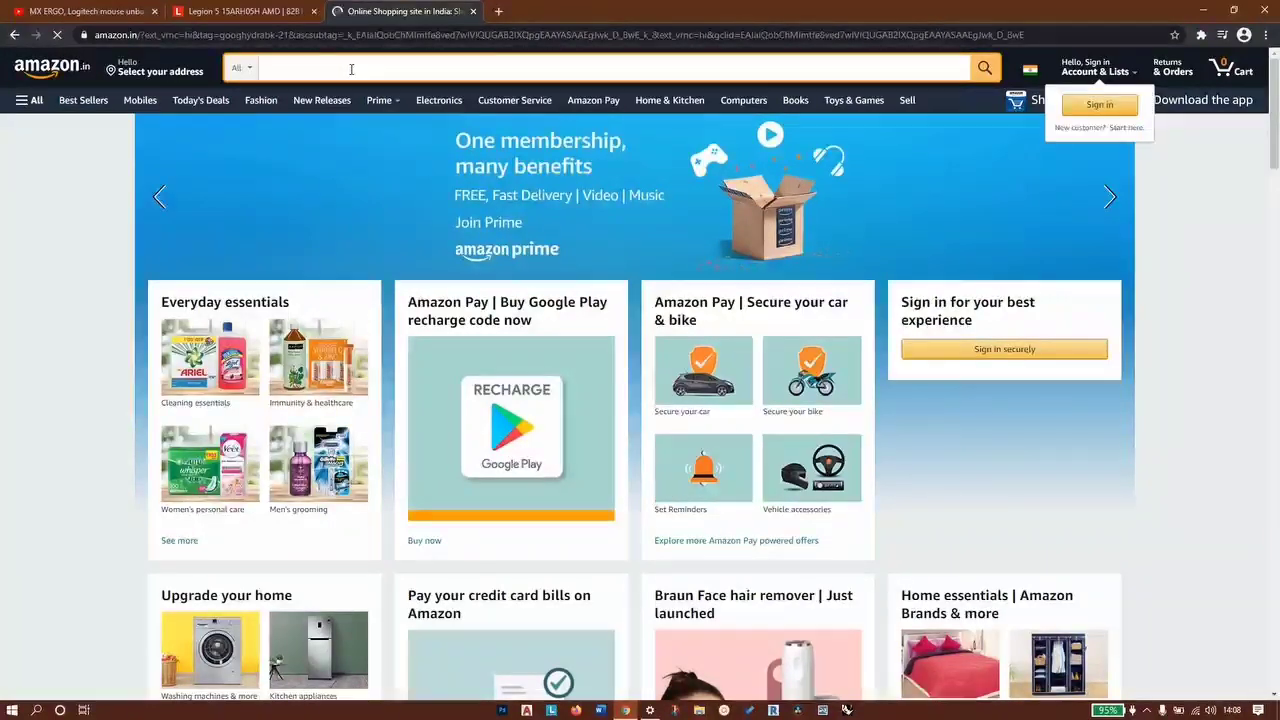
Search Amazon for '32gb ddr4 ram for laptop 3200mhz'.
type("32 gb")
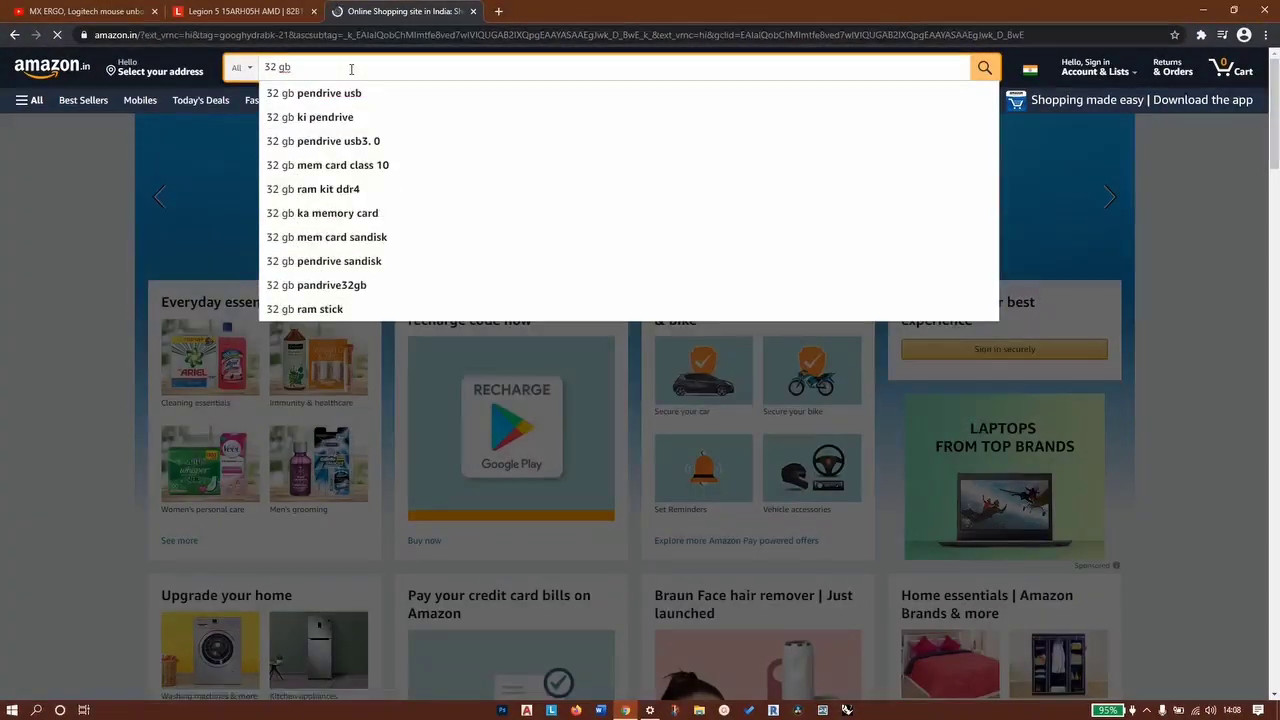
key("Caps_Lock")
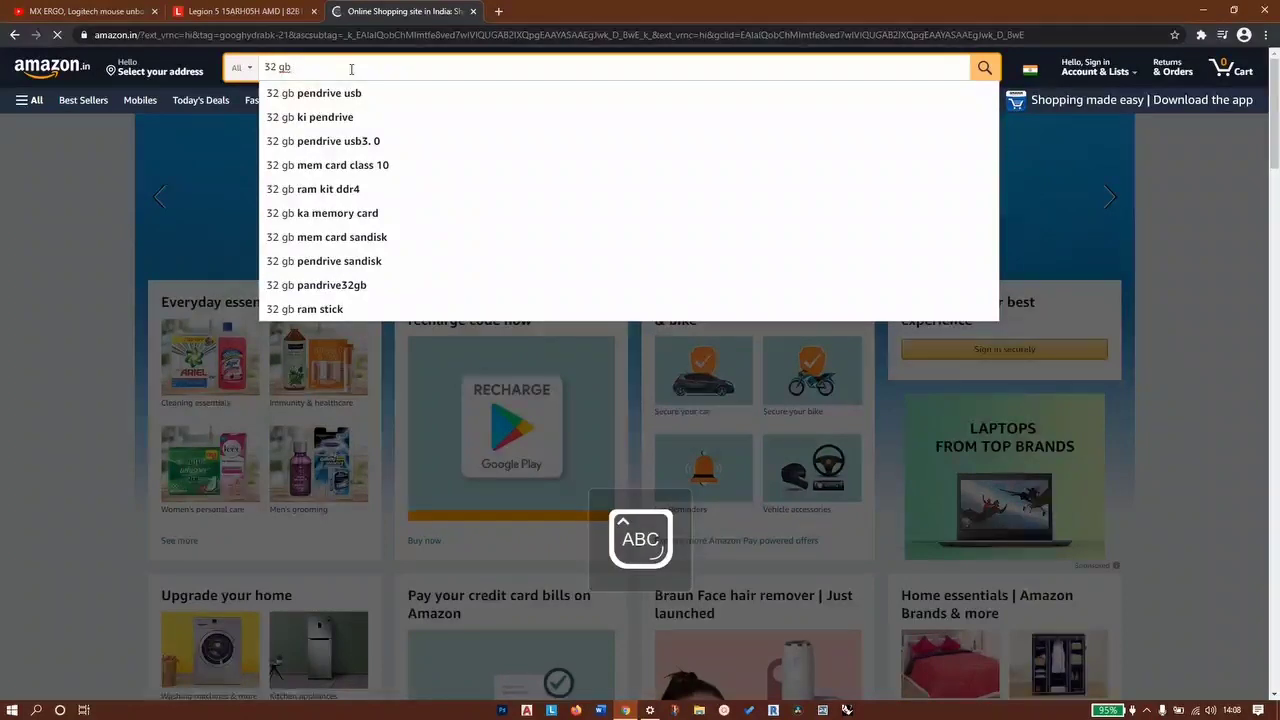
type("DDR4")
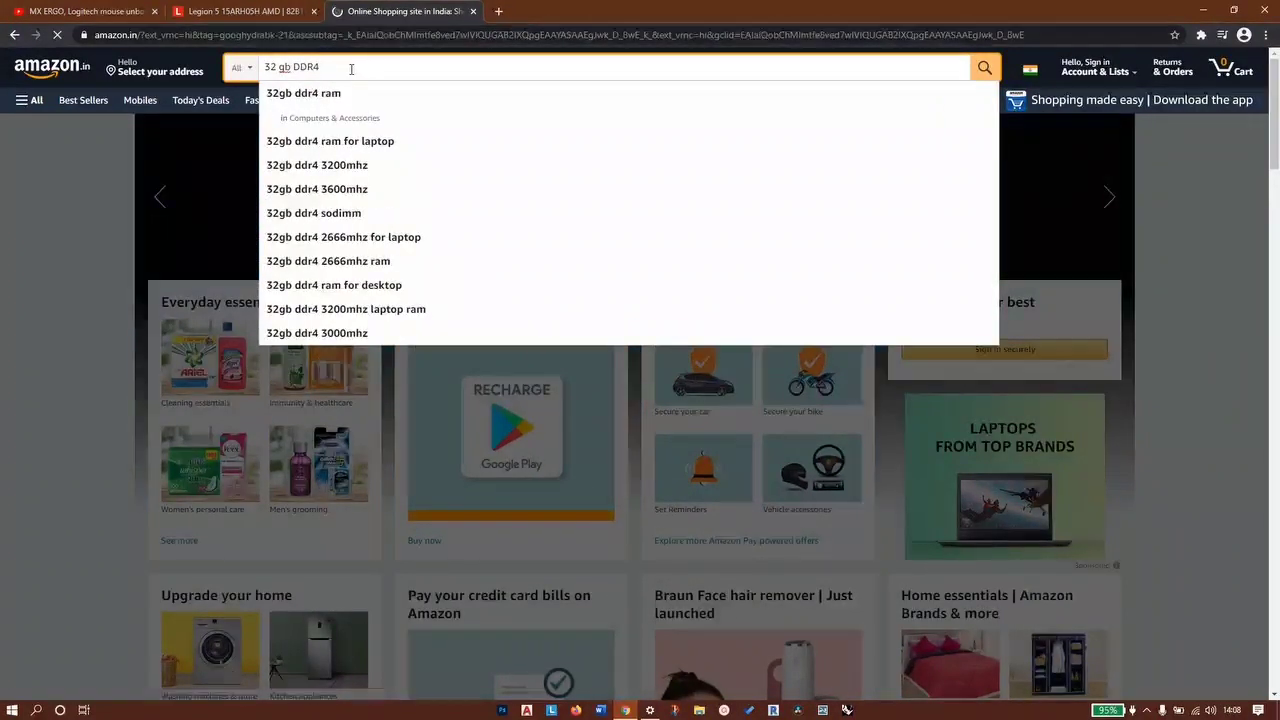
key("Down")
key("Down")
key("Down")
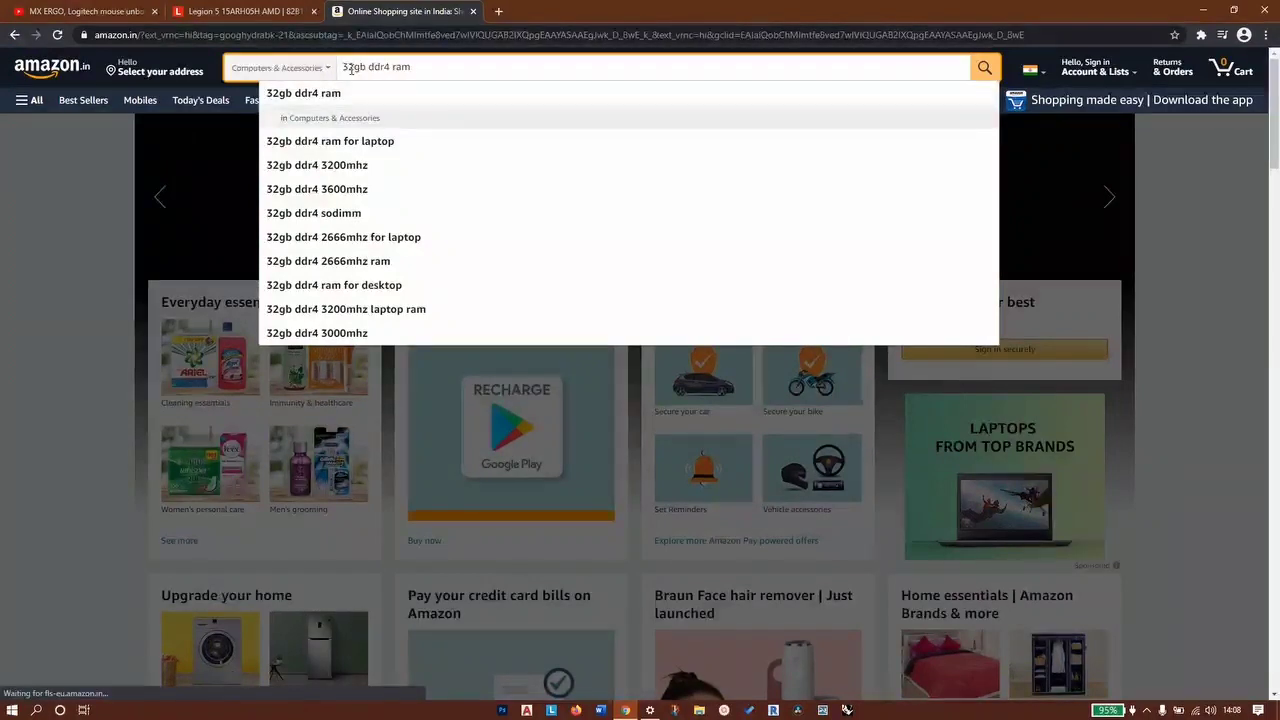
type("3200")
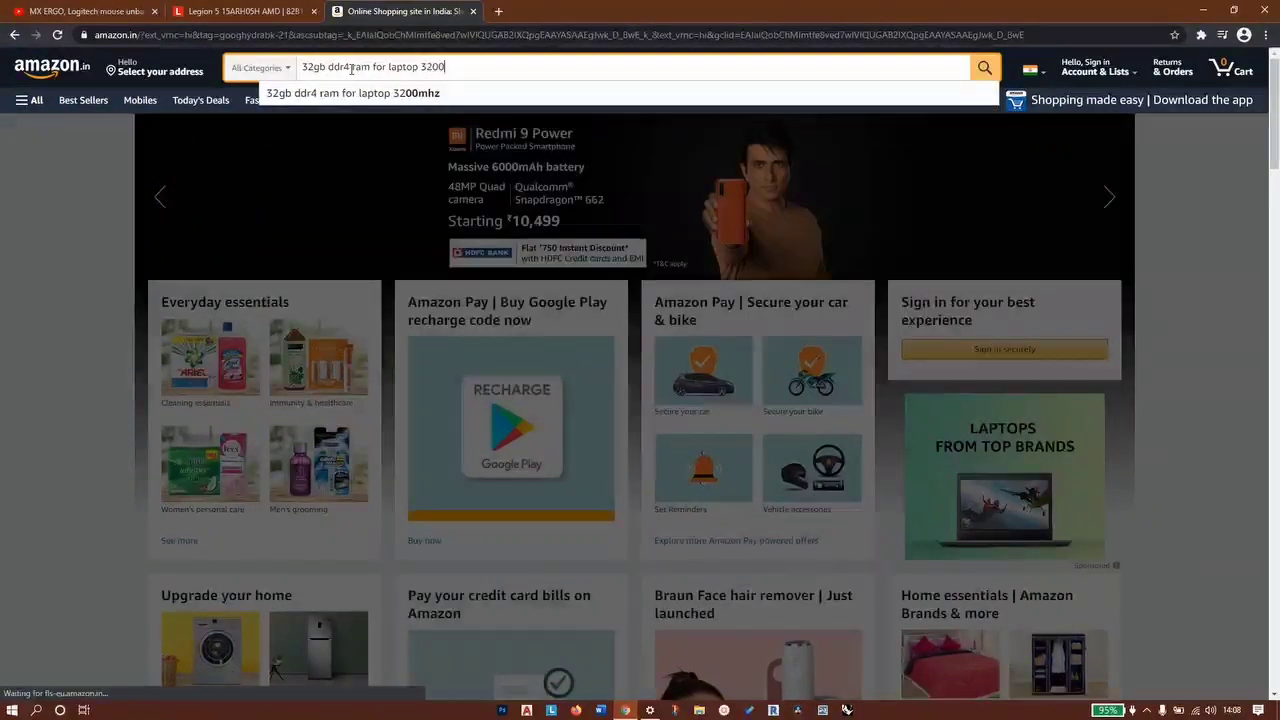
key("Caps_Lock")
key("Down")
key("Return")
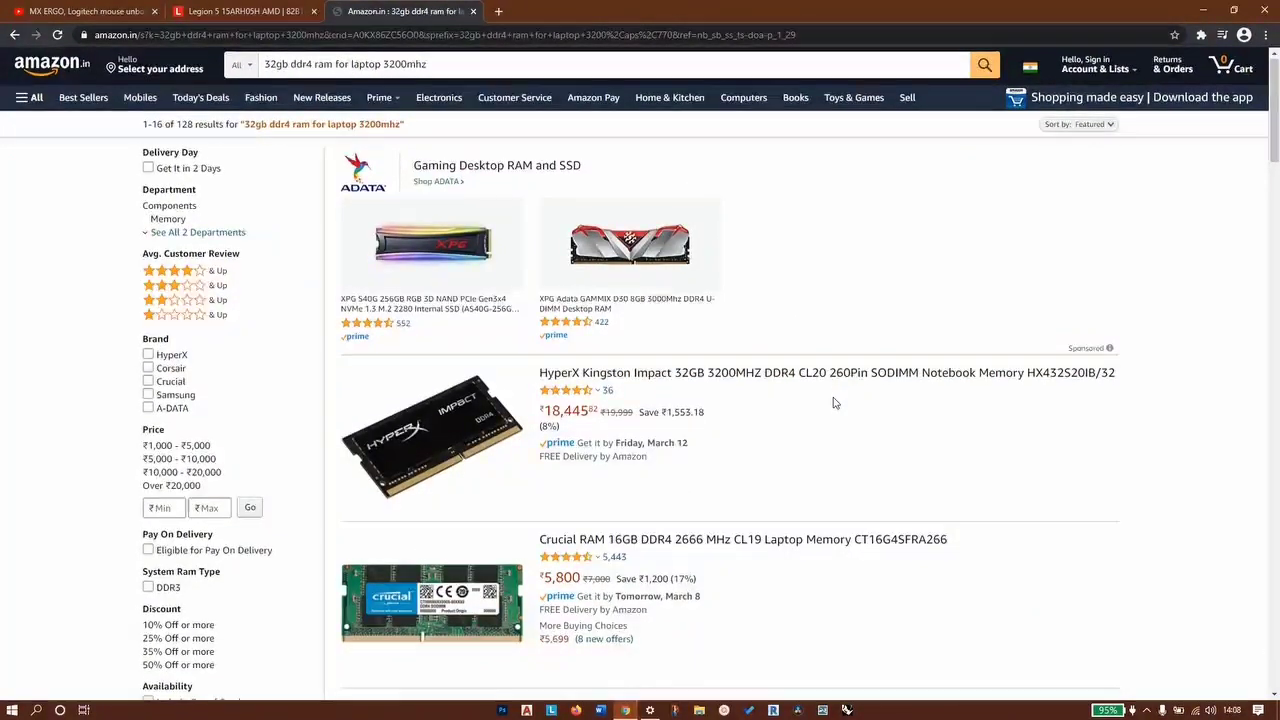
Compare prices of the 32GB DDR4 3200MHz RAM listings, then go back to the Legion 5 configurator.
scroll(833, 401, "down", 1)
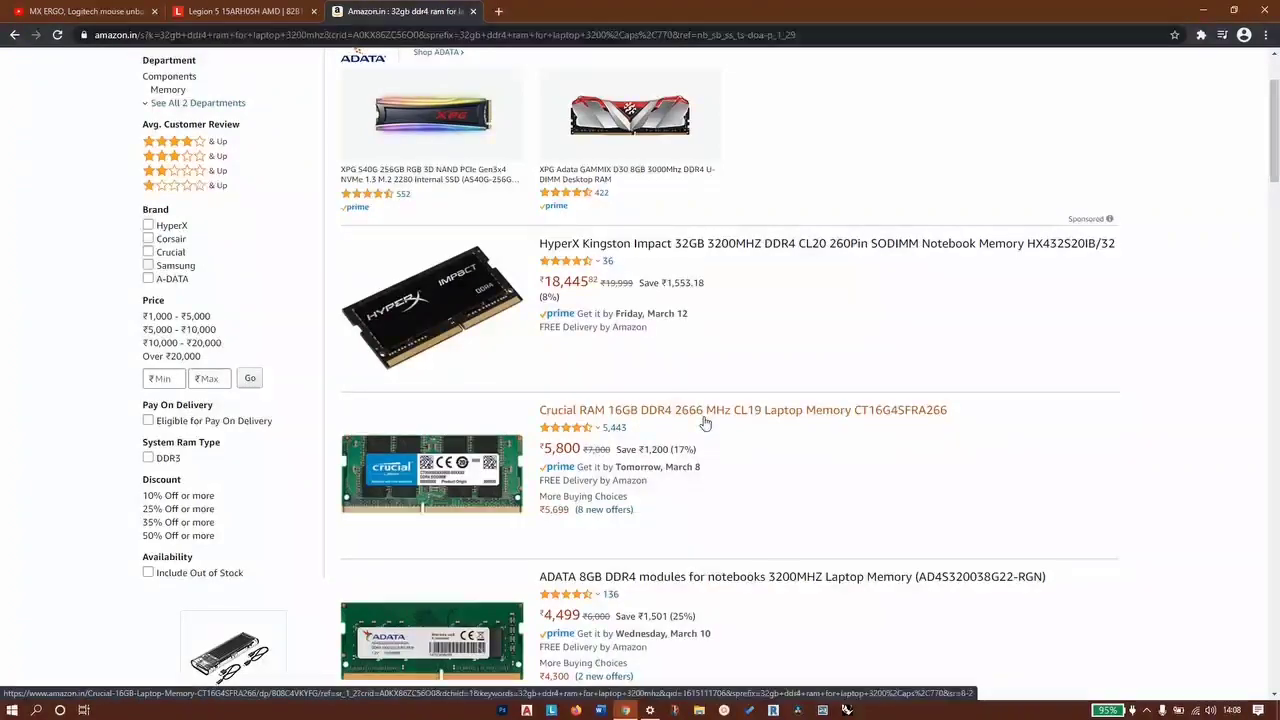
scroll(705, 423, "down", 2)
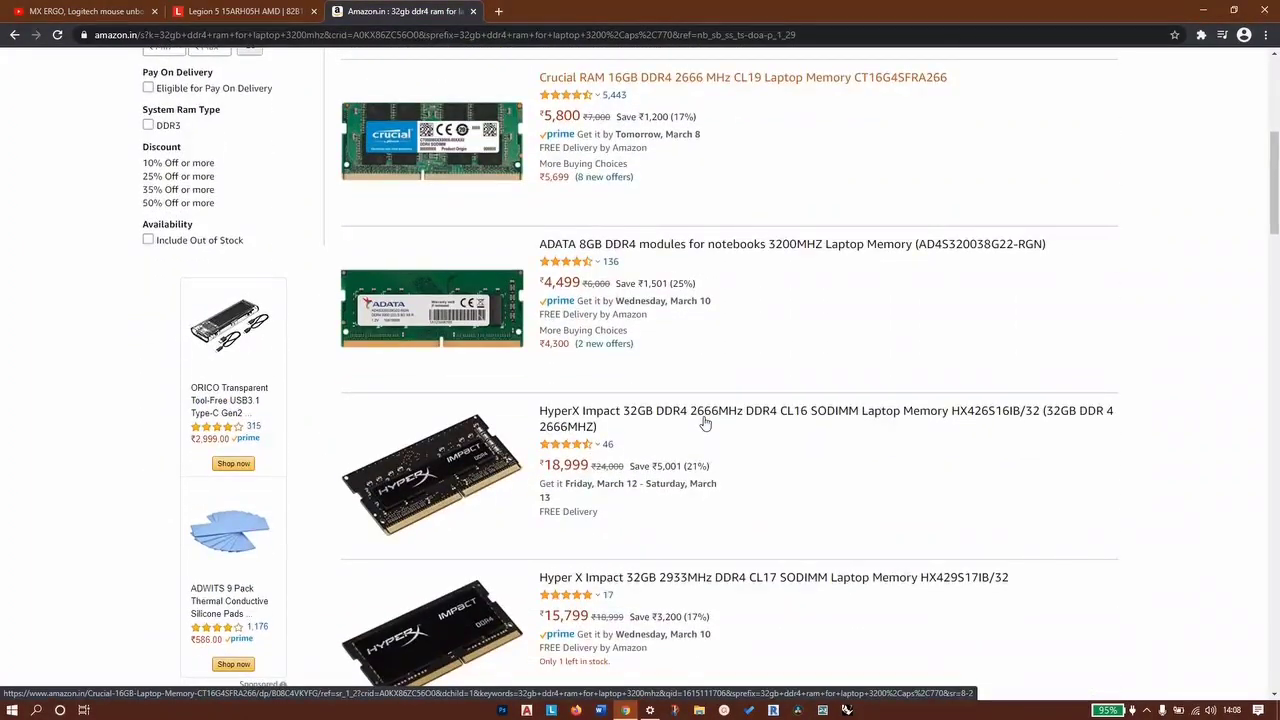
scroll(705, 423, "down", 2)
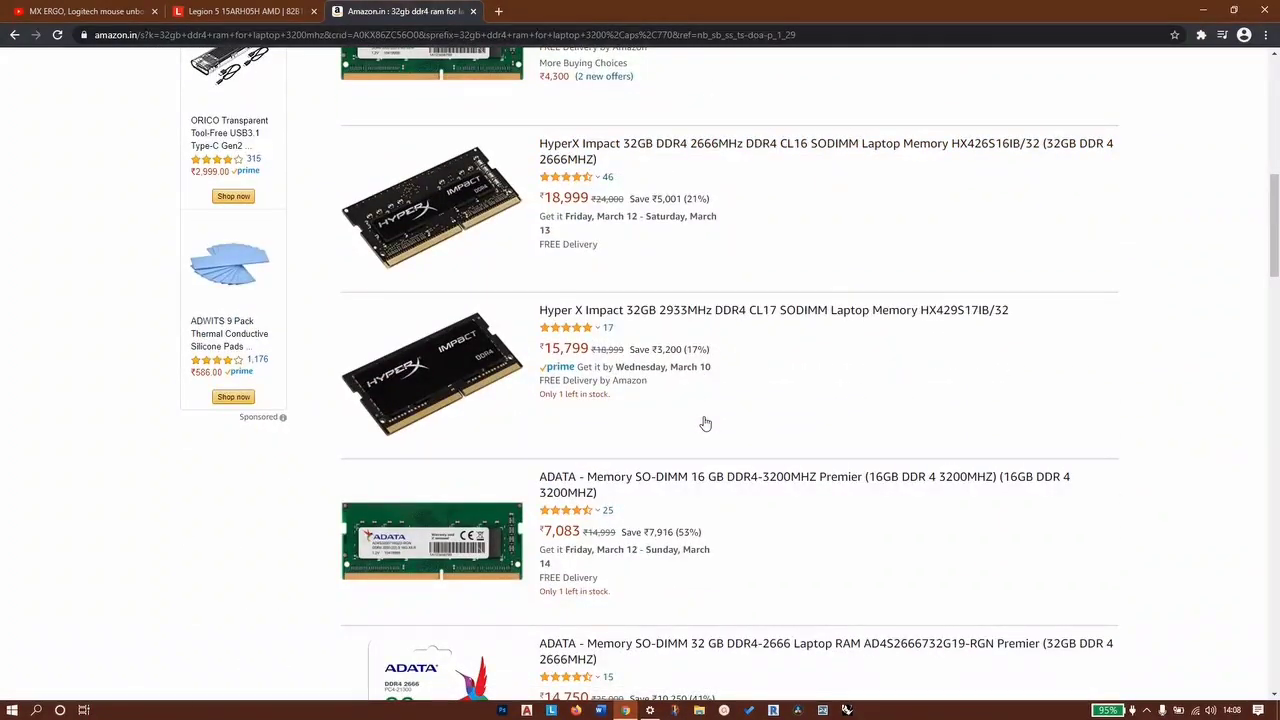
scroll(705, 423, "down", 1)
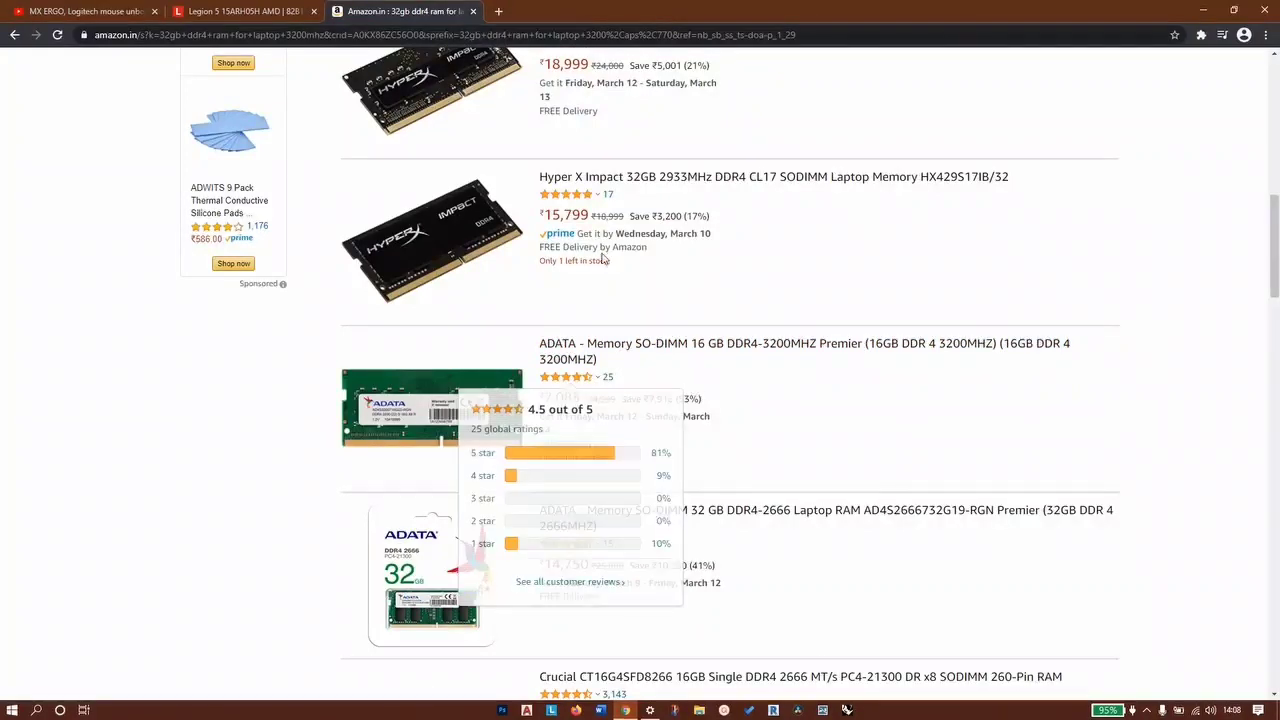
left_click(262, 10)
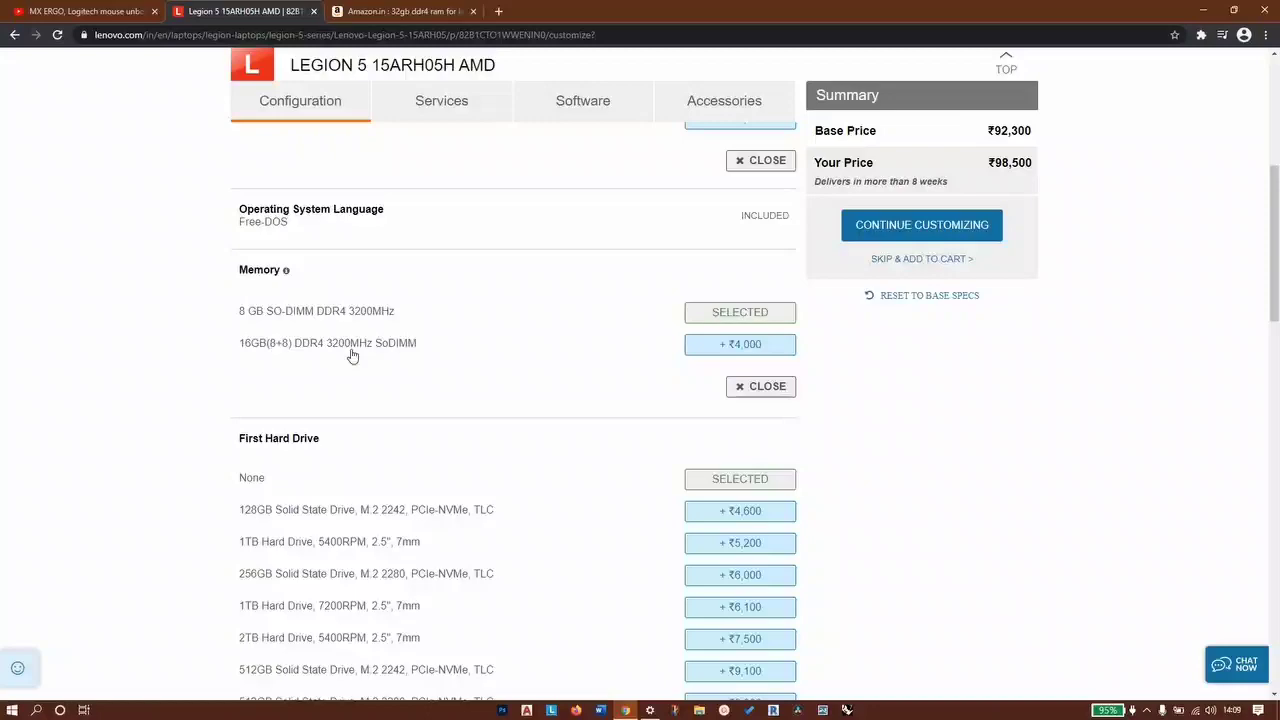
Upgrade memory to 16GB (8+8) DDR4 3200MHz for +₹4,000.
left_click(697, 349)
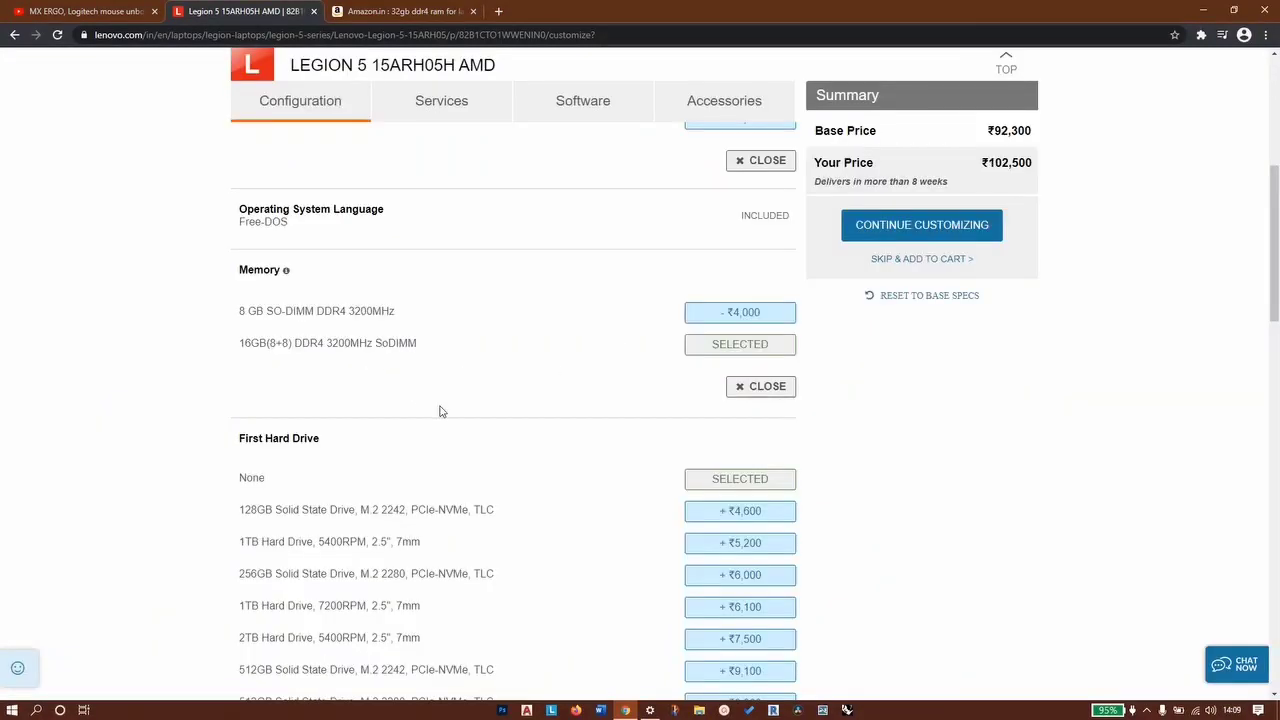
scroll(419, 408, "down", 2)
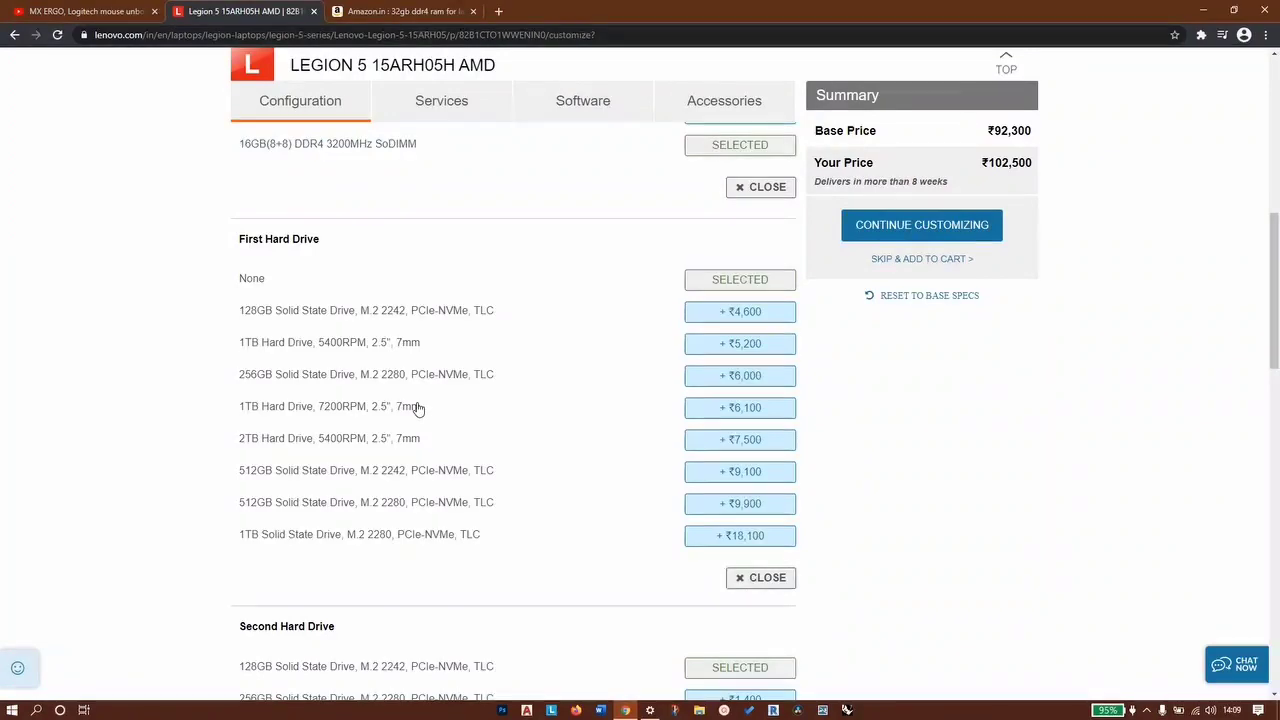
scroll(419, 408, "up", 1)
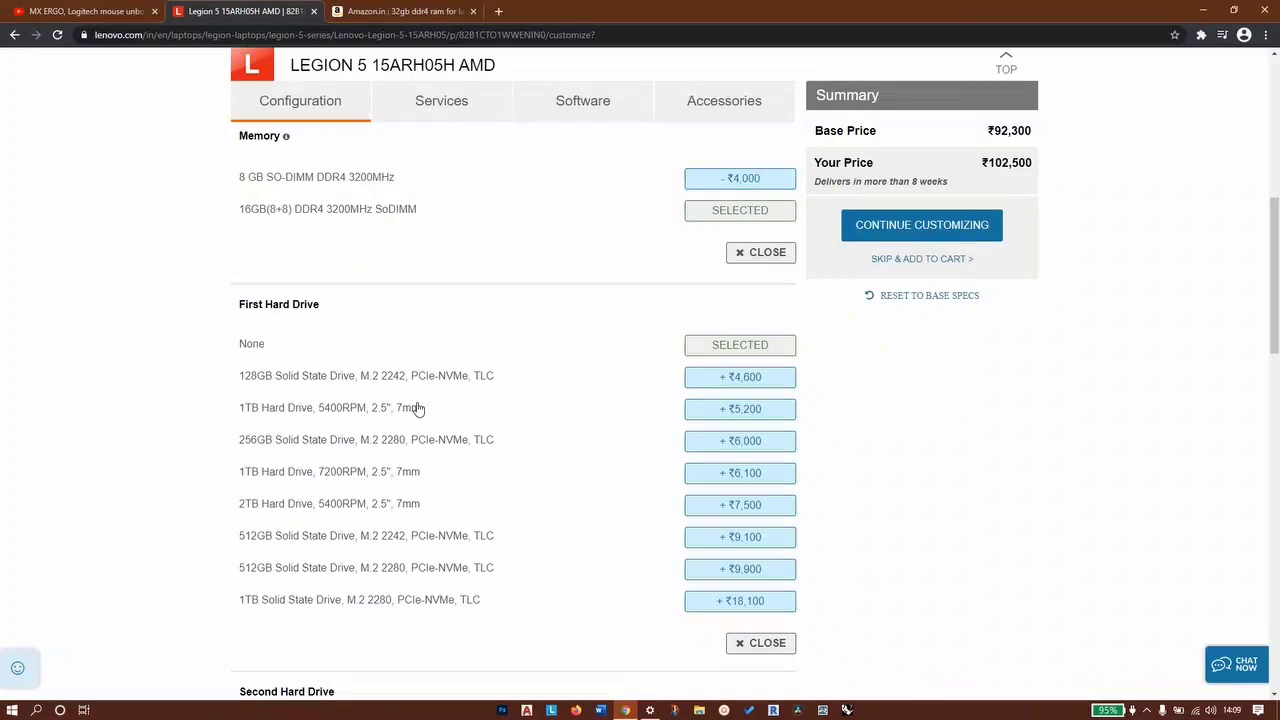
Add a 512GB M.2 2280 SSD as the second drive, bringing the build to ₹107,800.
scroll(418, 409, "down", 2)
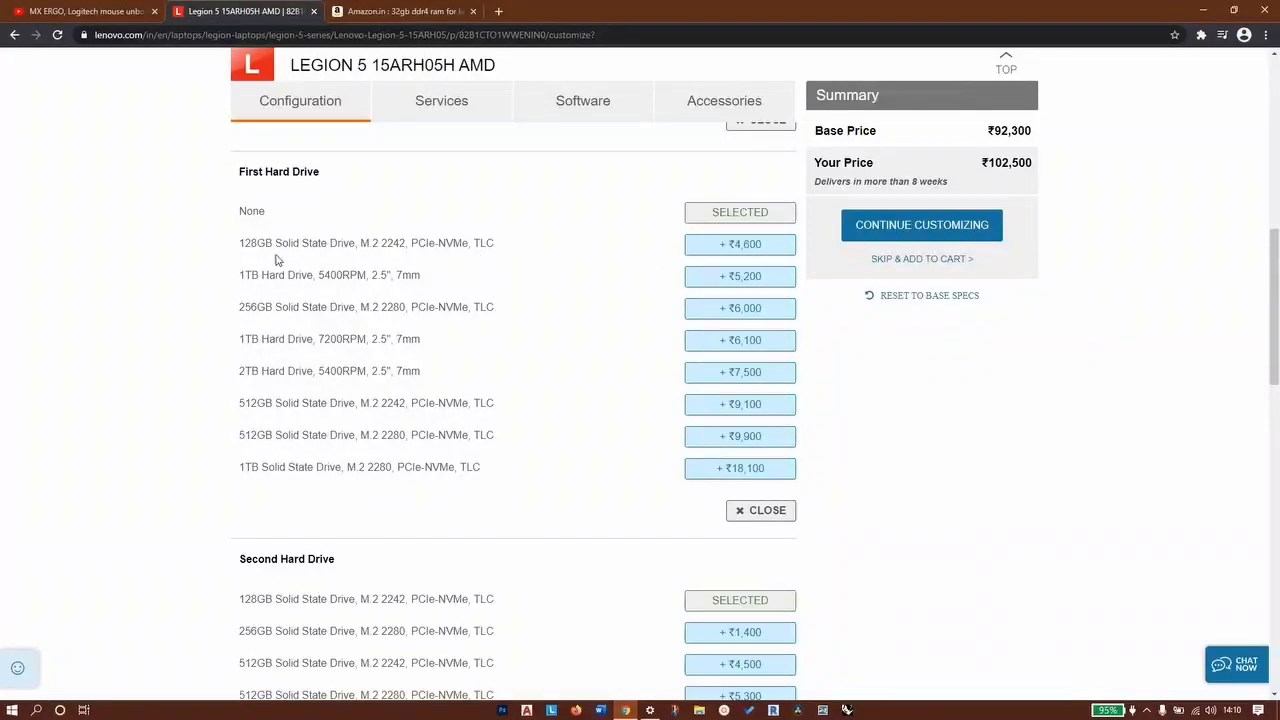
scroll(505, 310, "down", 3)
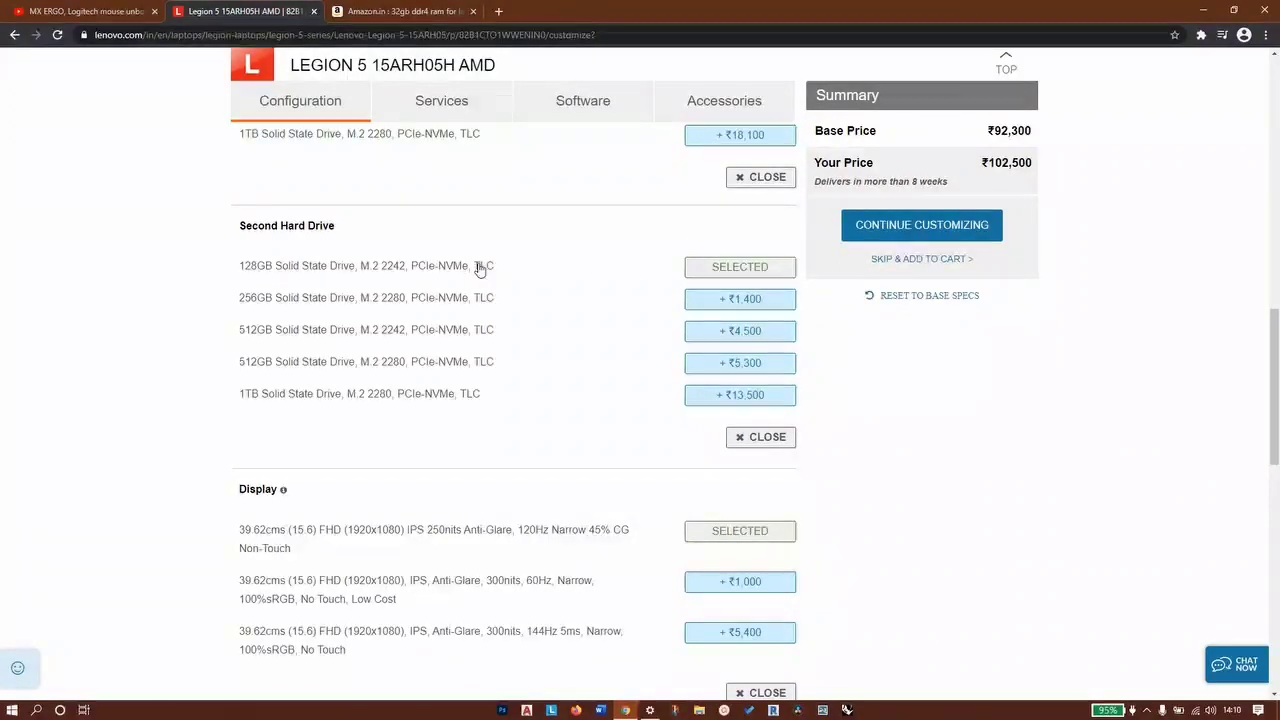
left_click(728, 332)
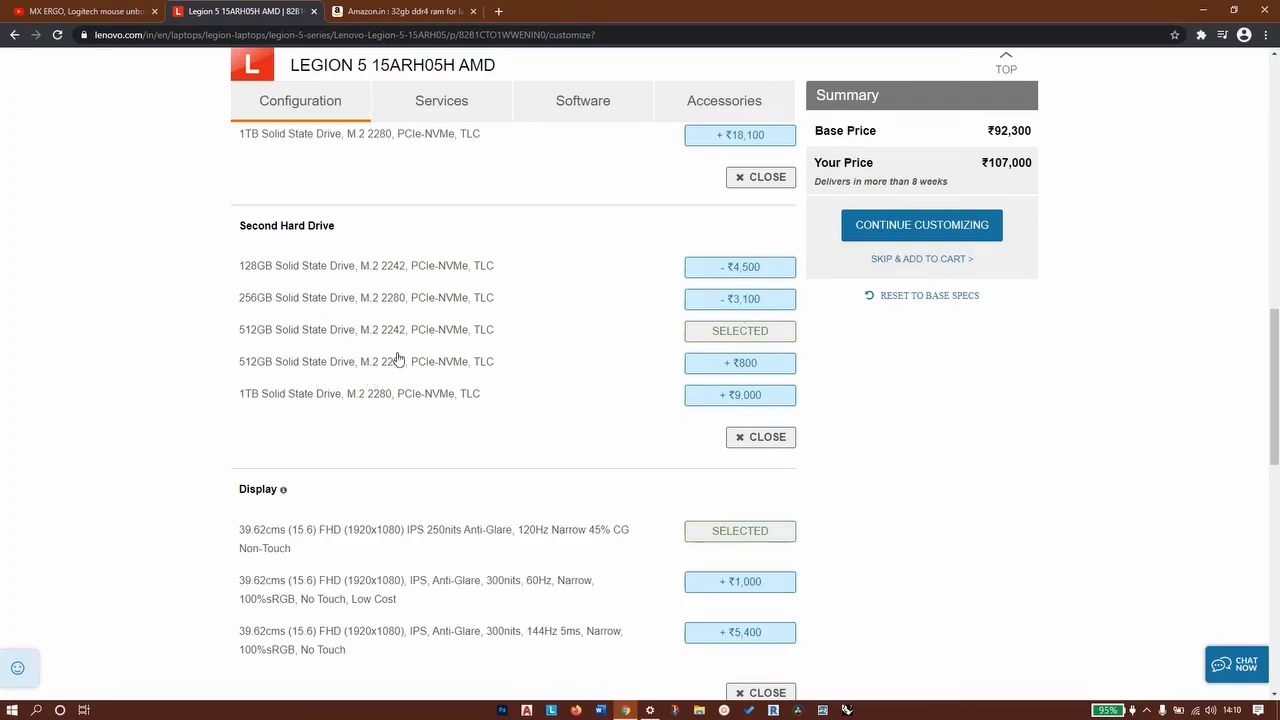
left_click(738, 366)
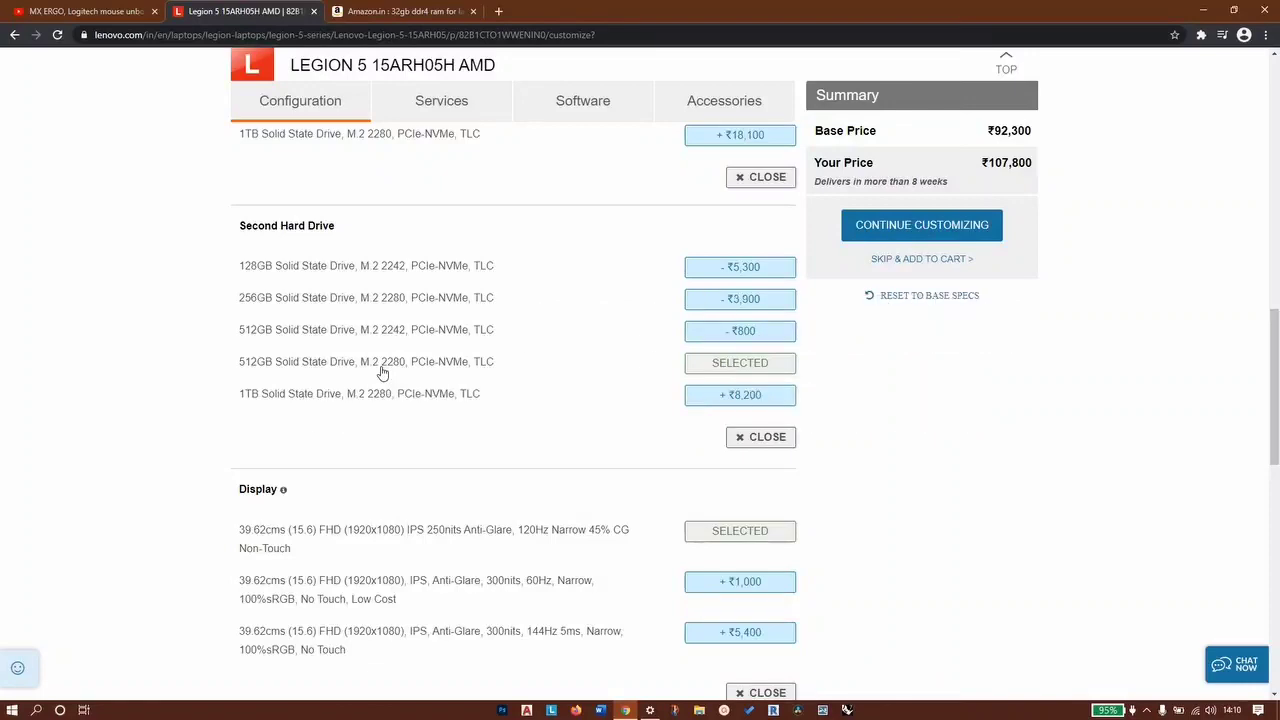
scroll(381, 372, "up", 2)
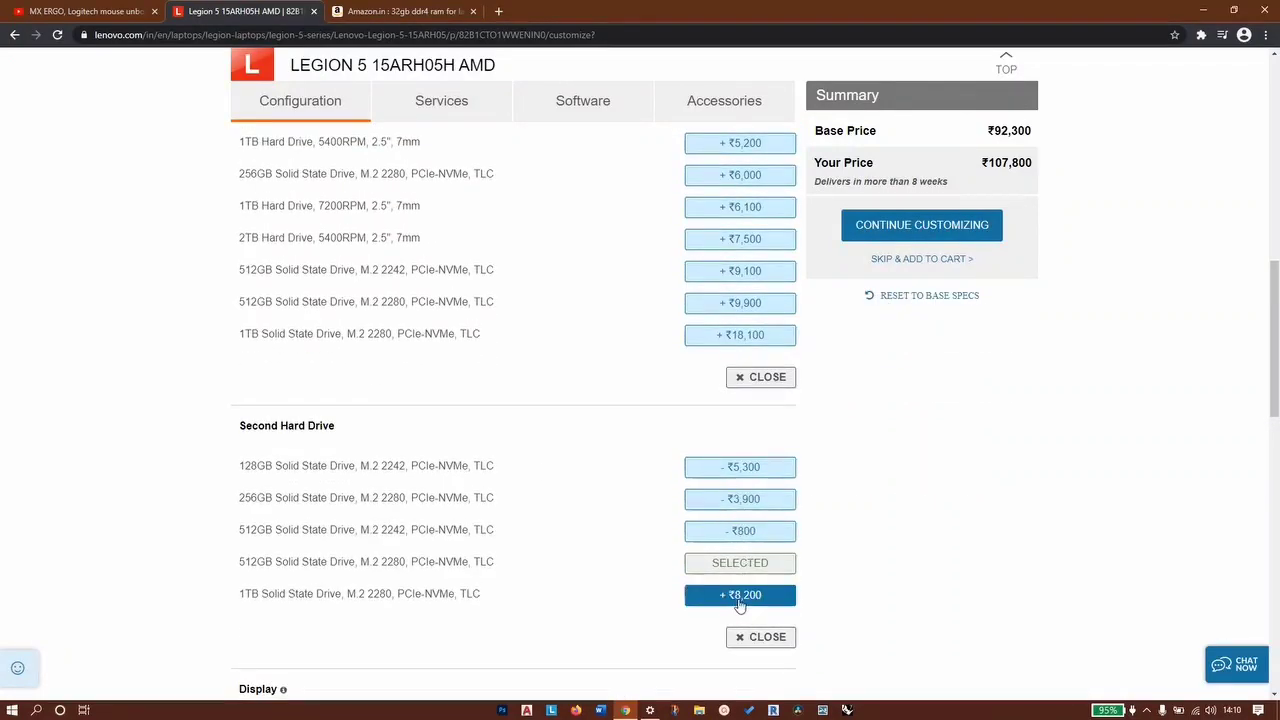
scroll(509, 495, "up", 2)
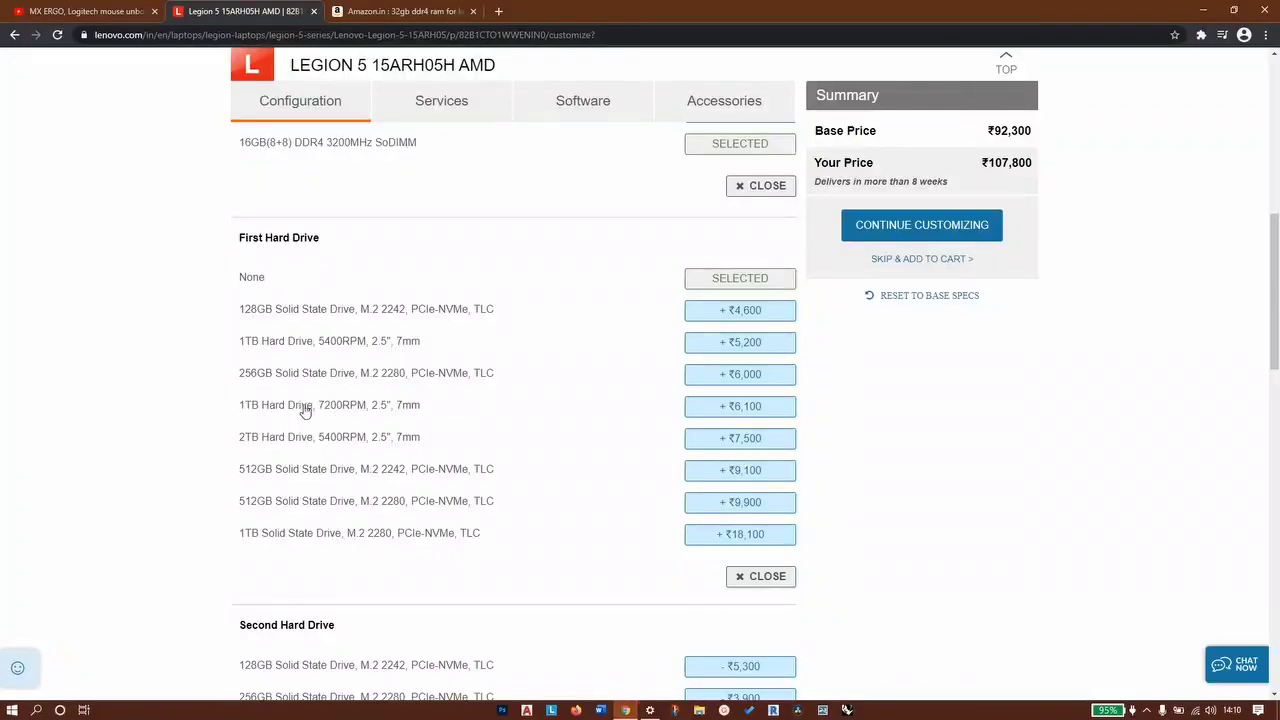
scroll(312, 410, "down", 2)
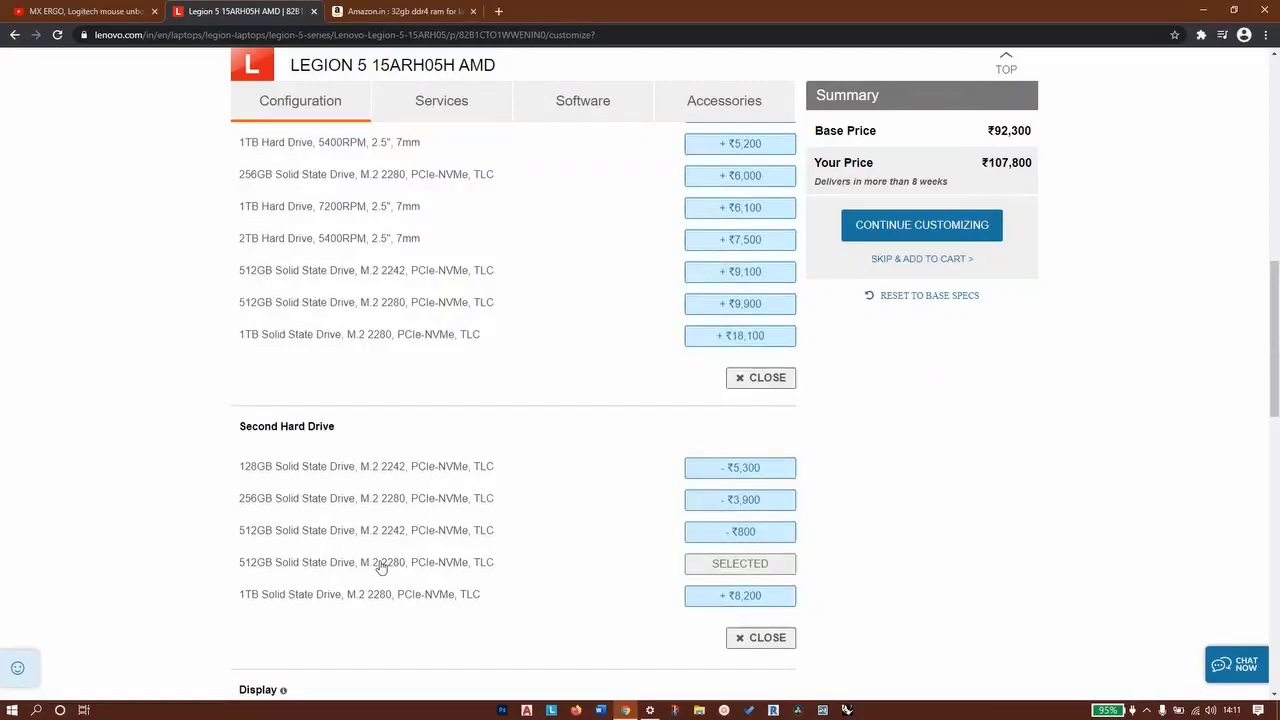
scroll(381, 567, "up", 2)
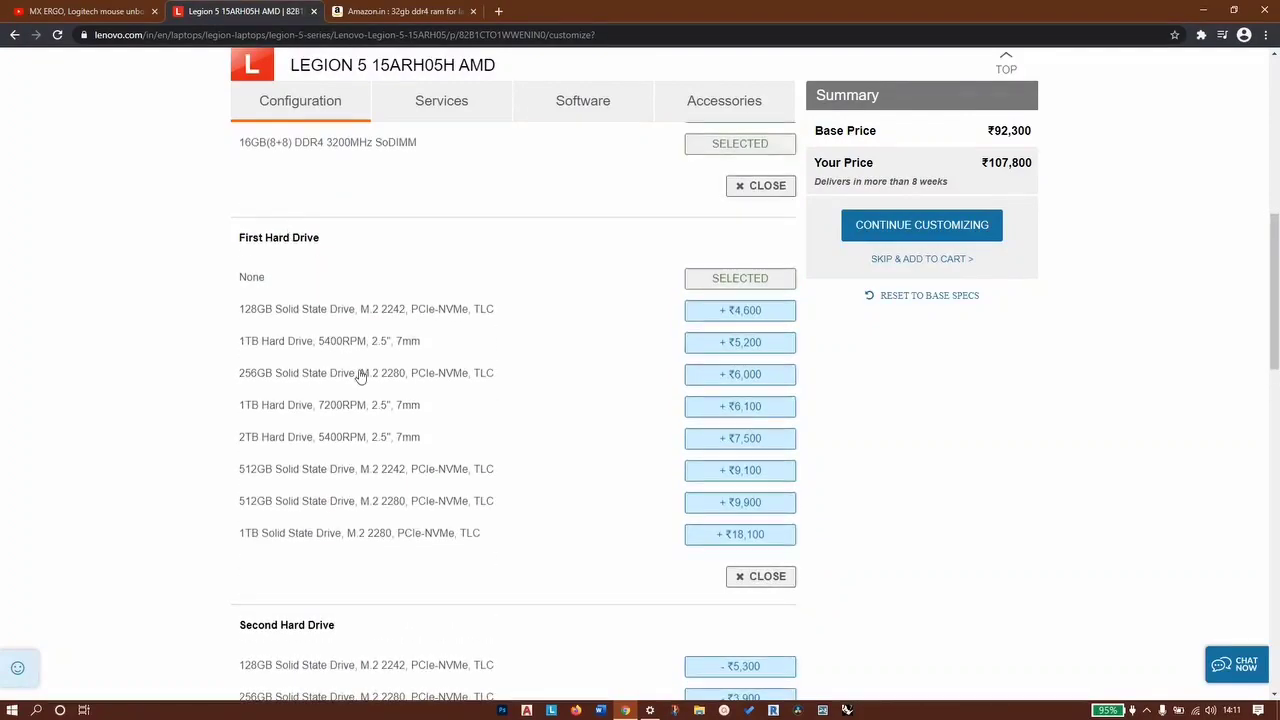
scroll(362, 375, "down", 2)
scroll(392, 510, "down", 4)
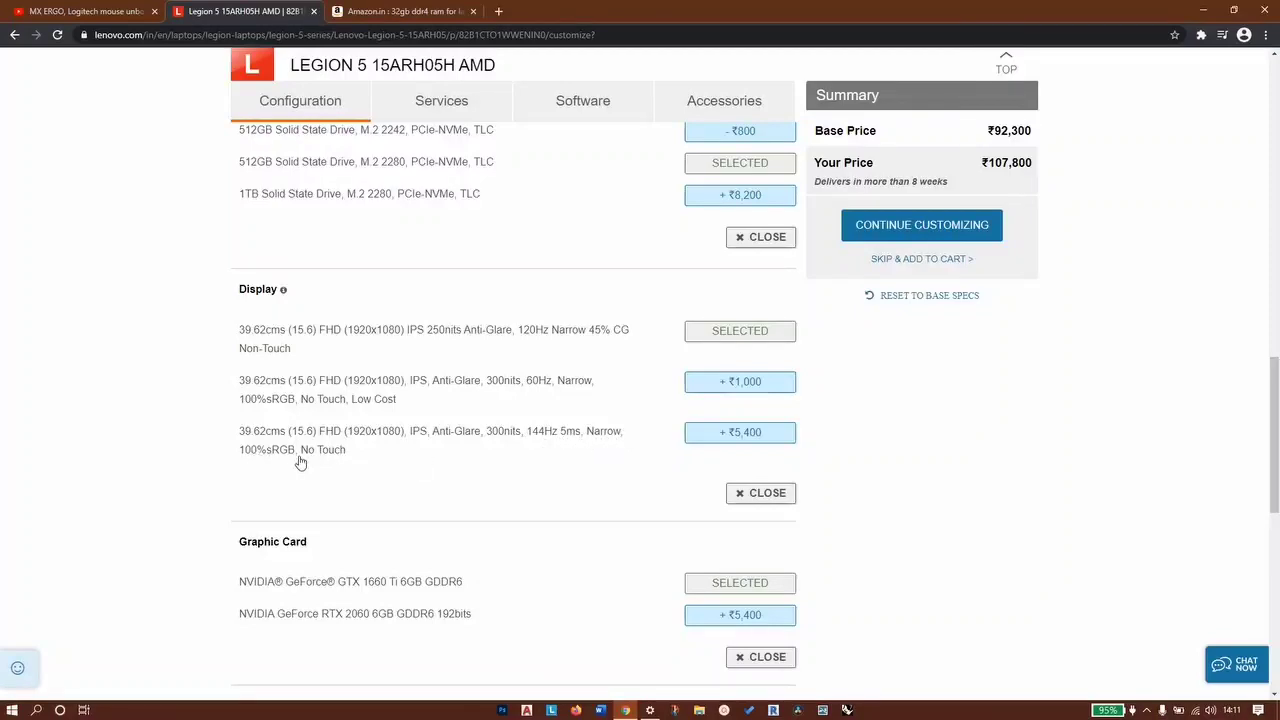
Choose the 300-nit 144Hz FHD display (+₹5,400), raising the build to ₹113,200.
left_click(738, 442)
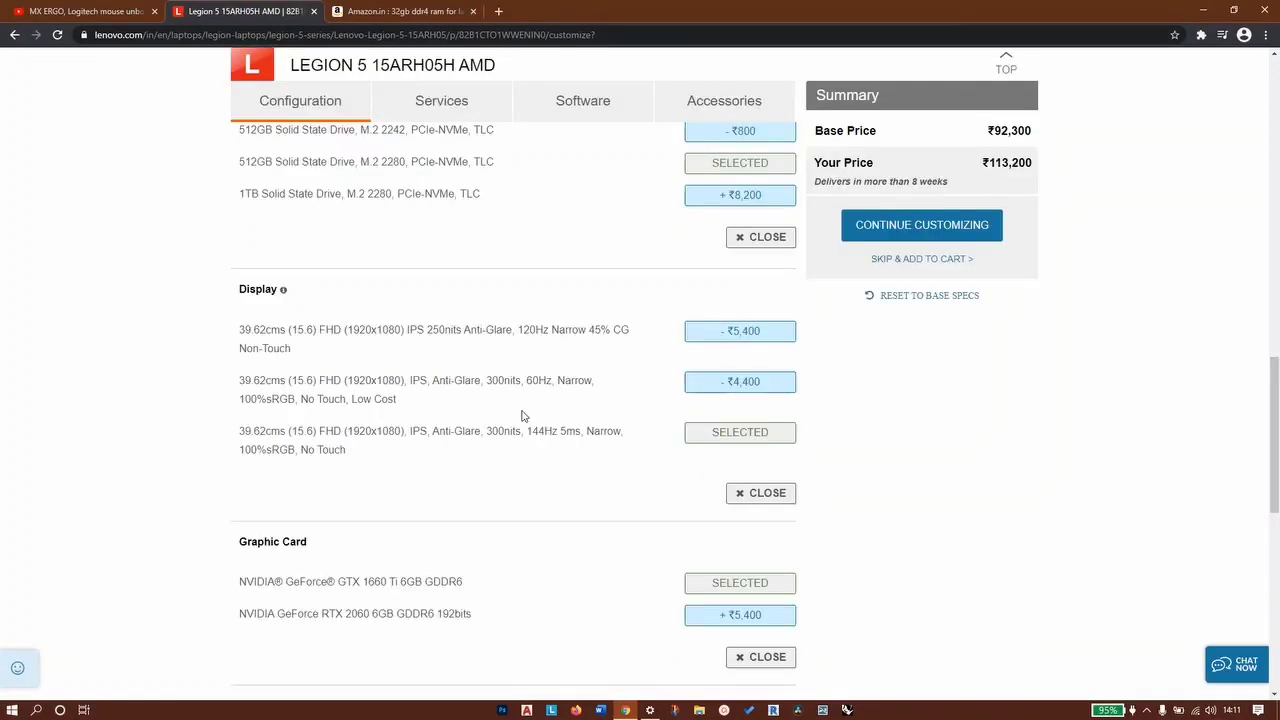
scroll(521, 416, "down", 2)
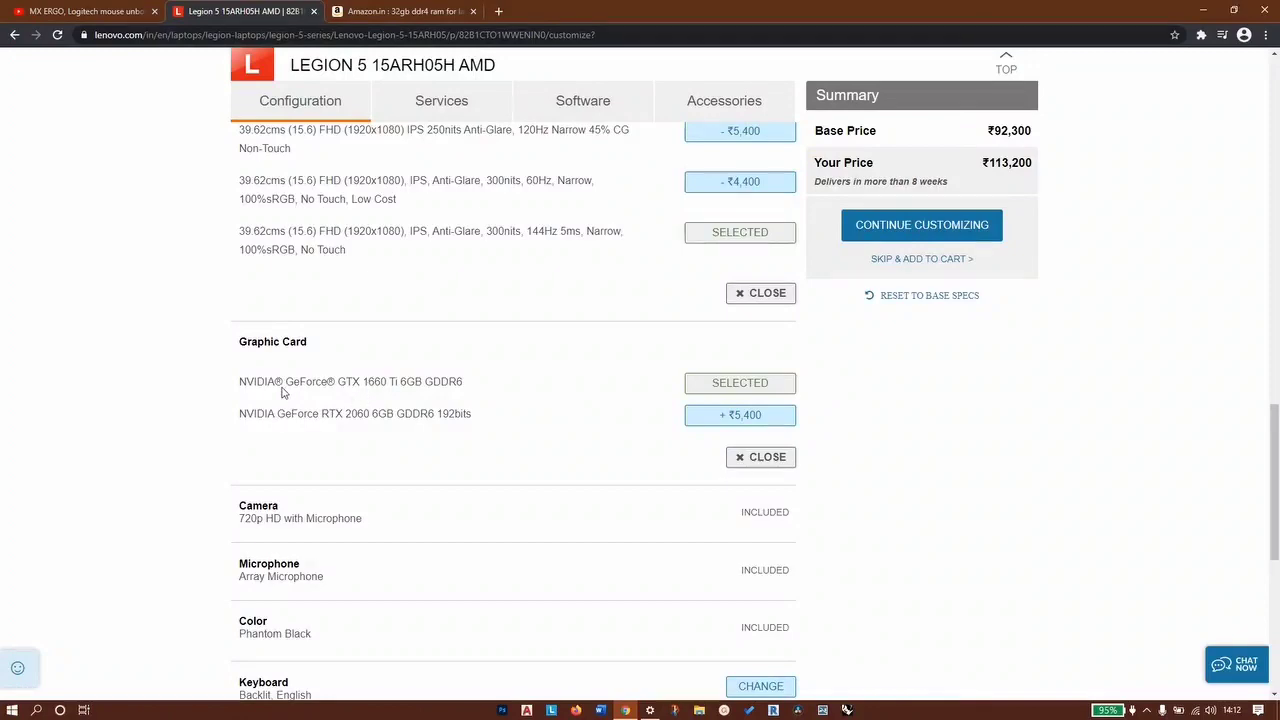
Upgrade graphics to the RTX 2060 and look over the keyboard and mouse add-on options.
left_click(727, 425)
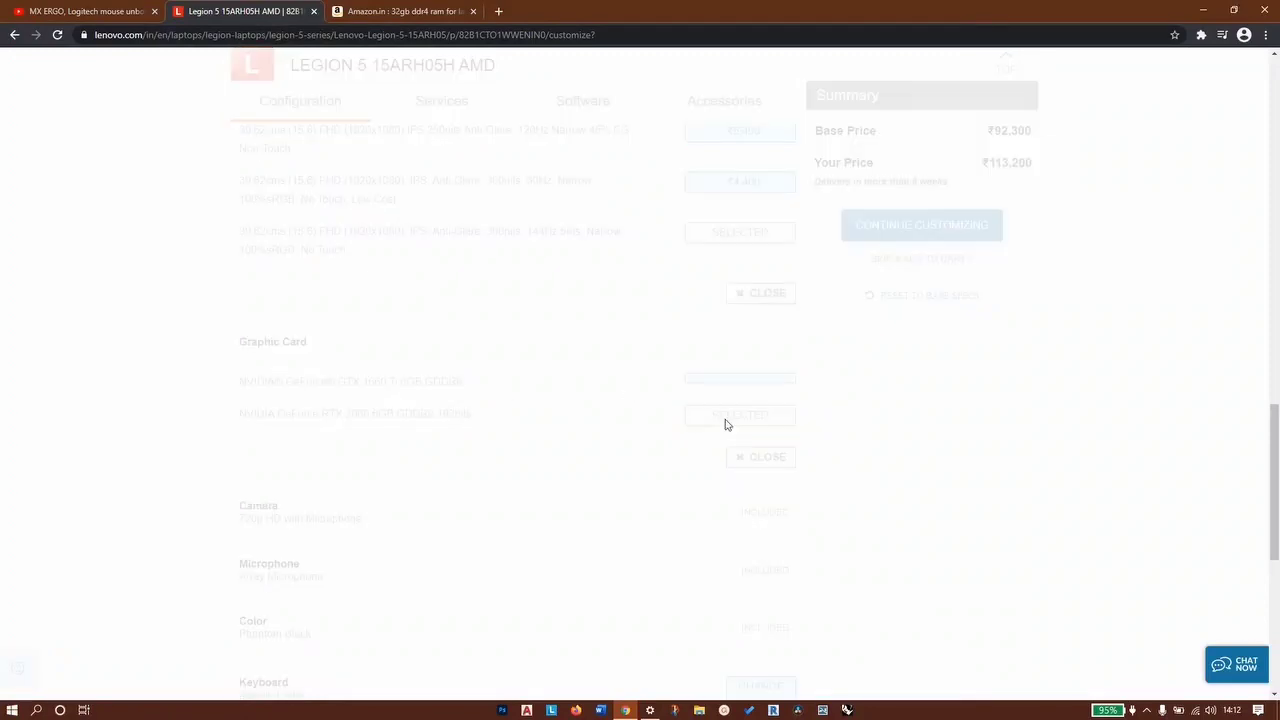
scroll(560, 420, "down", 4)
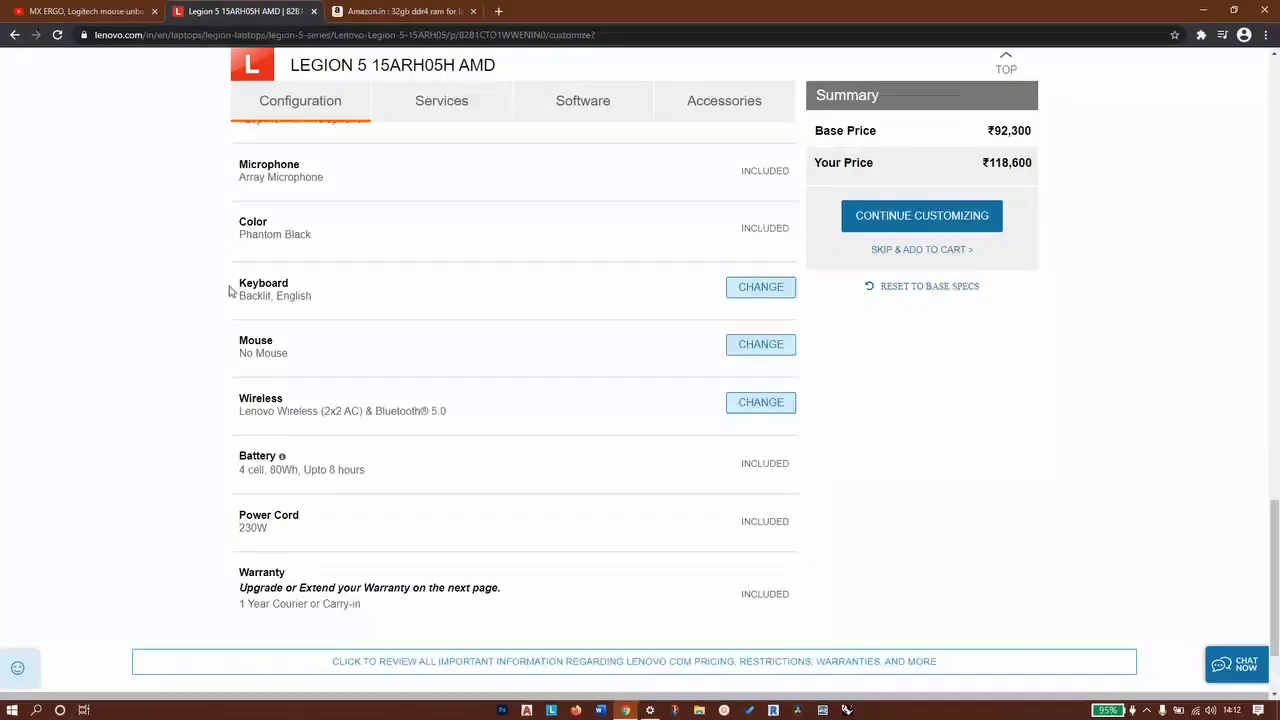
left_click(776, 290)
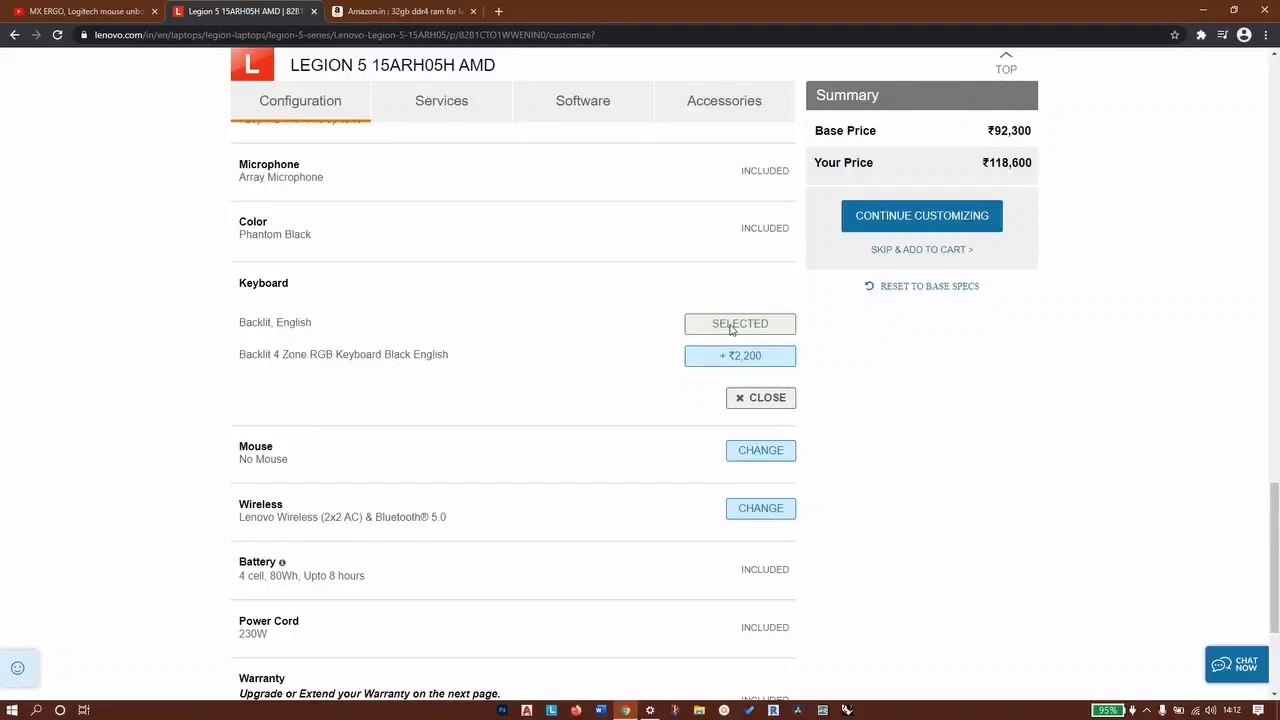
scroll(545, 378, "down", 2)
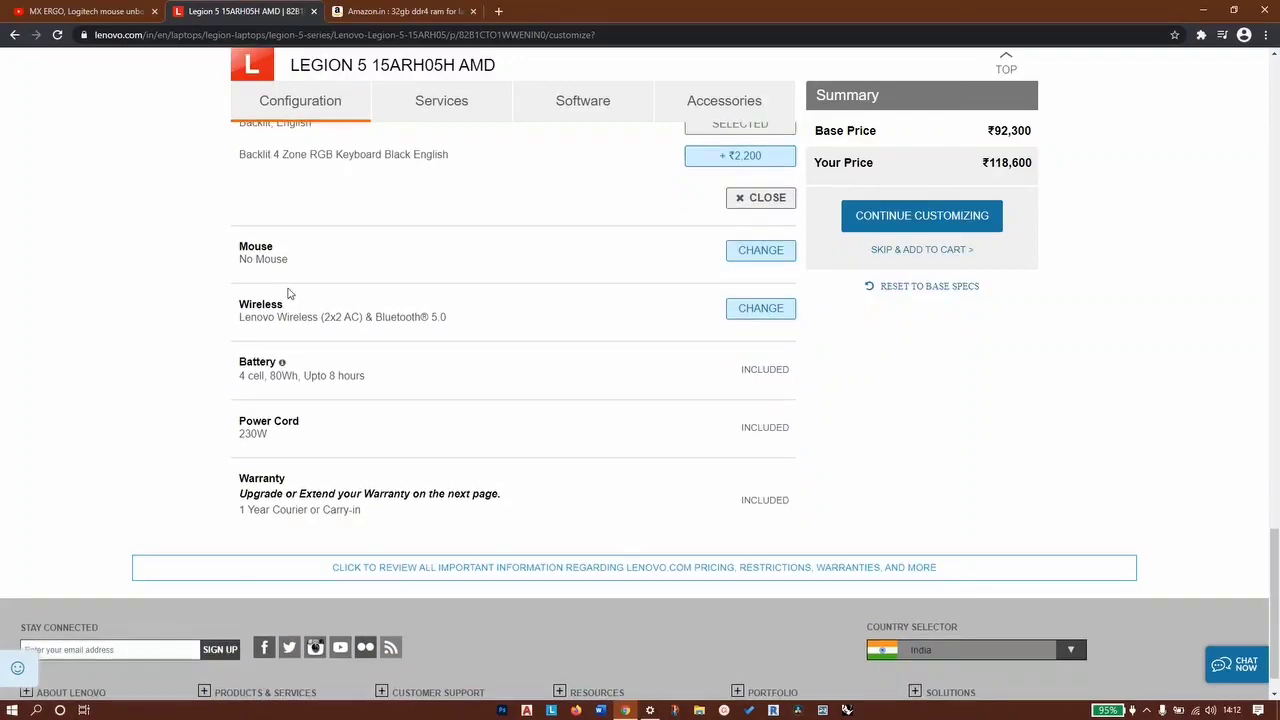
left_click(760, 251)
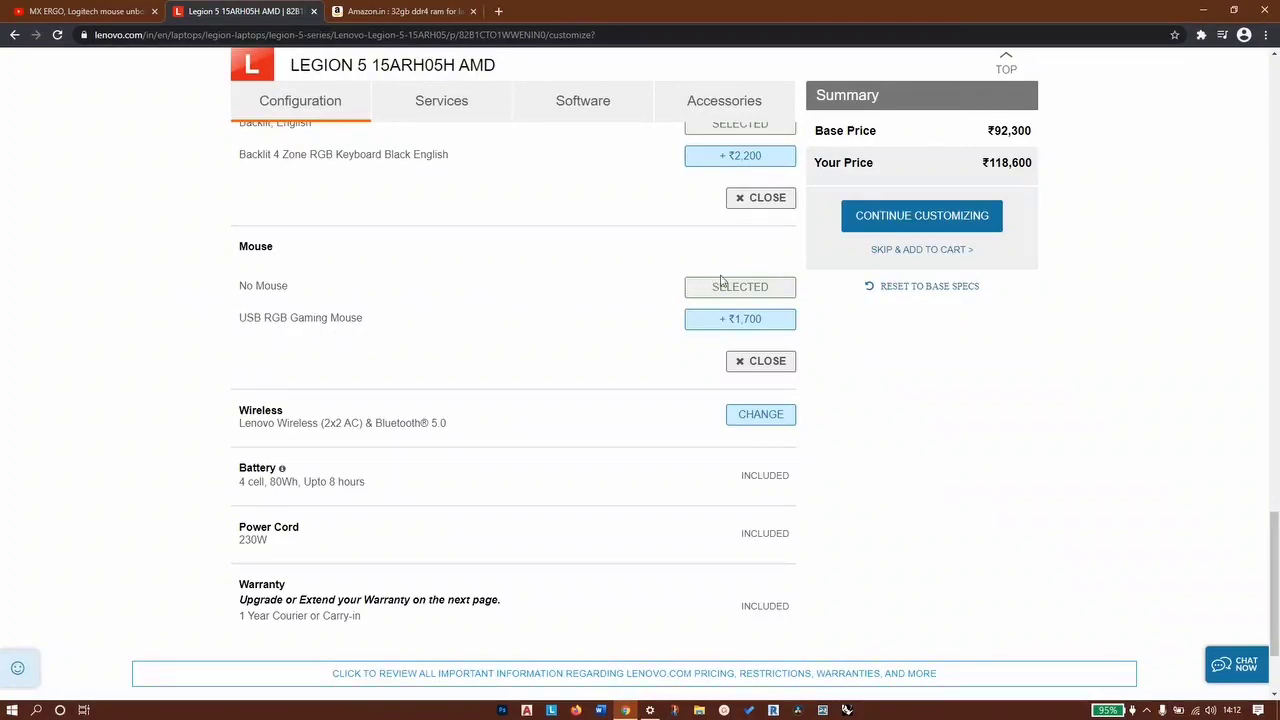
Upgrade the wireless to Wi-Fi 6 2x2 AX with Bluetooth 5.0 (+₹300).
right_click(244, 285)
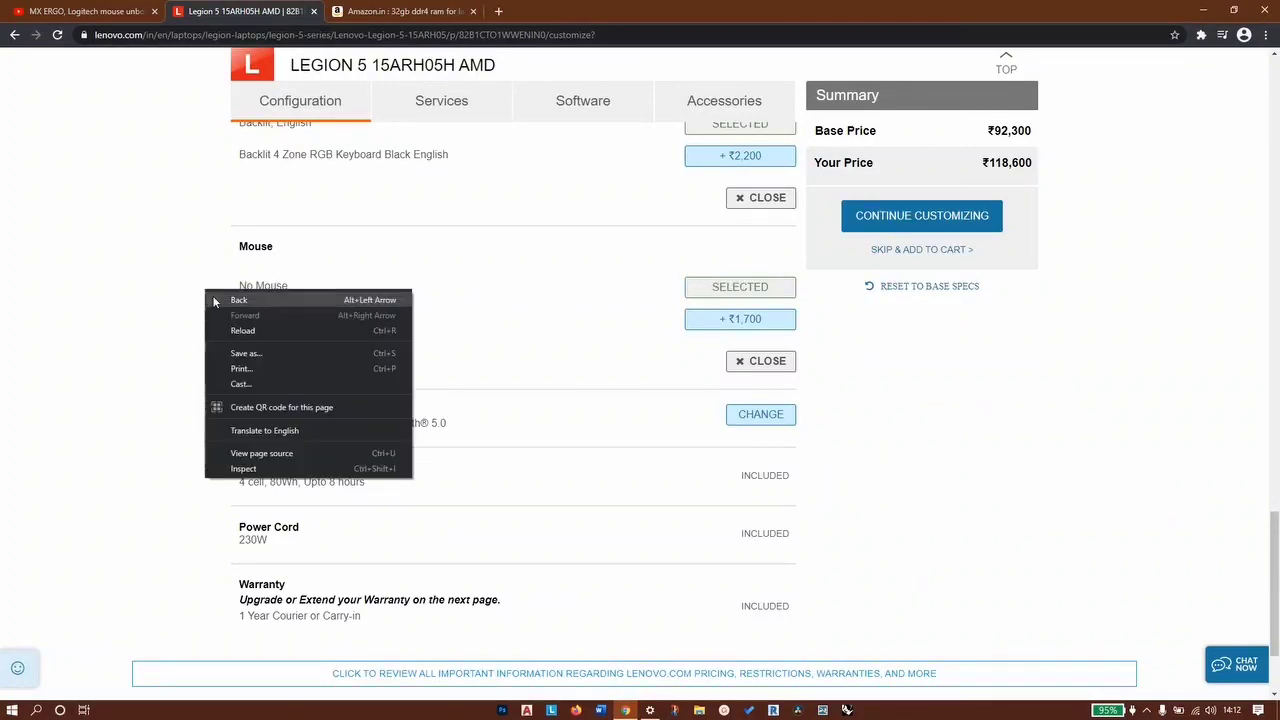
left_click(474, 305)
scroll(381, 387, "down", 1)
scroll(381, 387, "down", 1)
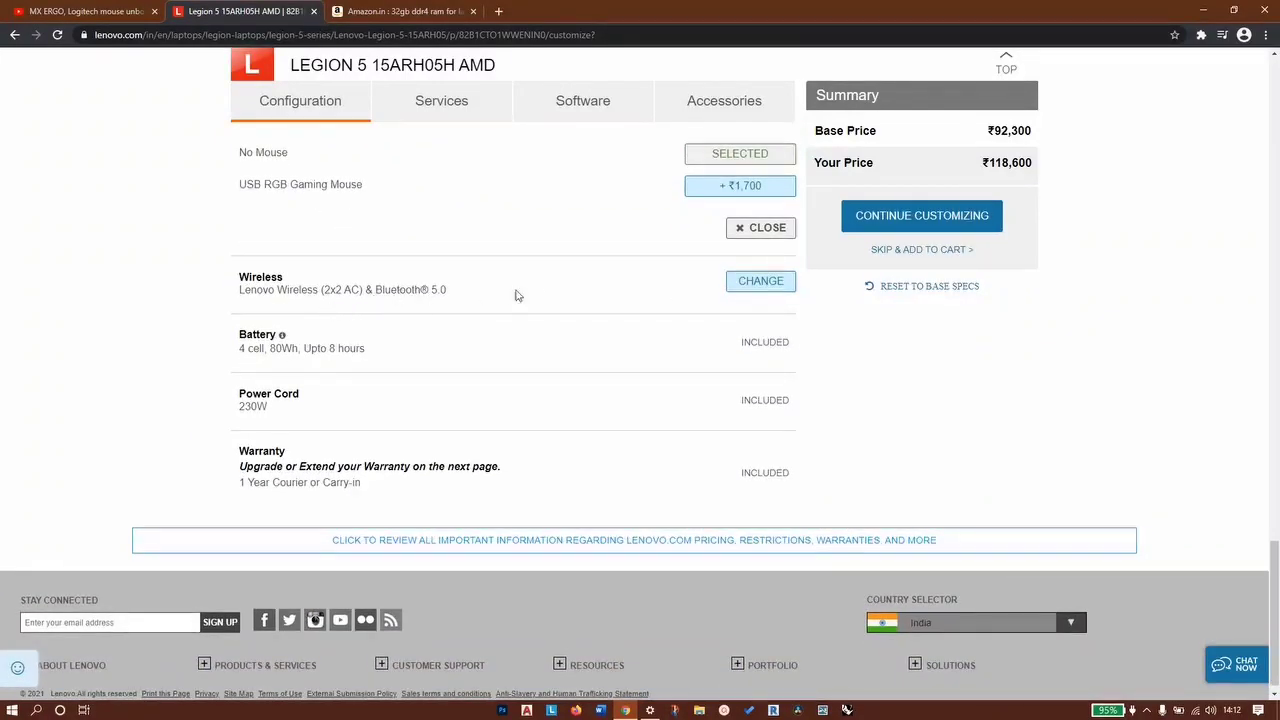
left_click(758, 281)
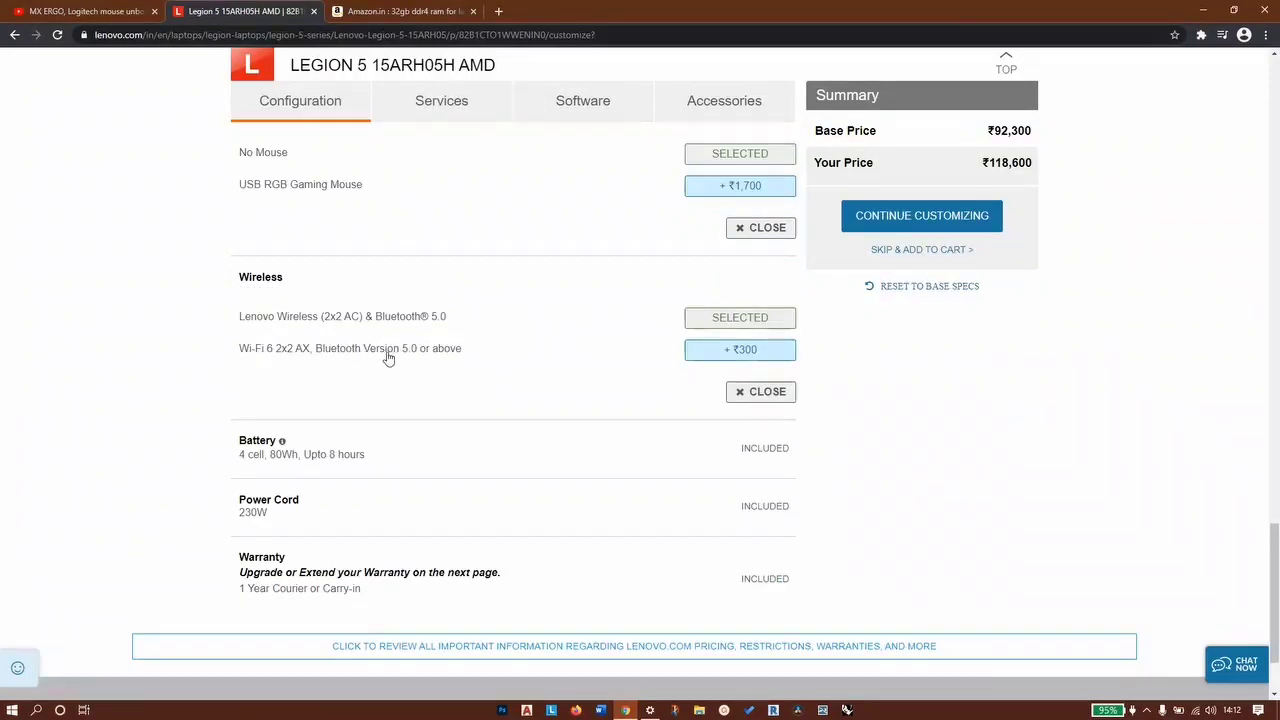
left_click(716, 352)
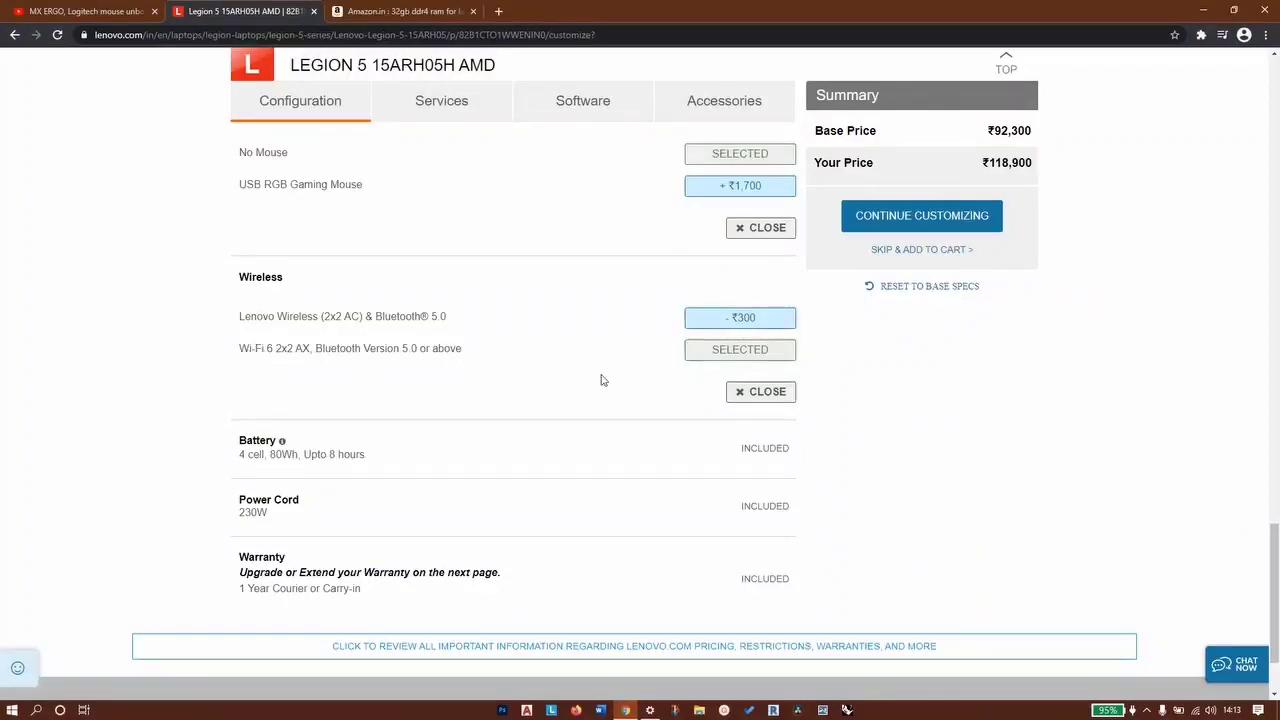
Highlight and read the 80Wh battery specification details.
scroll(432, 374, "down", 1)
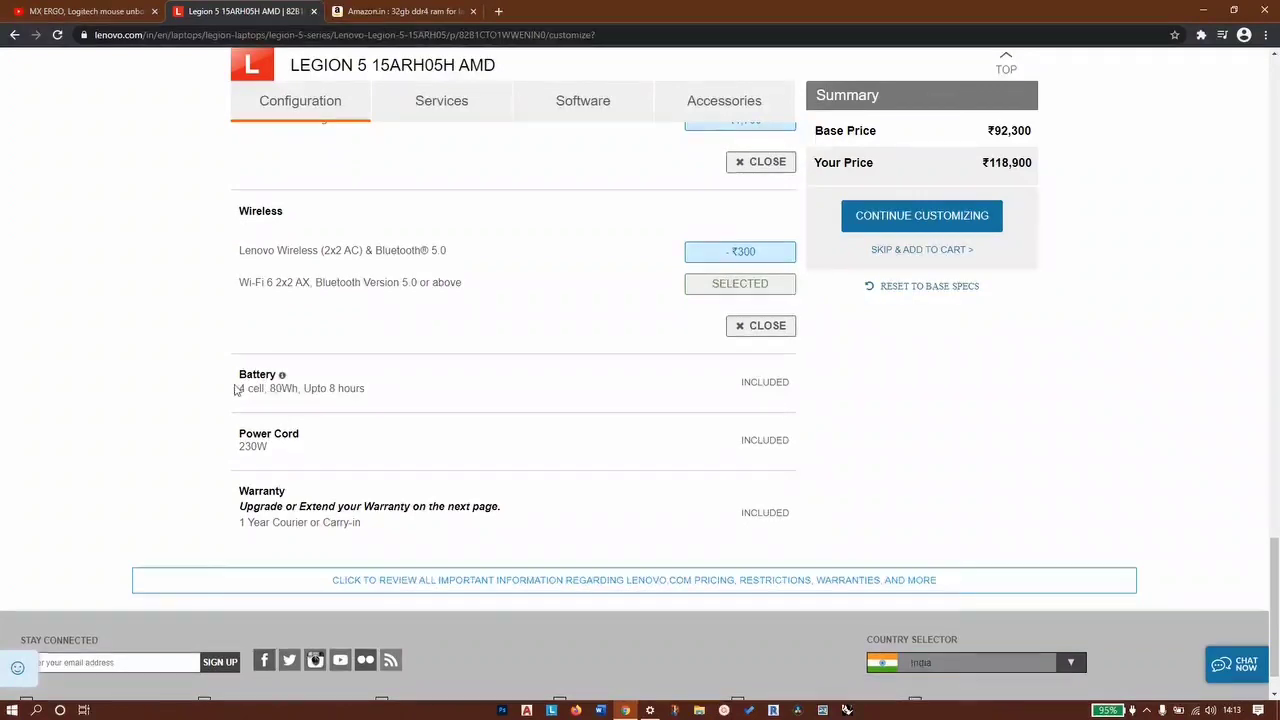
left_click_drag(248, 390, 336, 391)
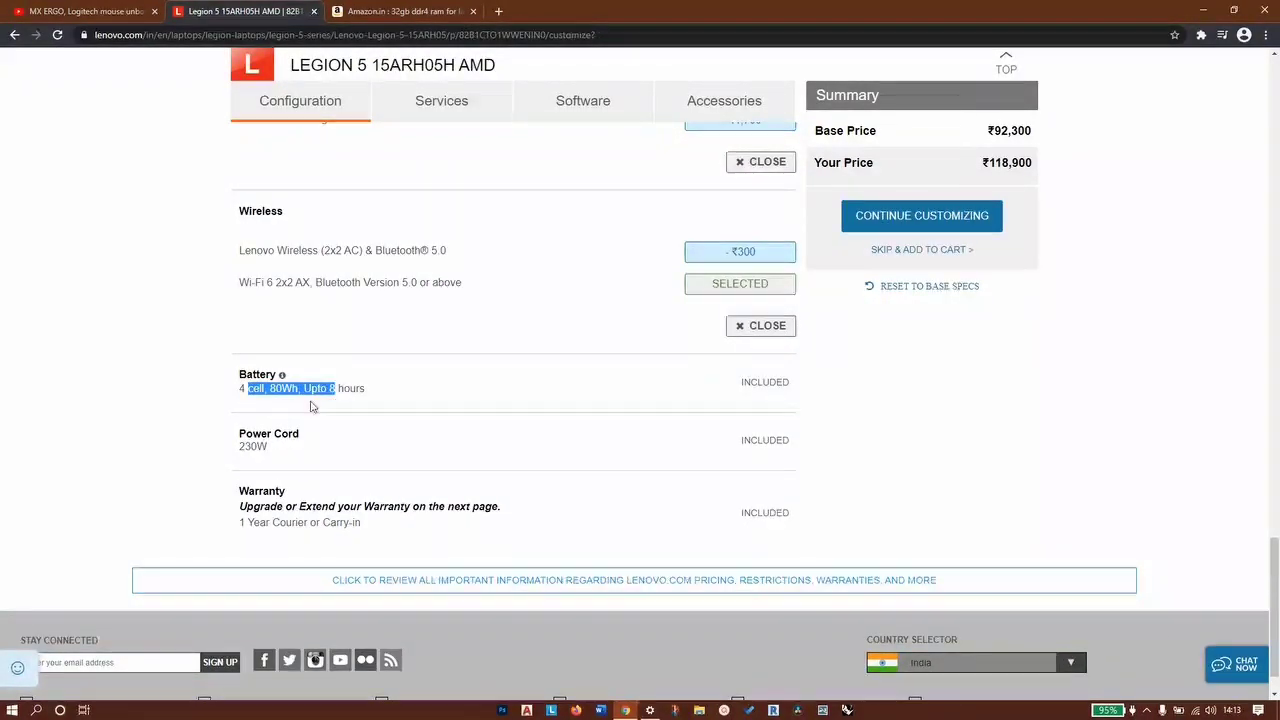
left_click(444, 417)
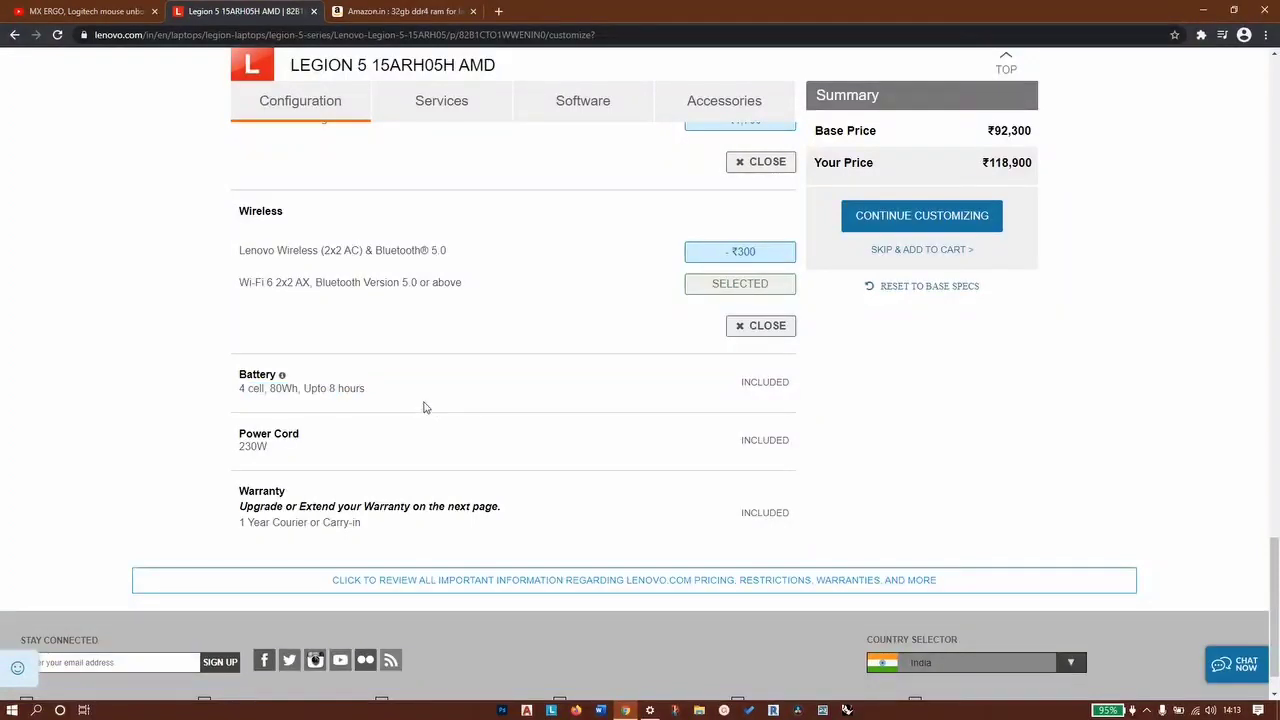
right_click(283, 390)
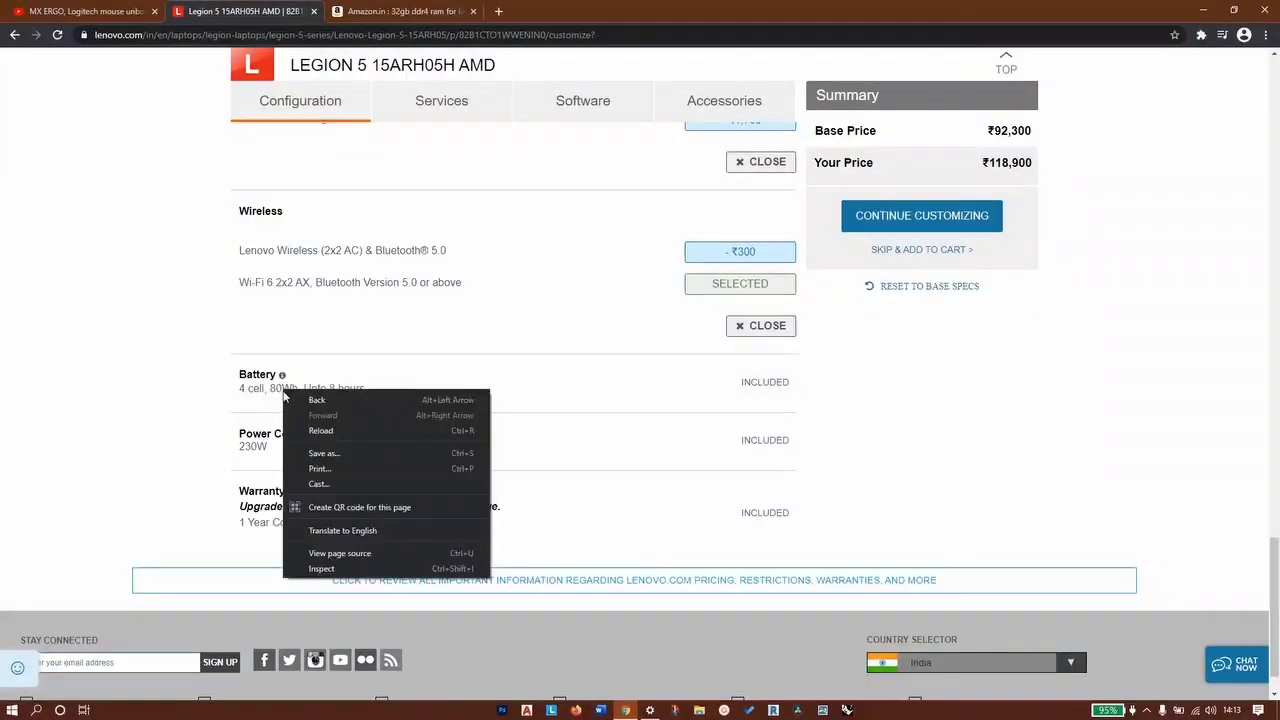
left_click(365, 389)
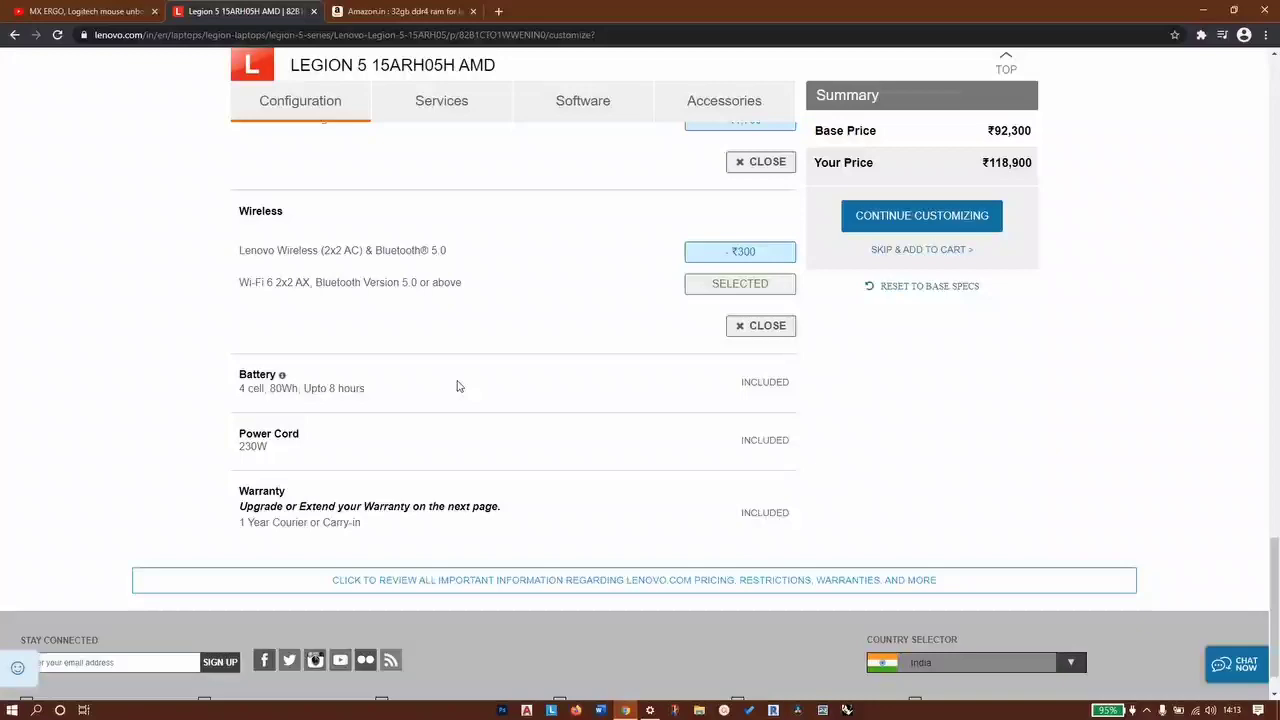
left_click_drag(368, 392, 269, 388)
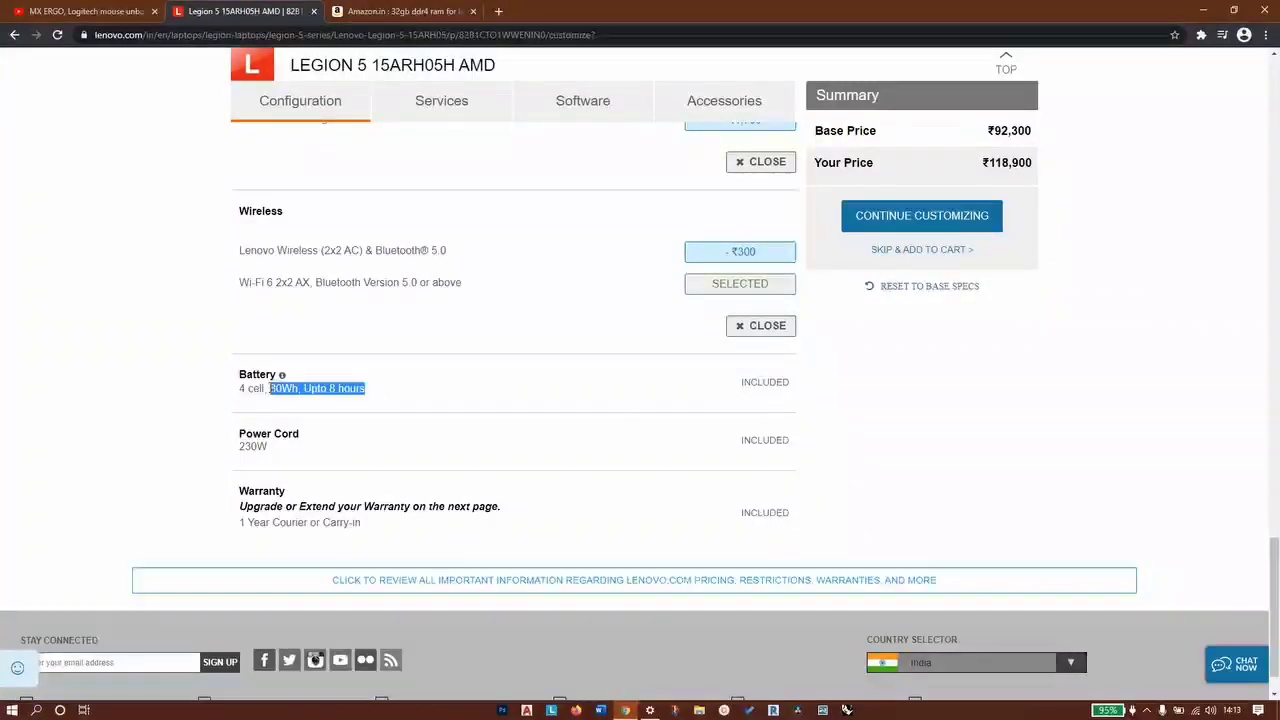
left_click(390, 398)
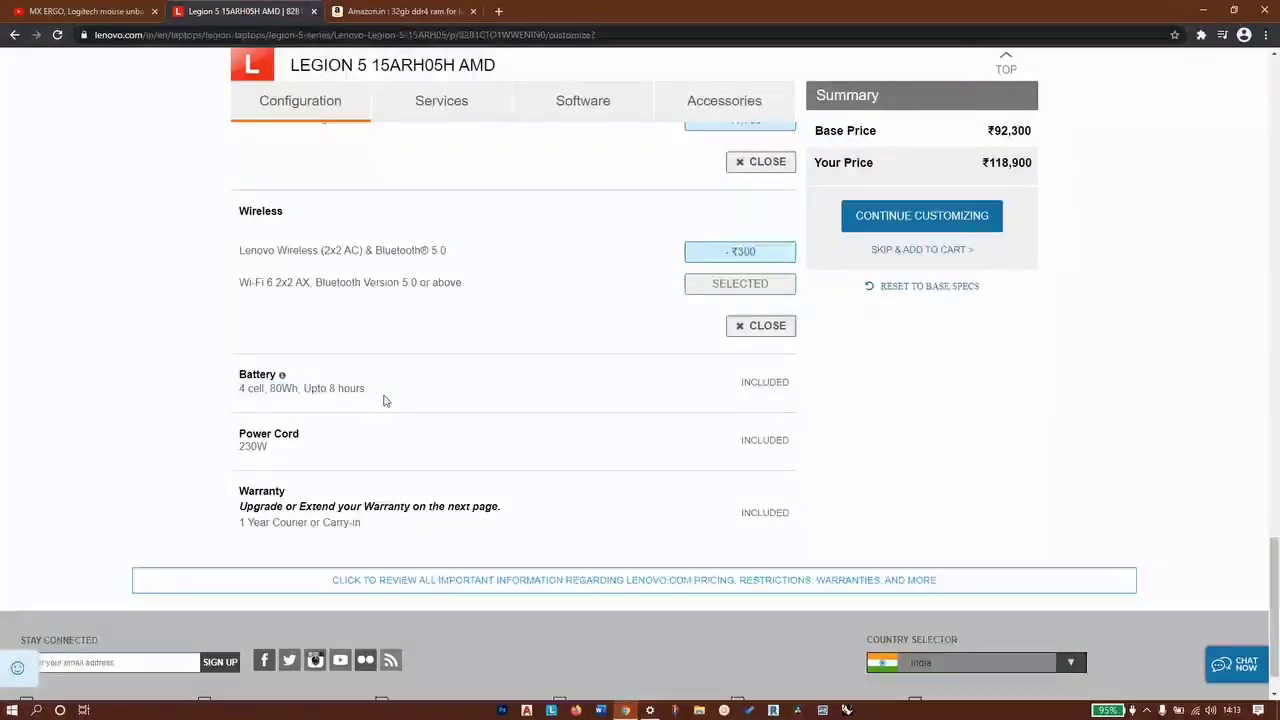
scroll(388, 399, "up", 15)
scroll(388, 399, "up", 4)
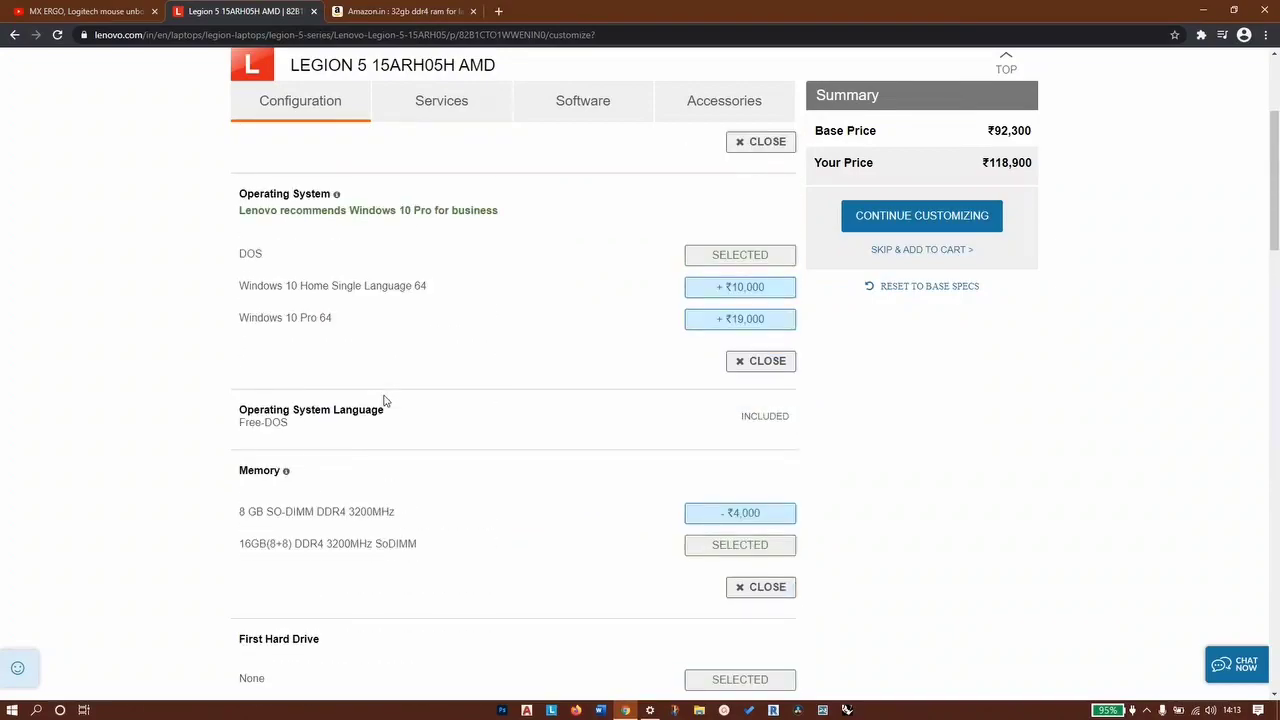
scroll(385, 395, "down", 4)
scroll(380, 384, "down", 1)
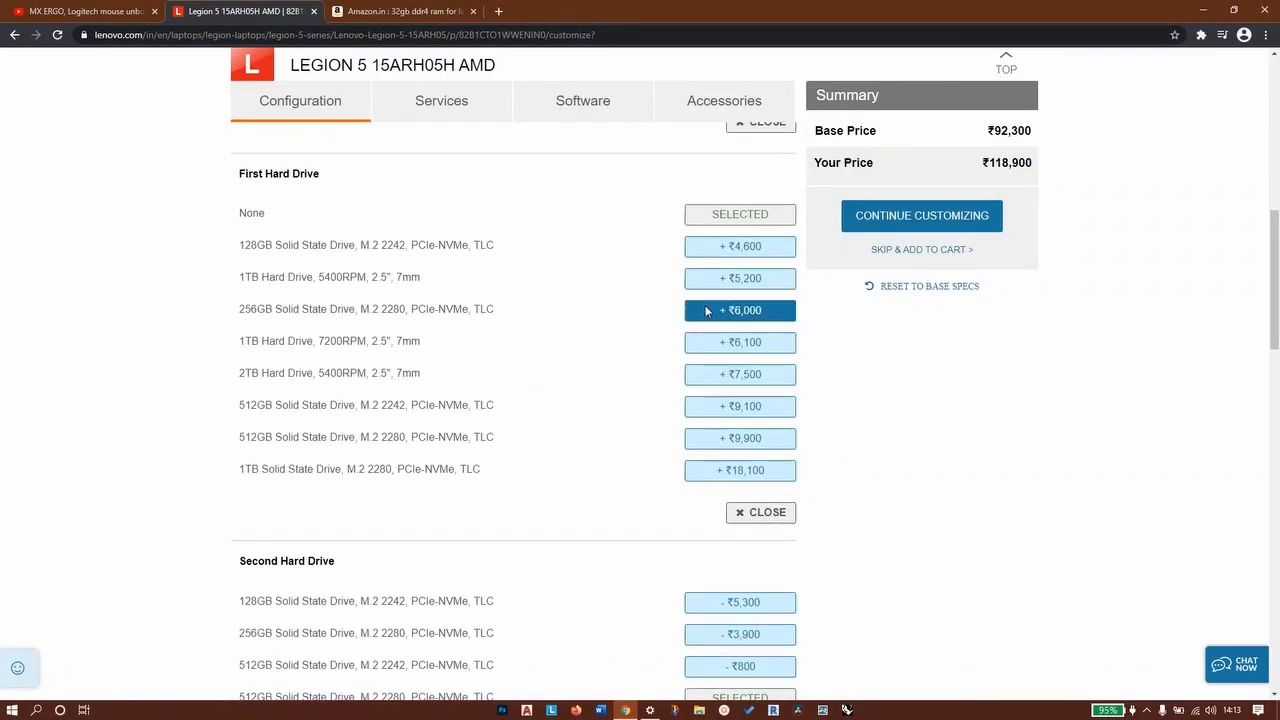
Try the 1TB 7200RPM first hard drive, then set the first drive back to None.
left_click(758, 345)
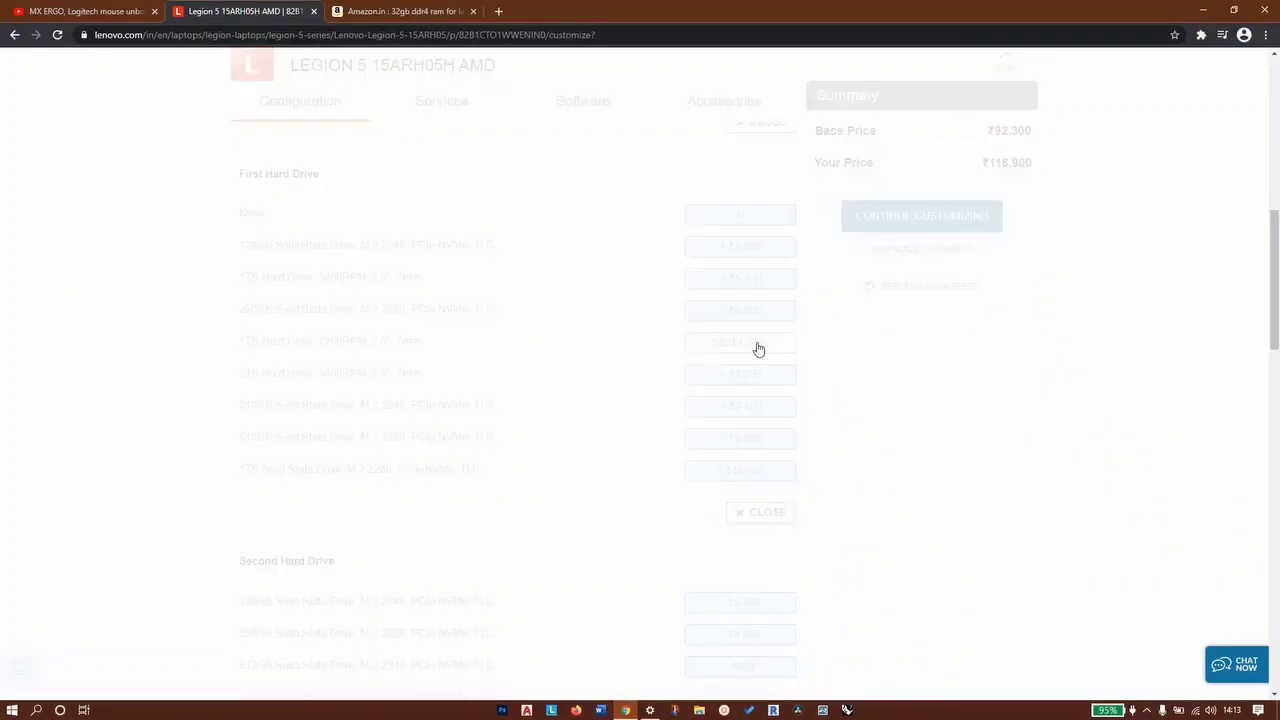
scroll(434, 366, "down", 10)
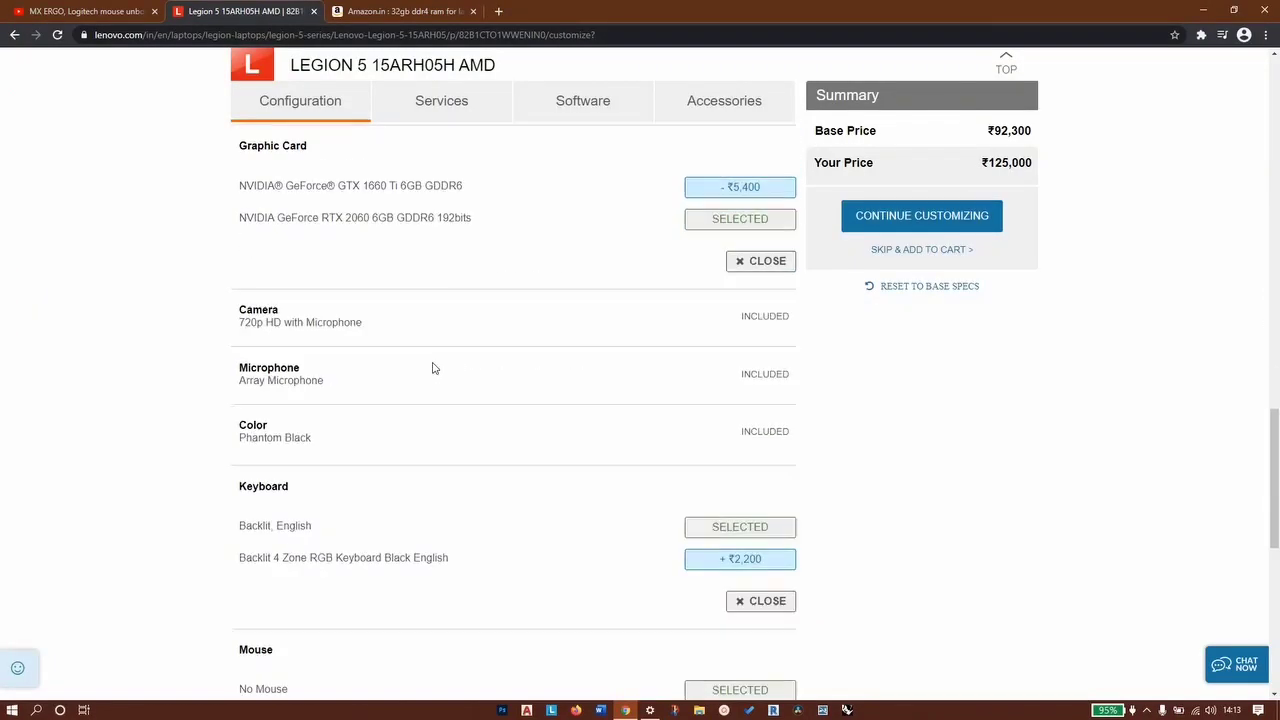
scroll(433, 368, "down", 4)
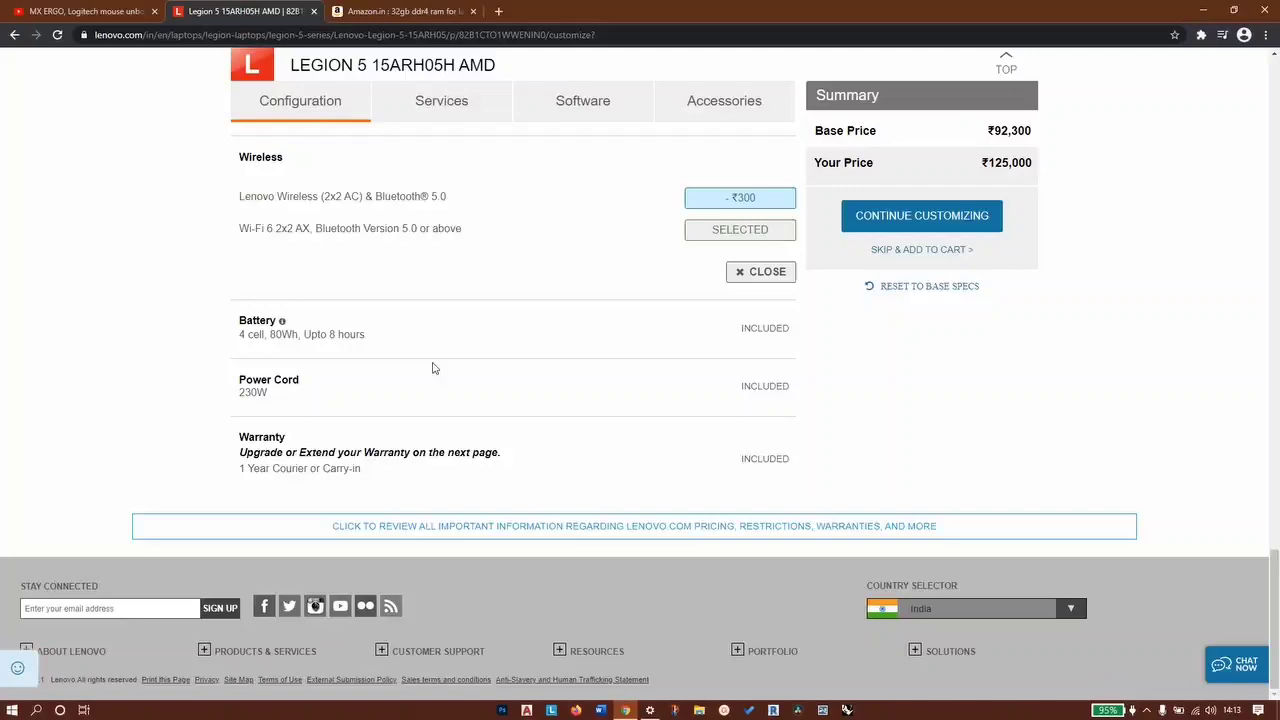
left_click_drag(366, 340, 239, 320)
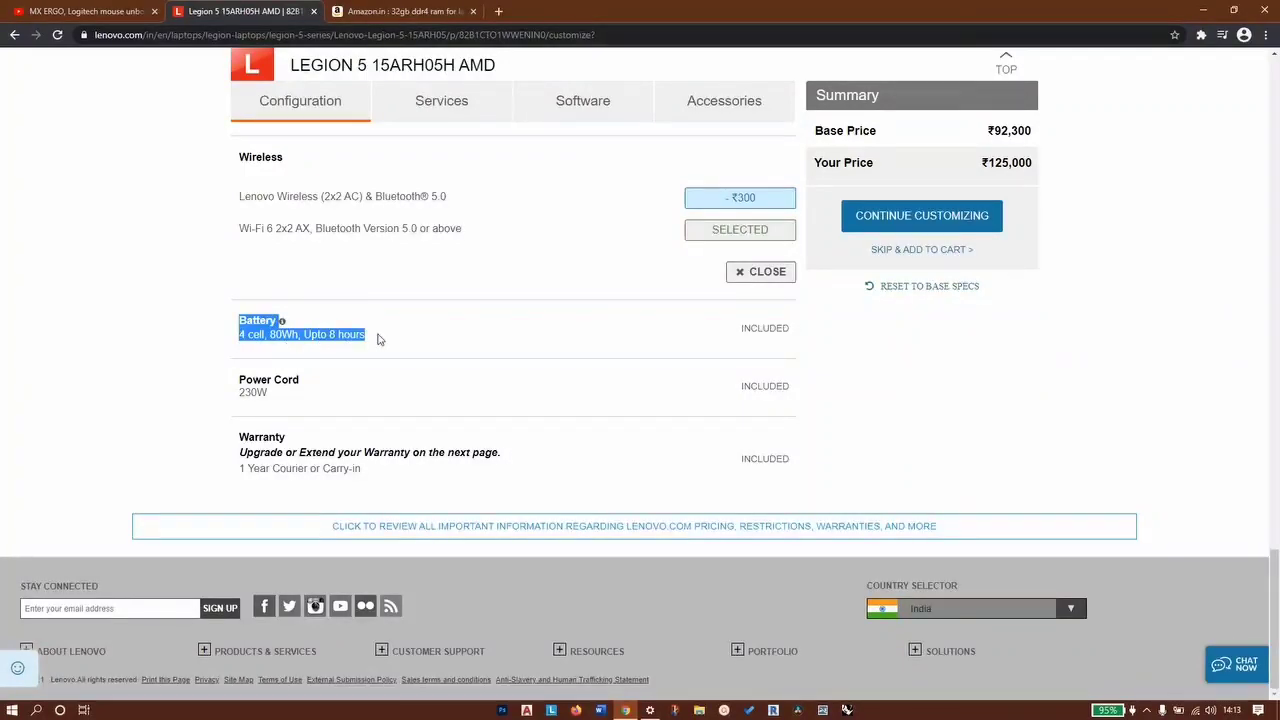
scroll(346, 340, "up", 5)
scroll(345, 340, "up", 5)
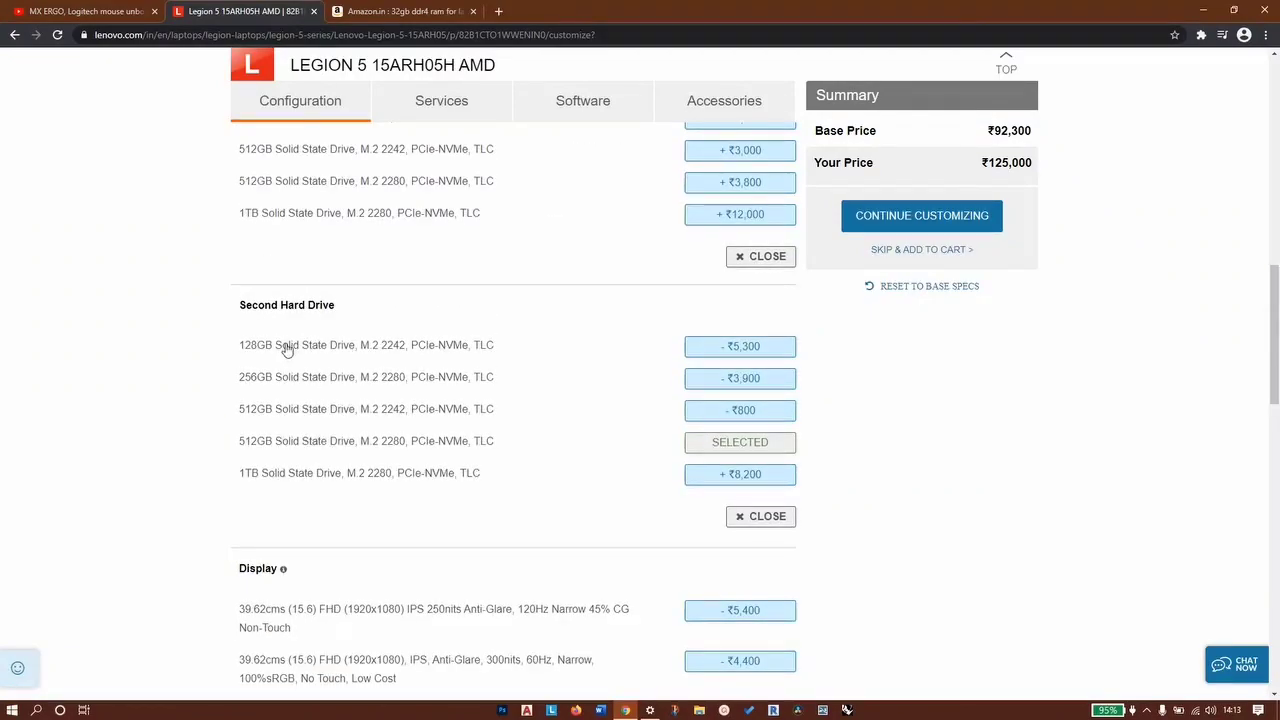
scroll(286, 349, "up", 2)
scroll(292, 237, "up", 2)
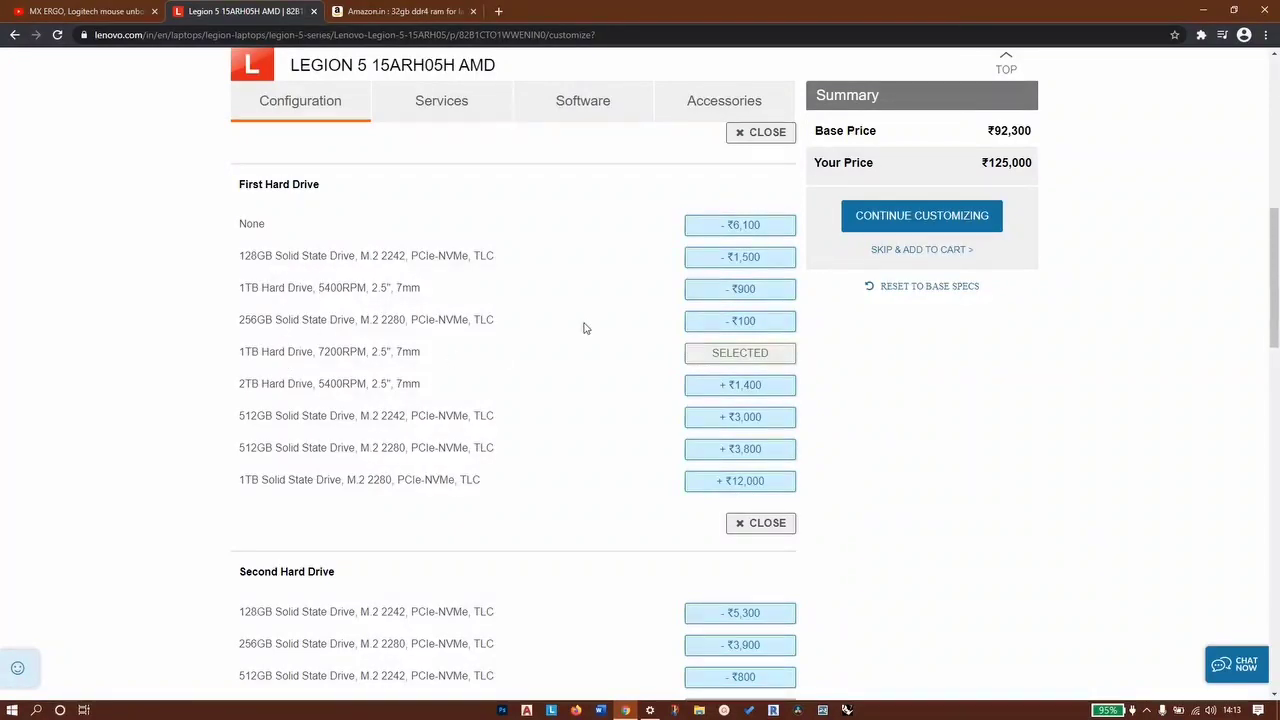
scroll(729, 370, "up", 1)
scroll(729, 370, "up", 1)
left_click(740, 289)
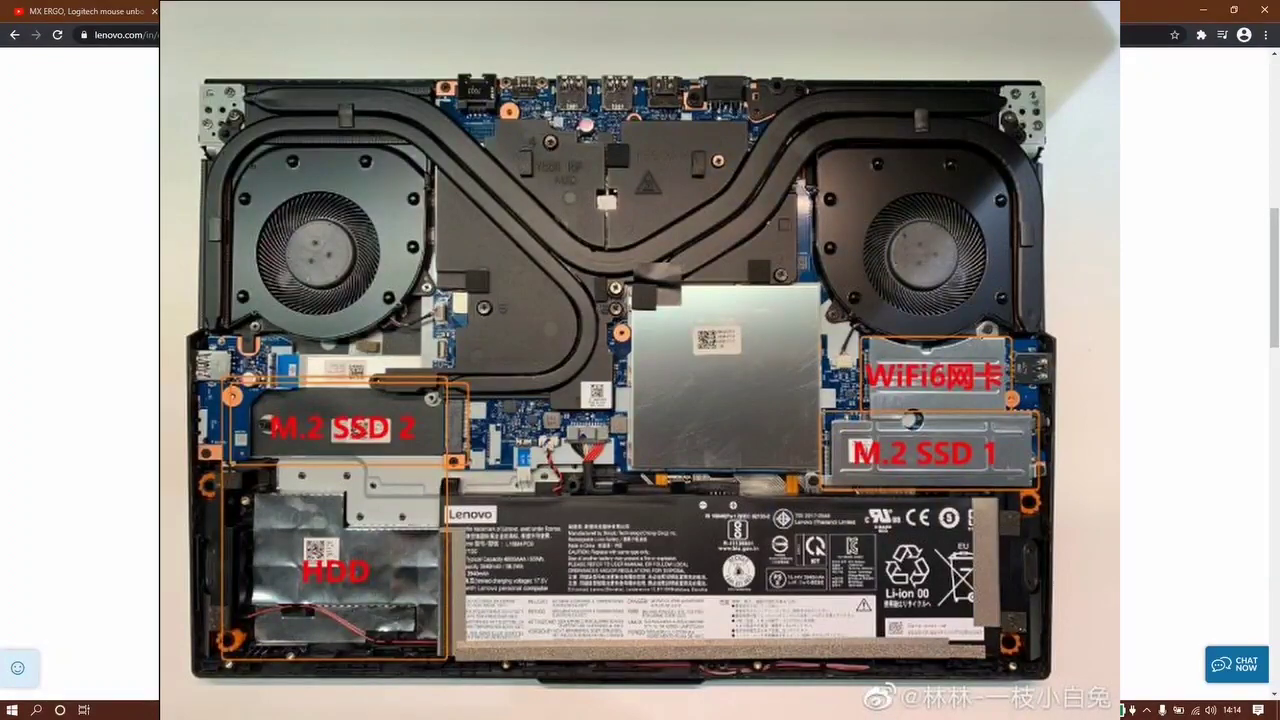
scroll(640, 360, "down", 10)
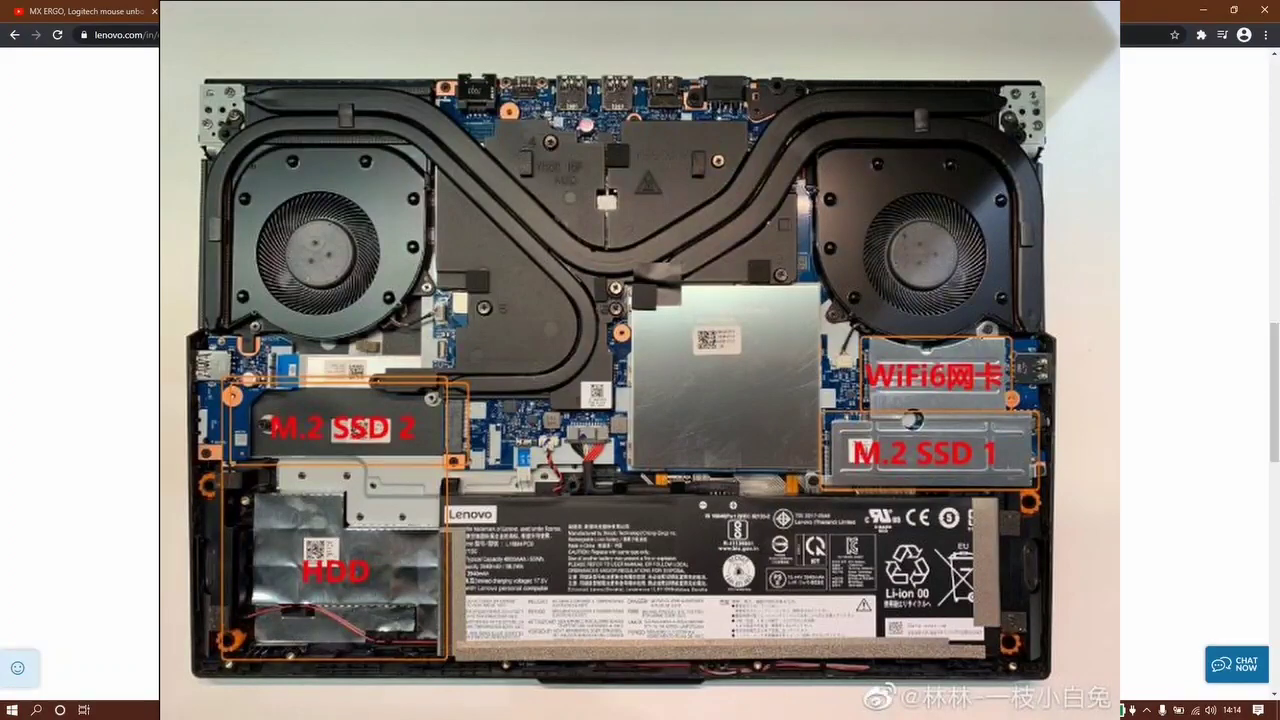
scroll(640, 360, "down", 5)
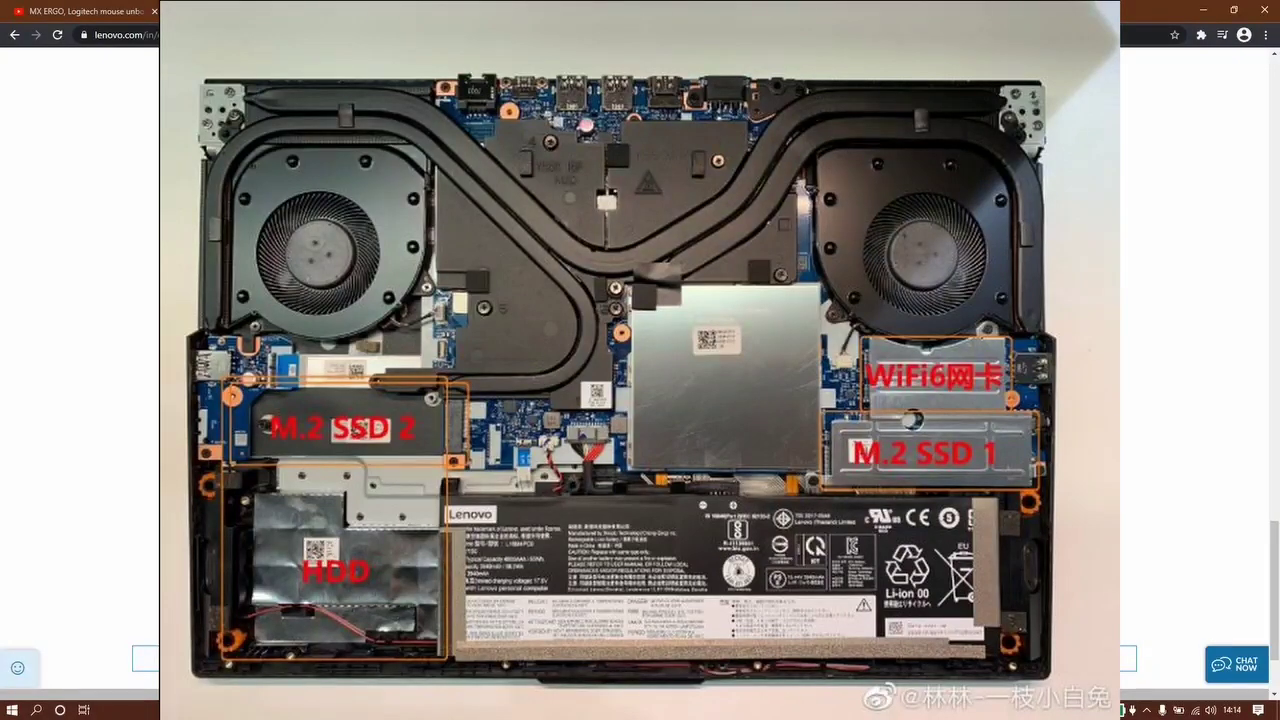
key("Escape")
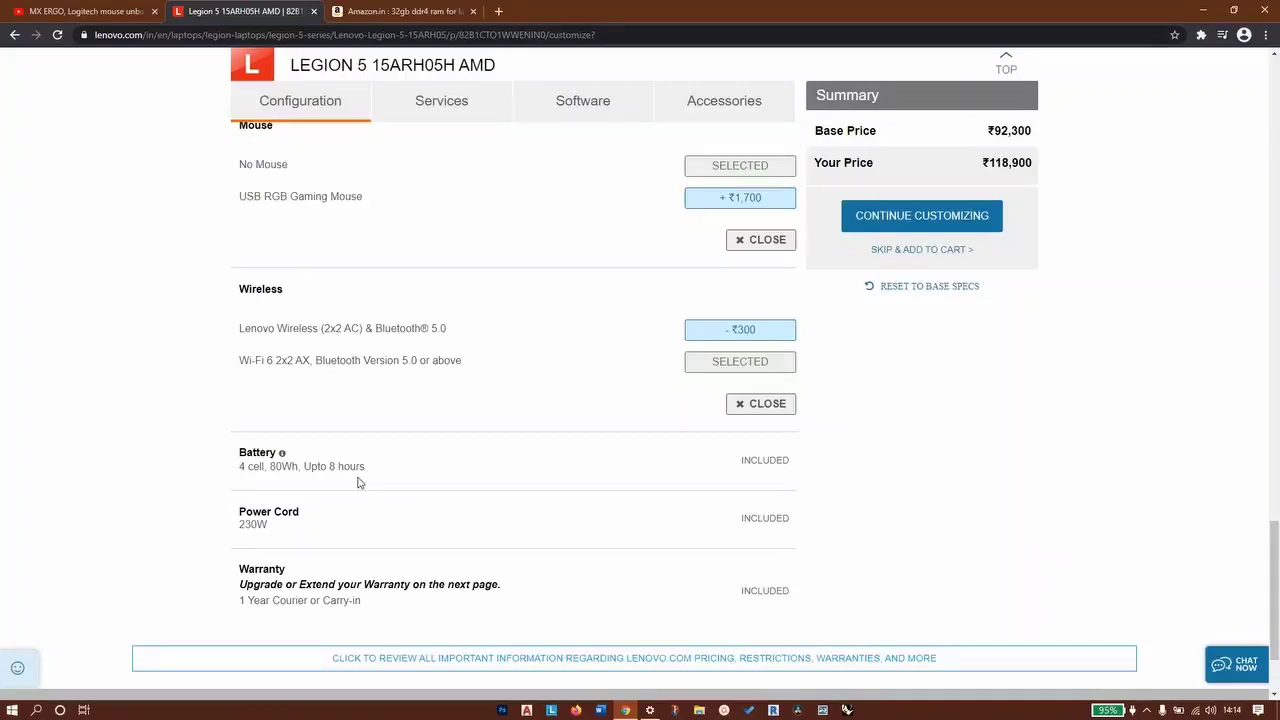
scroll(358, 482, "up", 10)
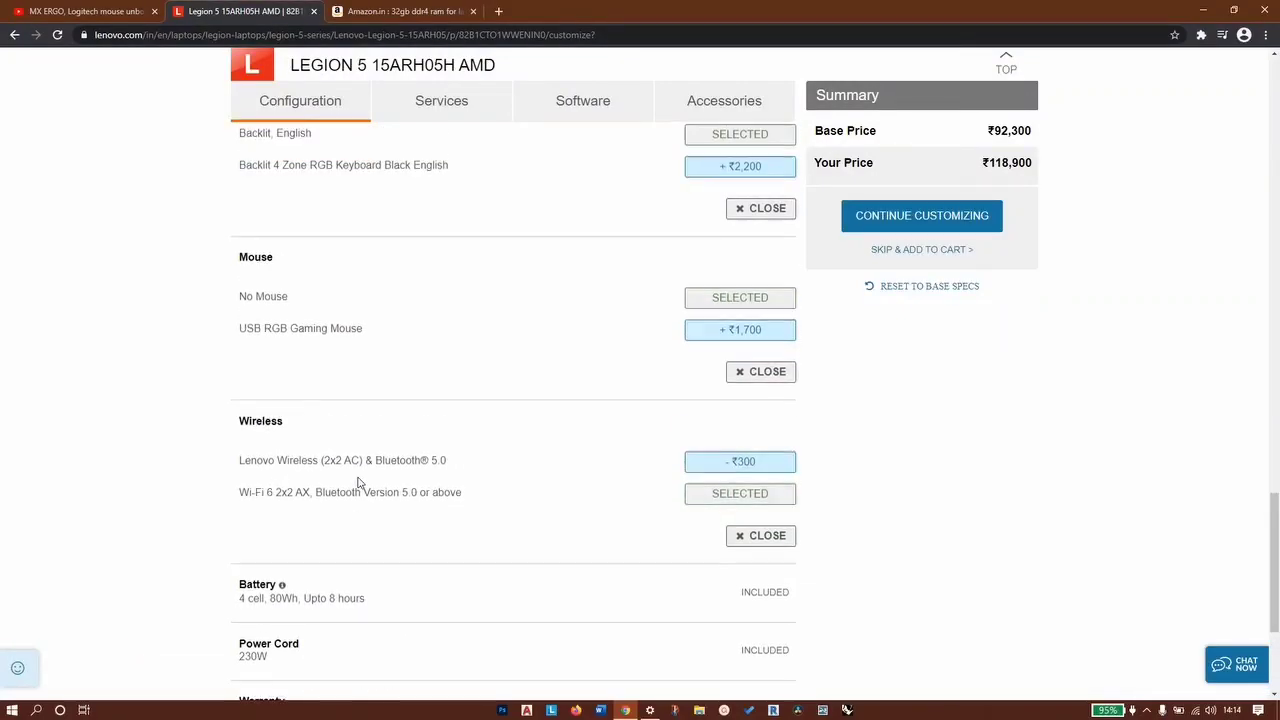
scroll(358, 482, "up", 10)
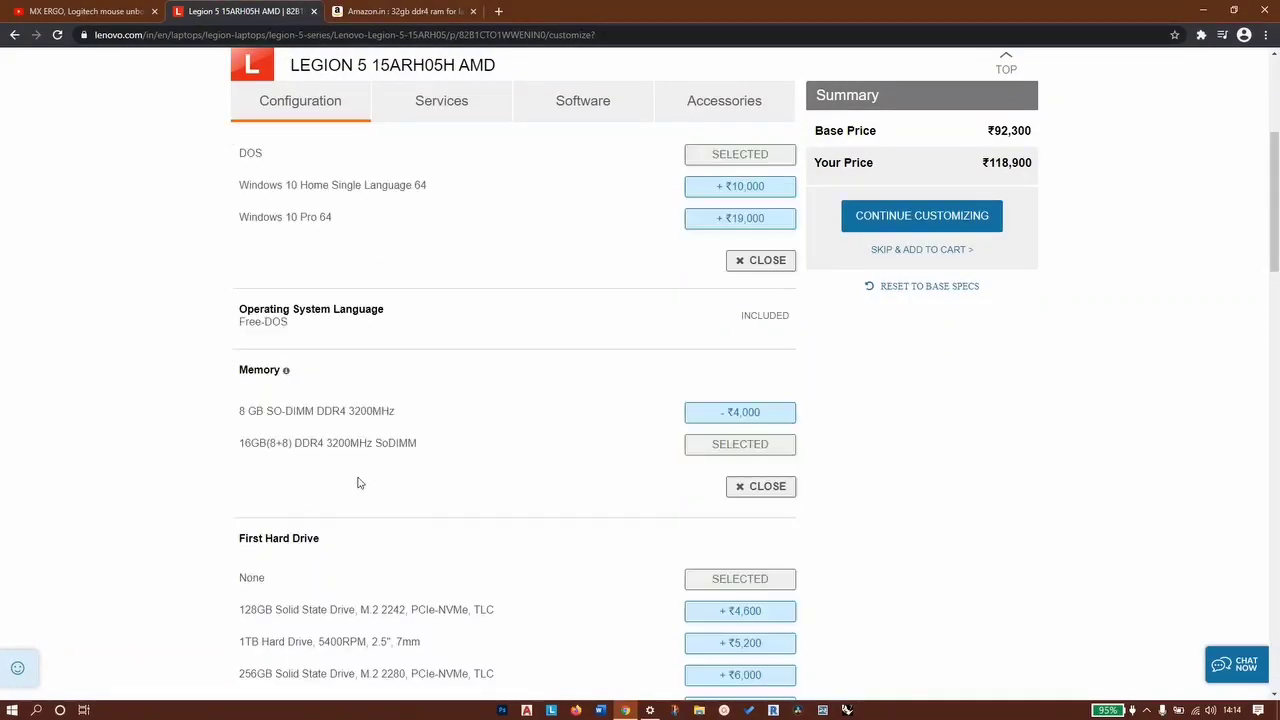
left_click(889, 242)
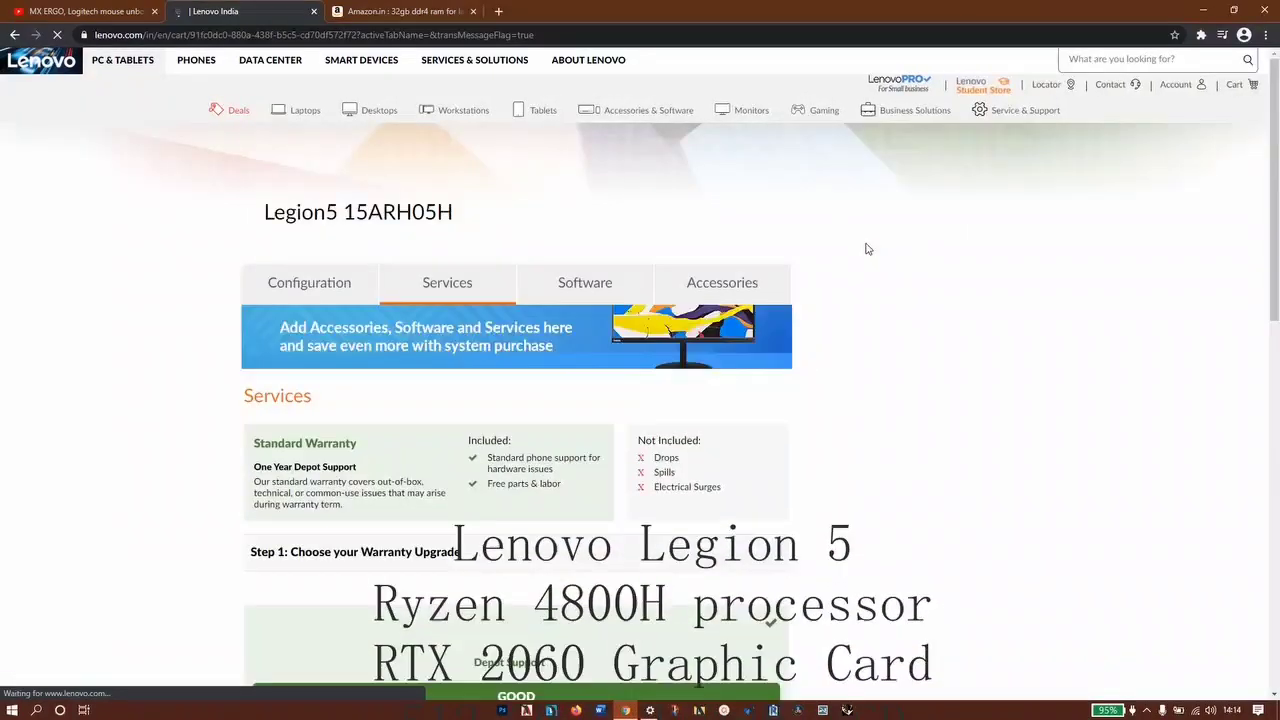
scroll(659, 281, "down", 3)
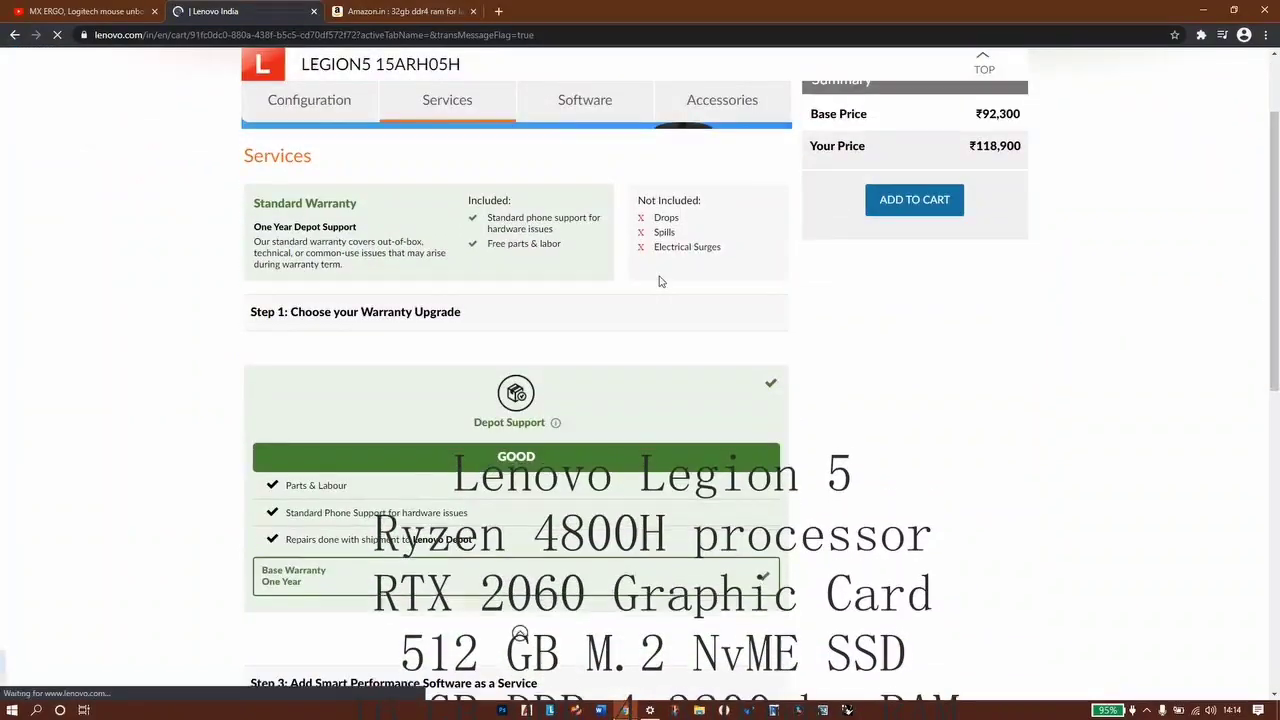
scroll(659, 281, "down", 5)
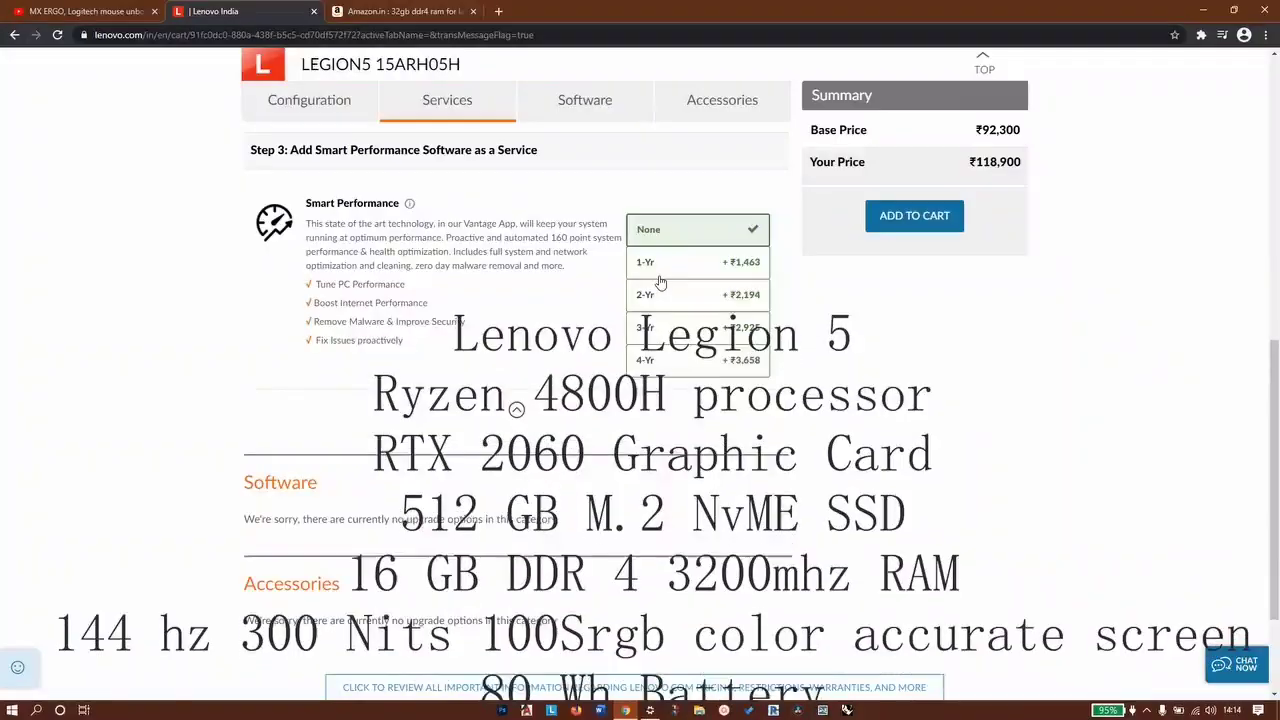
scroll(600, 310, "up", 8)
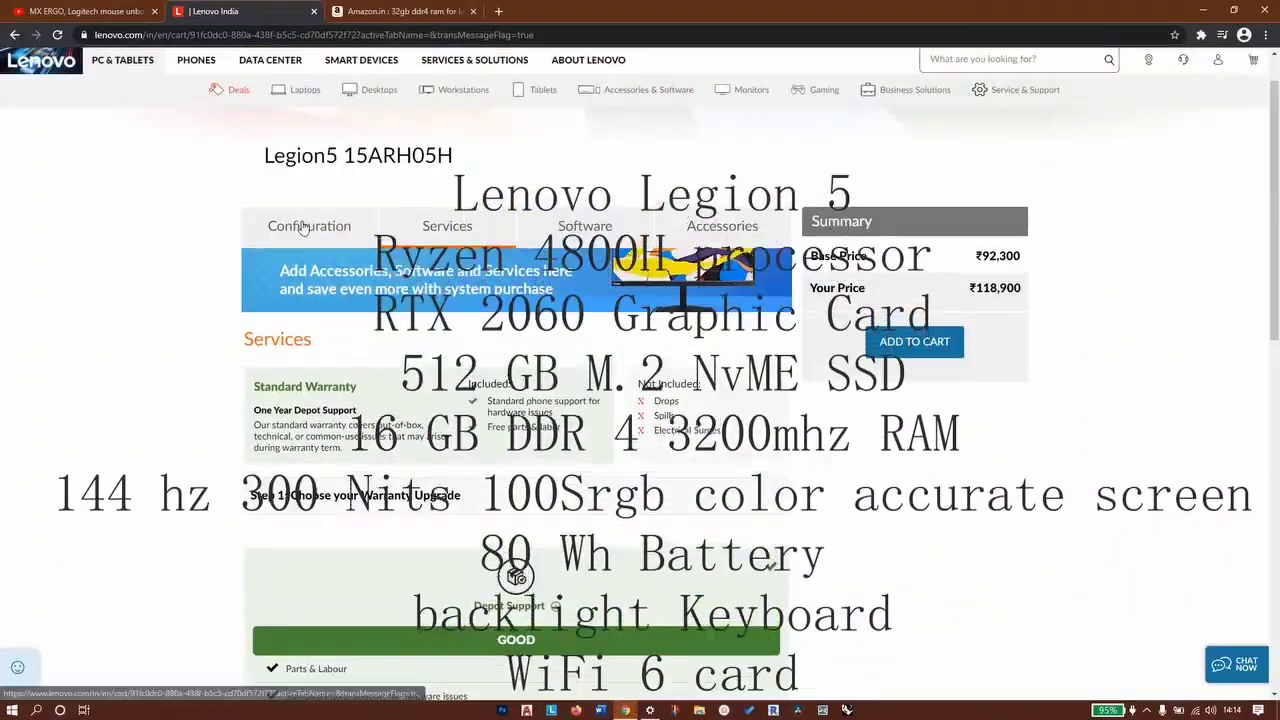
left_click(303, 223)
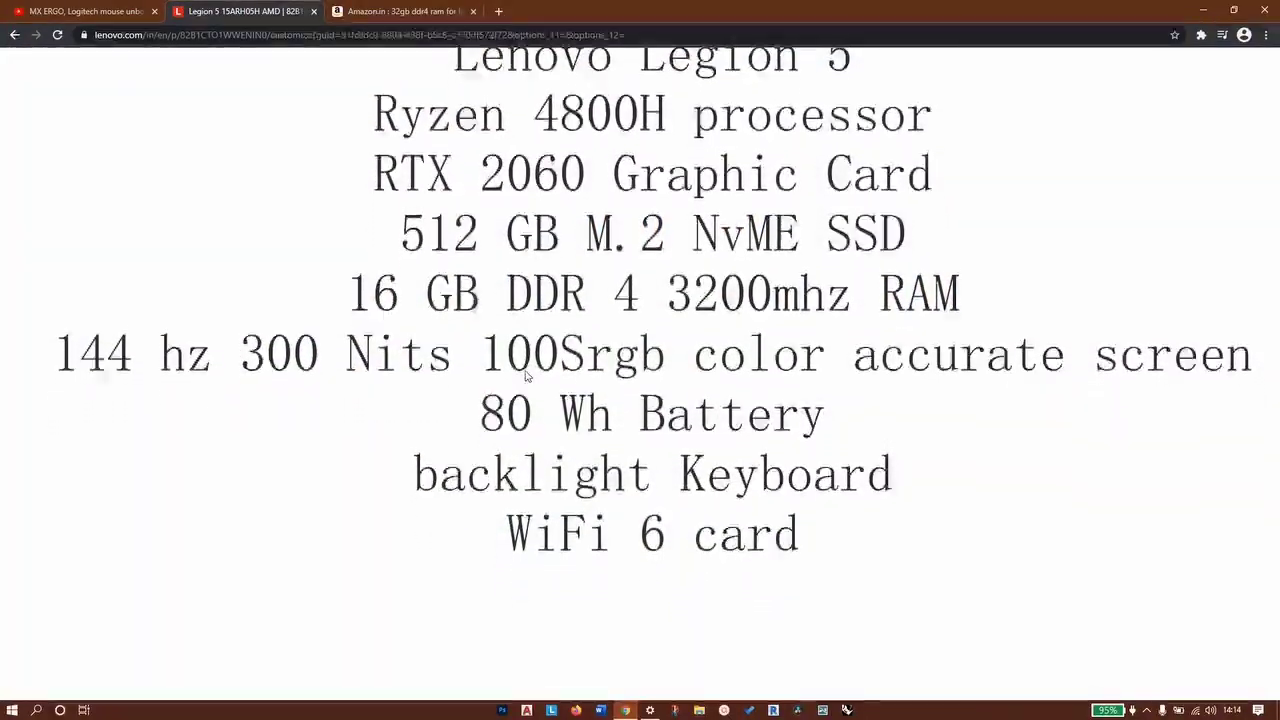
scroll(515, 365, "down", 3)
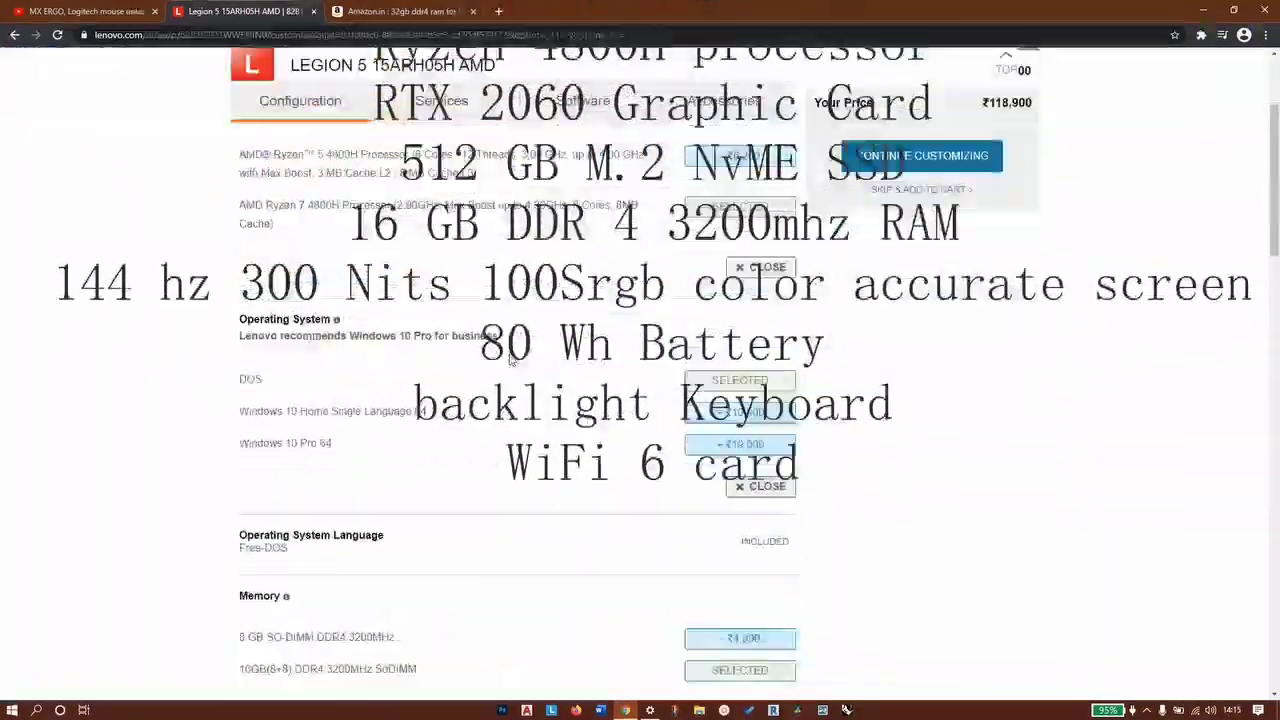
scroll(510, 360, "down", 3)
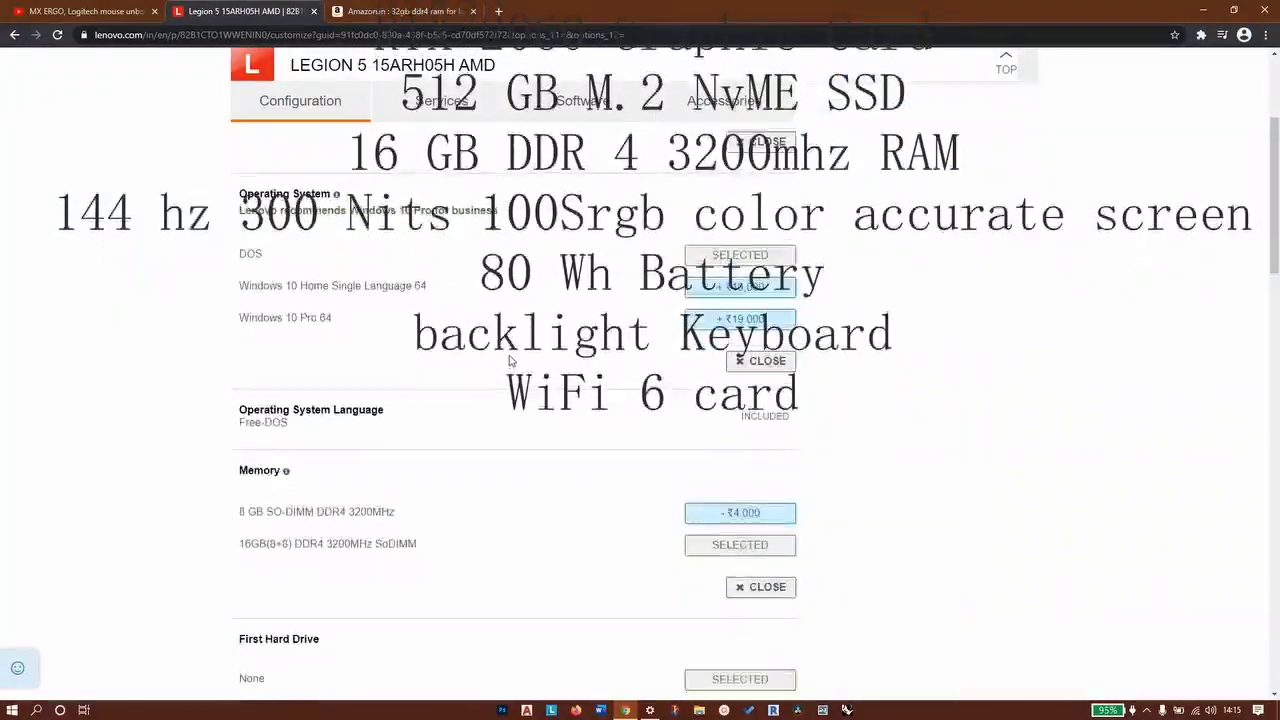
scroll(510, 362, "down", 10)
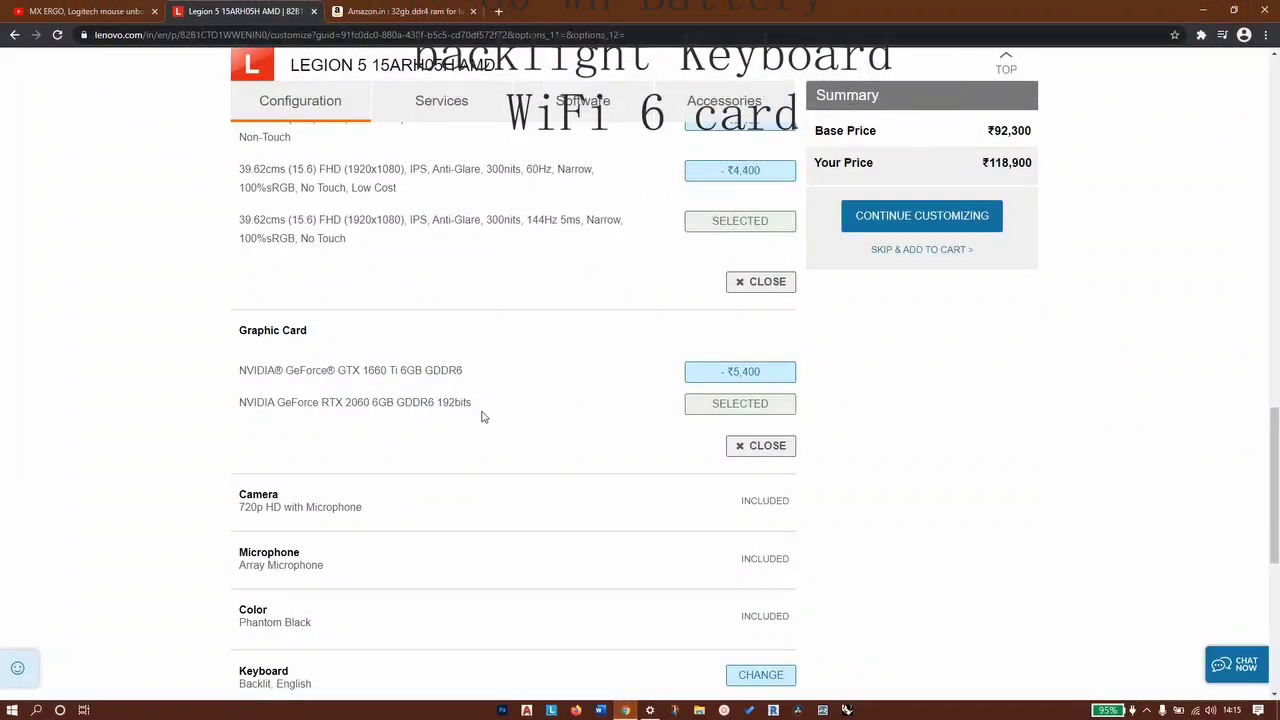
scroll(514, 418, "up", 15)
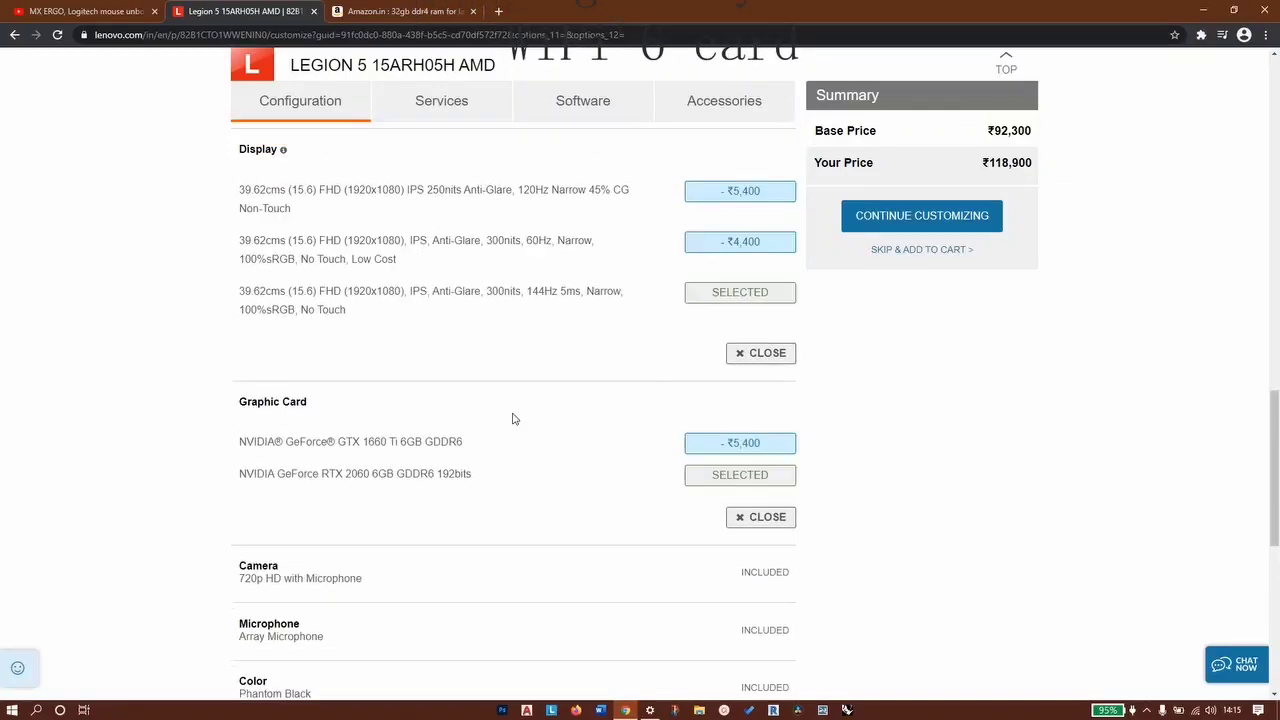
scroll(531, 258, "up", 5)
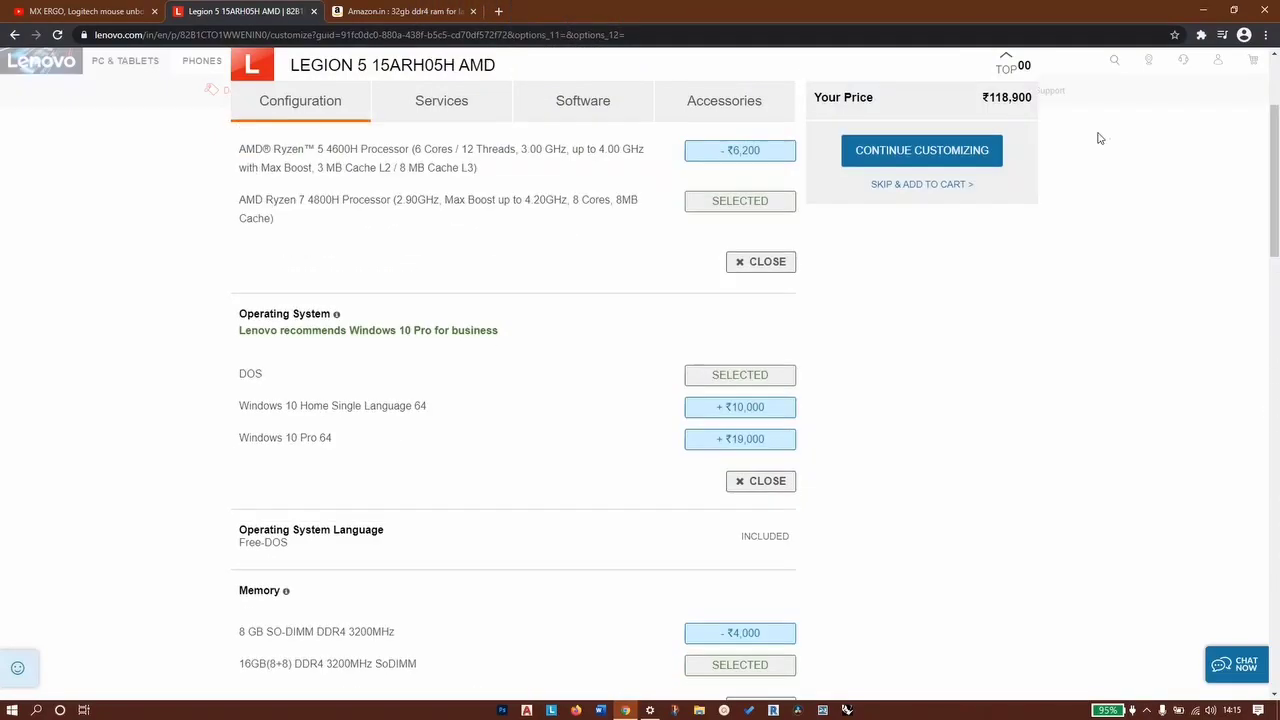
Continue to the Services step and review the one-year warranty and Smart Performance options.
left_click(866, 157)
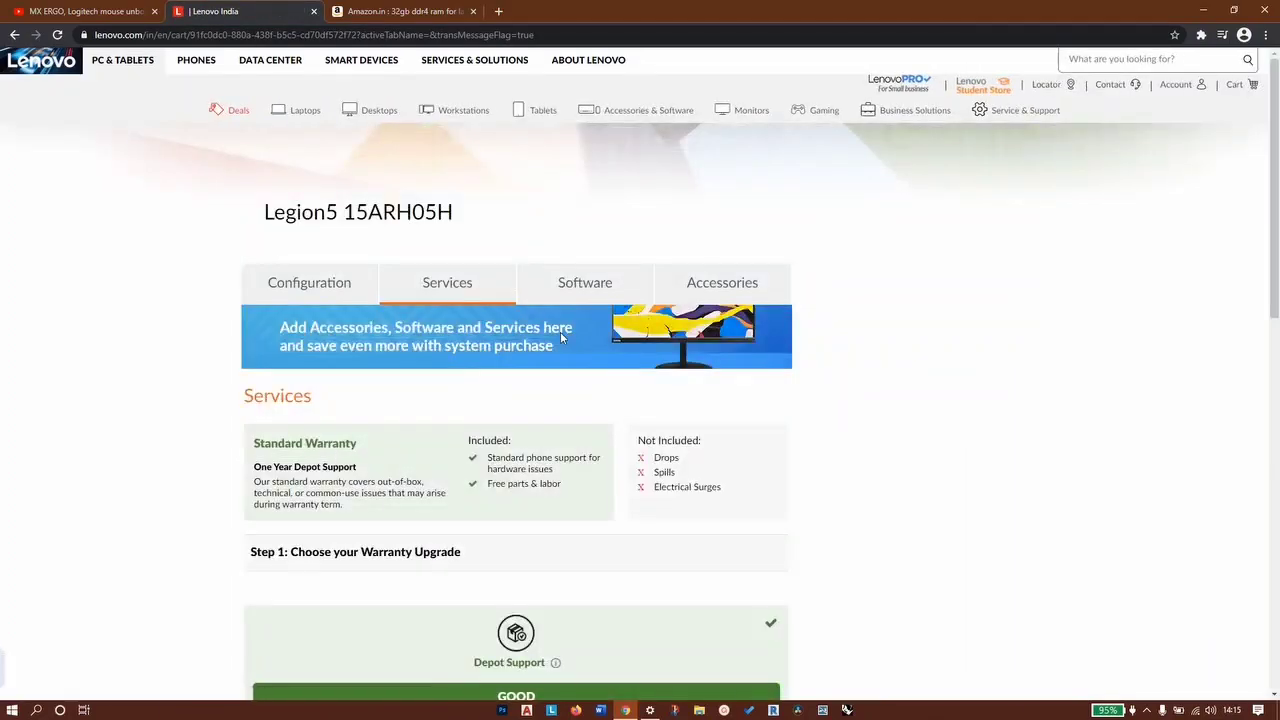
scroll(560, 331, "down", 2)
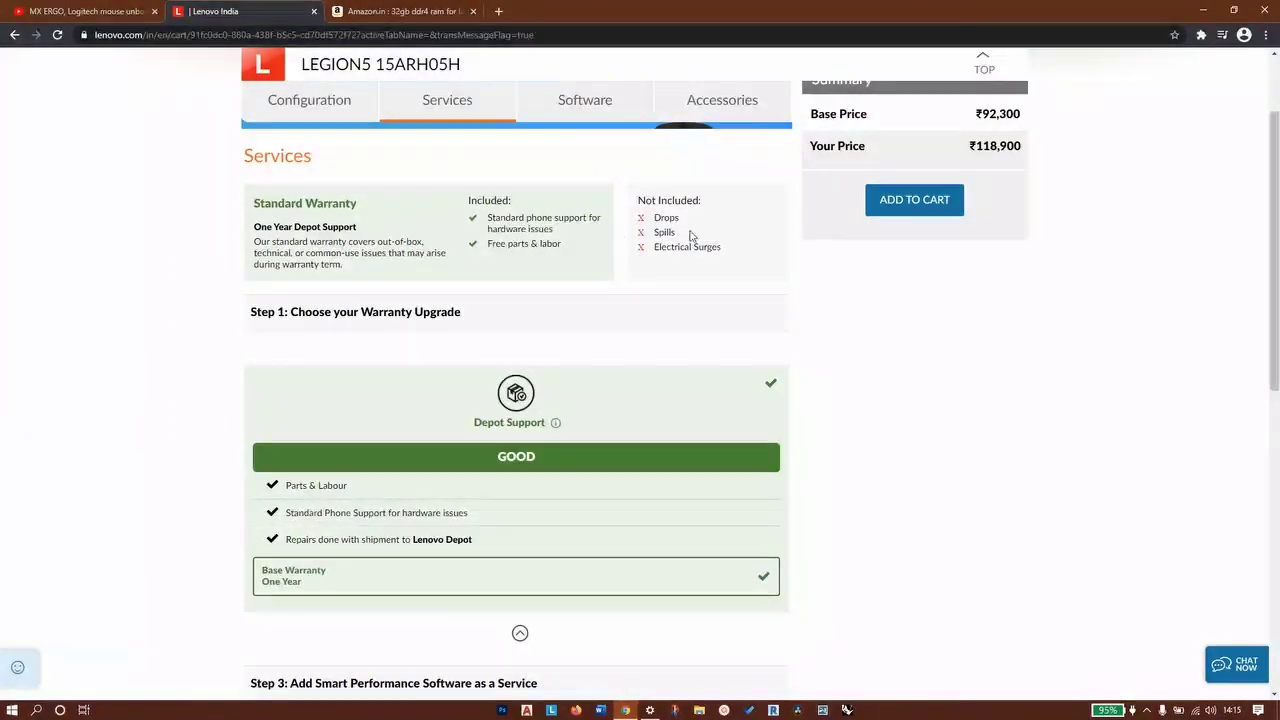
scroll(706, 258, "up", 2)
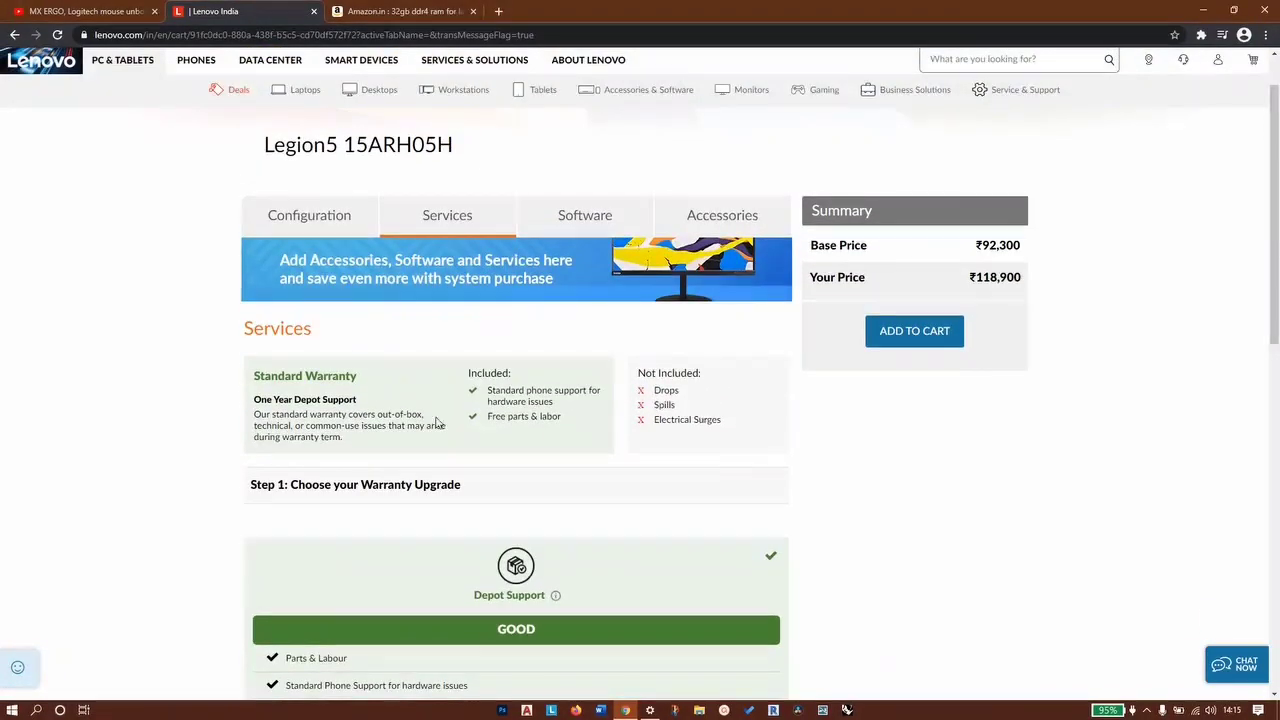
scroll(409, 463, "down", 2)
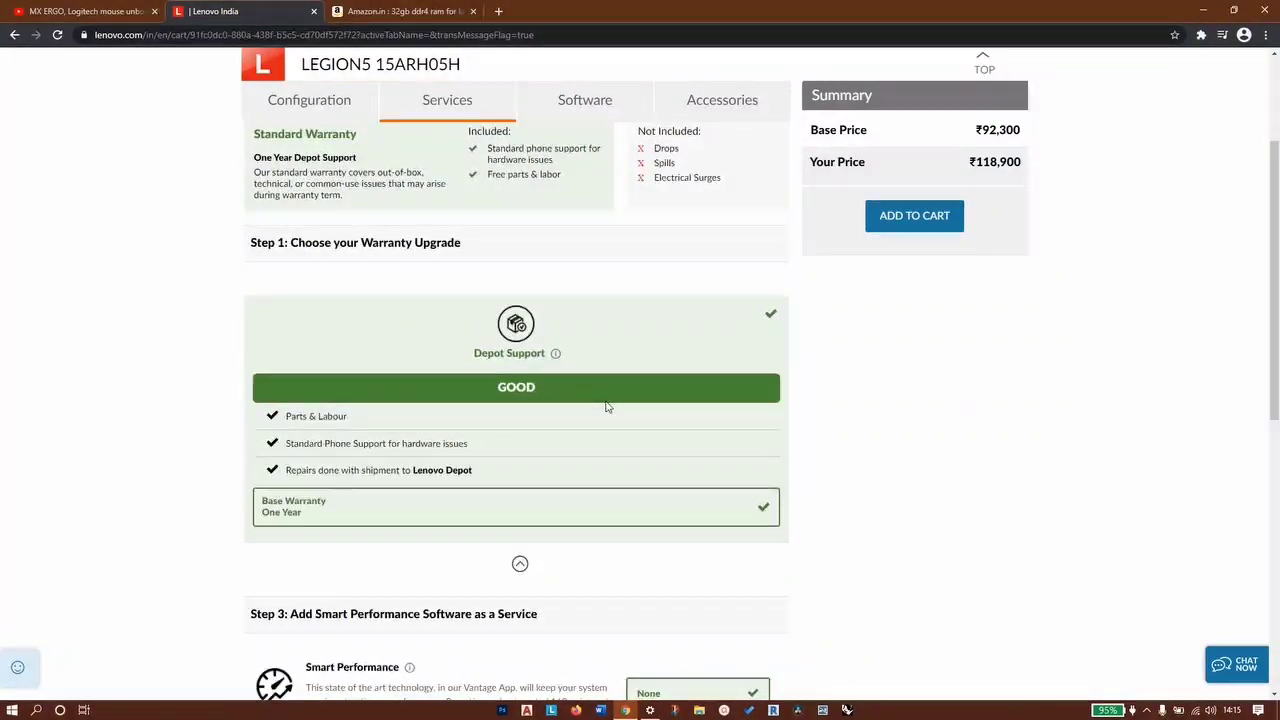
scroll(606, 409, "down", 2)
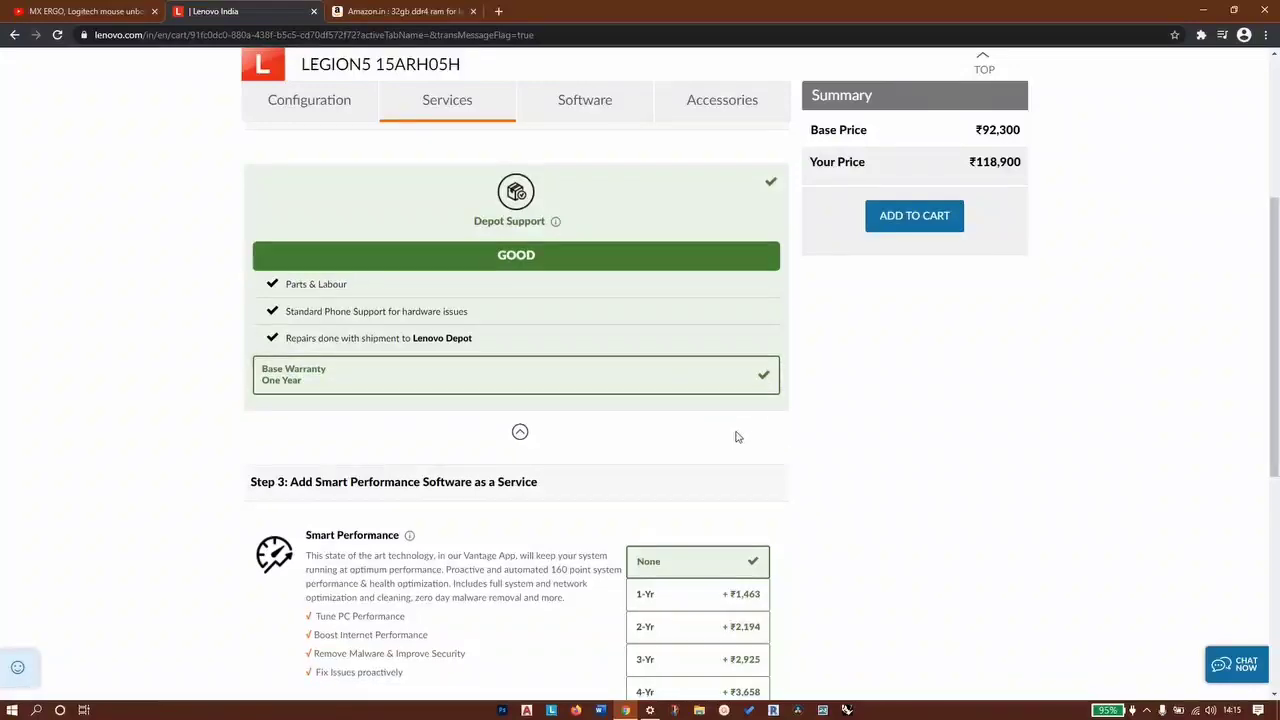
scroll(735, 432, "down", 3)
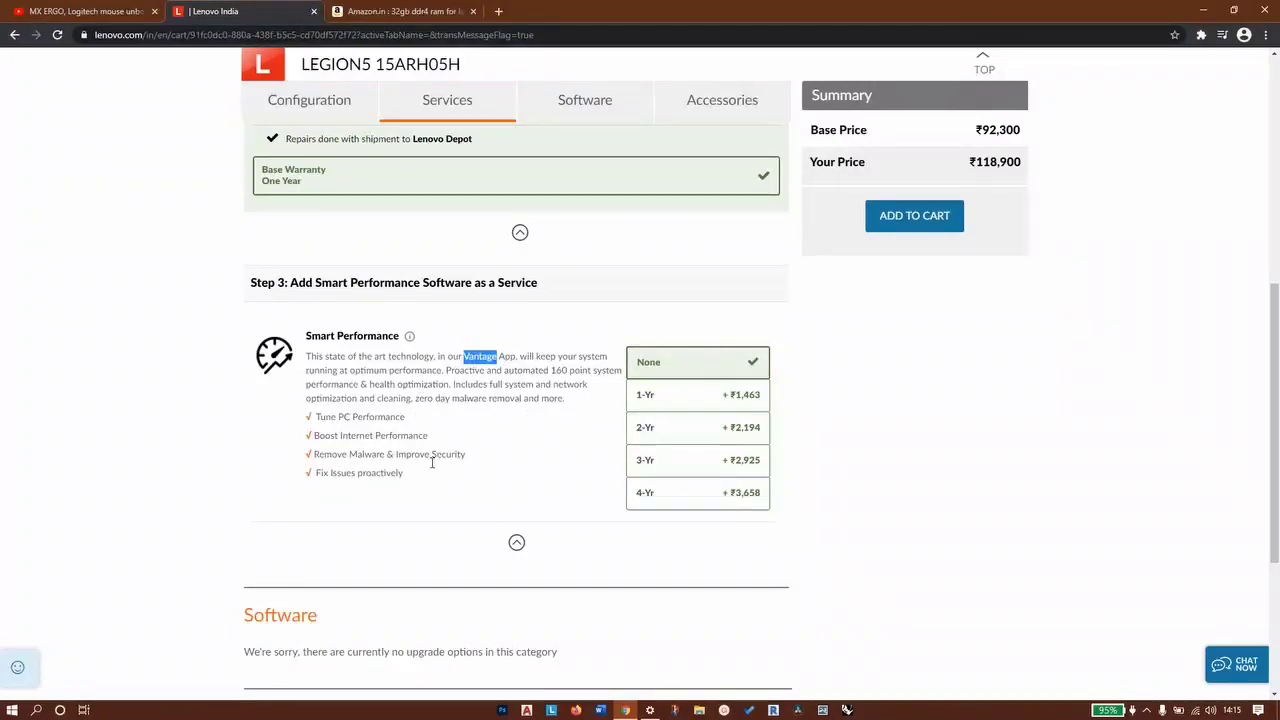
left_click_drag(414, 486, 302, 334)
left_click(540, 435)
Move on from Services and highlight the ₹118,900 total price.
scroll(516, 409, "down", 3)
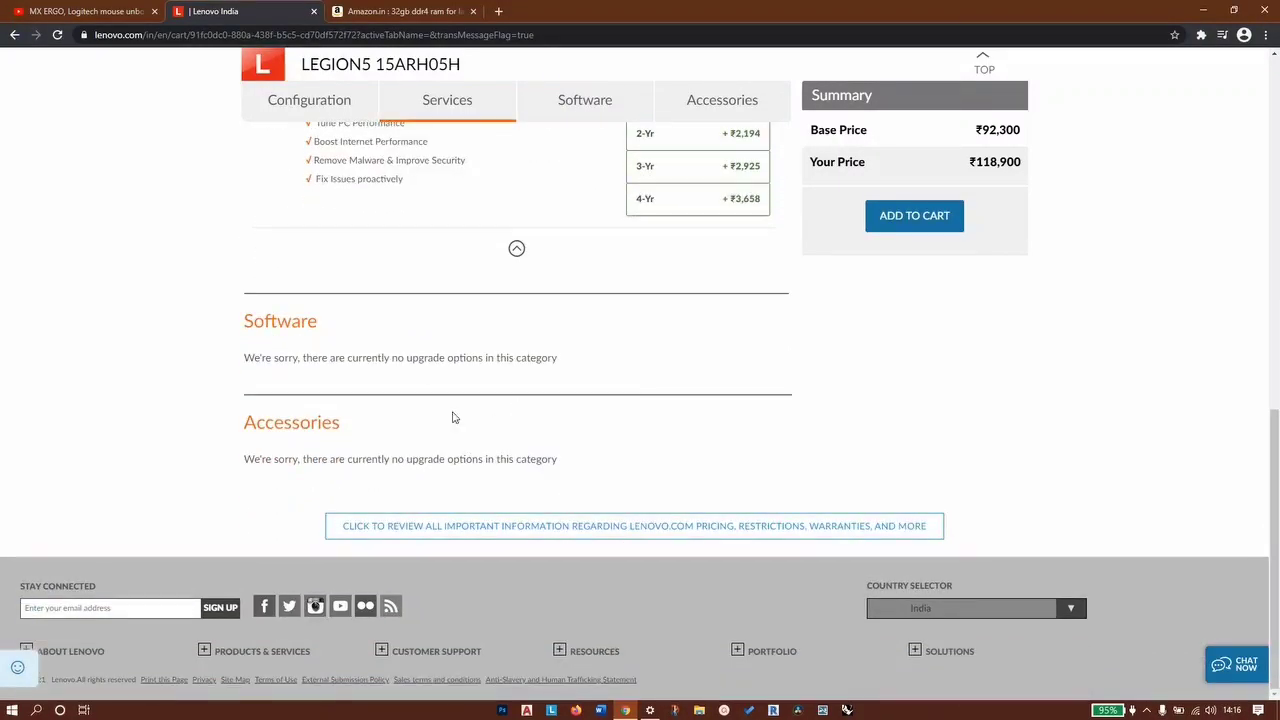
scroll(577, 423, "up", 8)
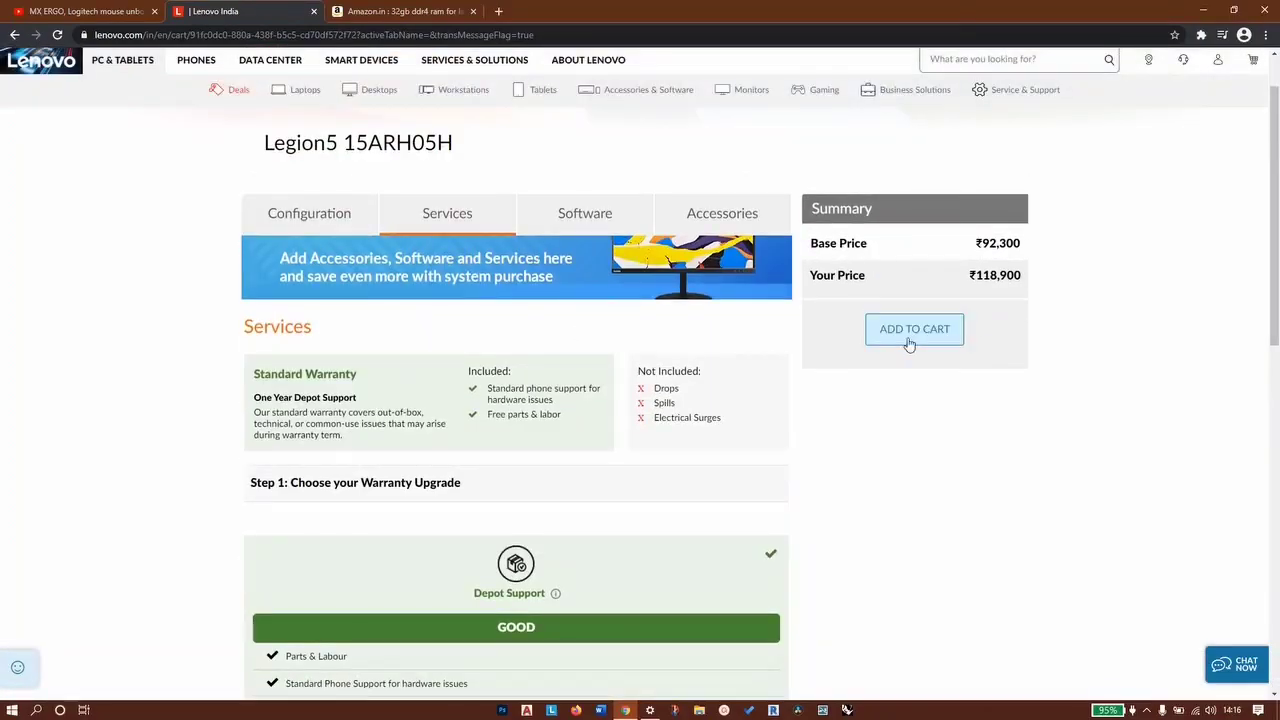
left_click(908, 340)
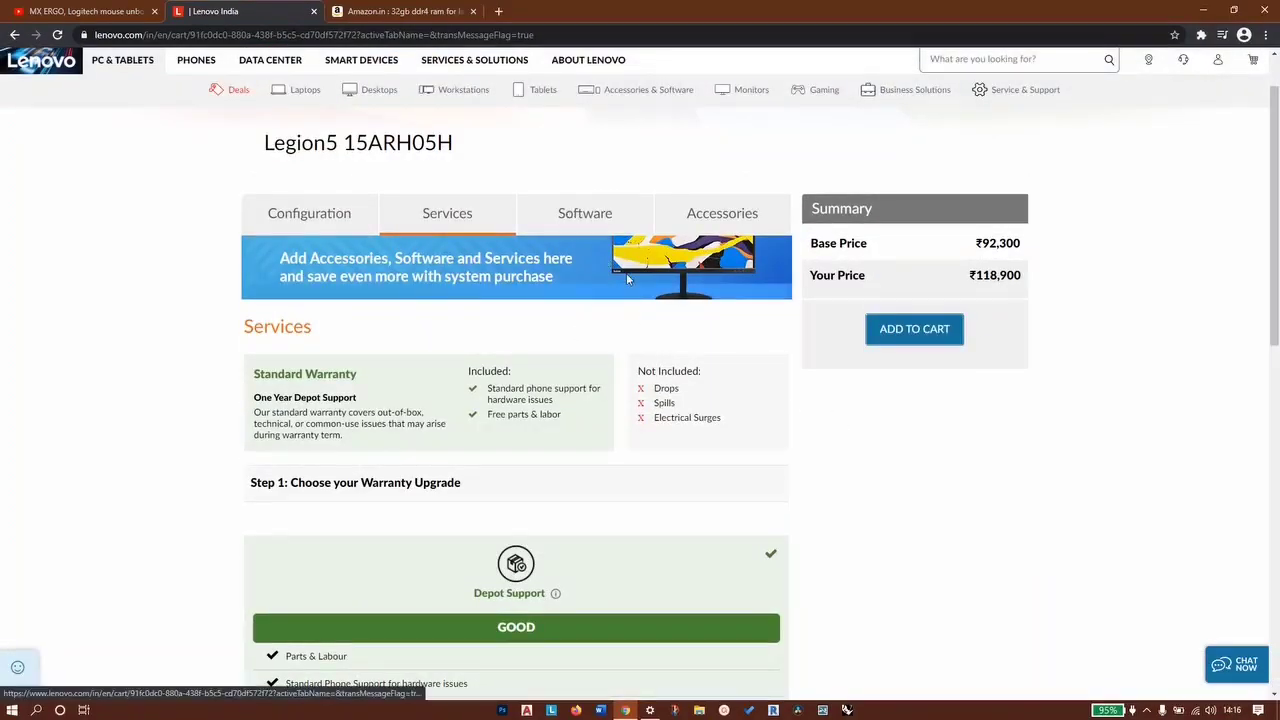
scroll(634, 283, "down", 10)
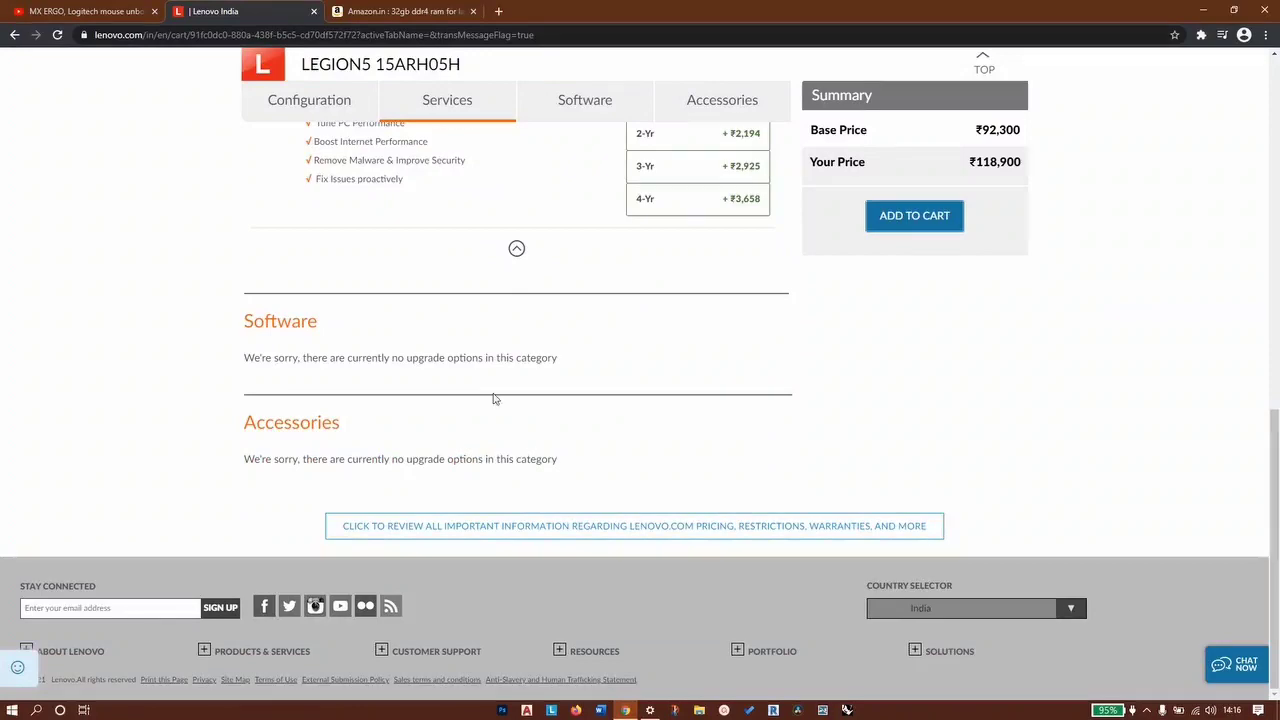
scroll(985, 236, "up", 1)
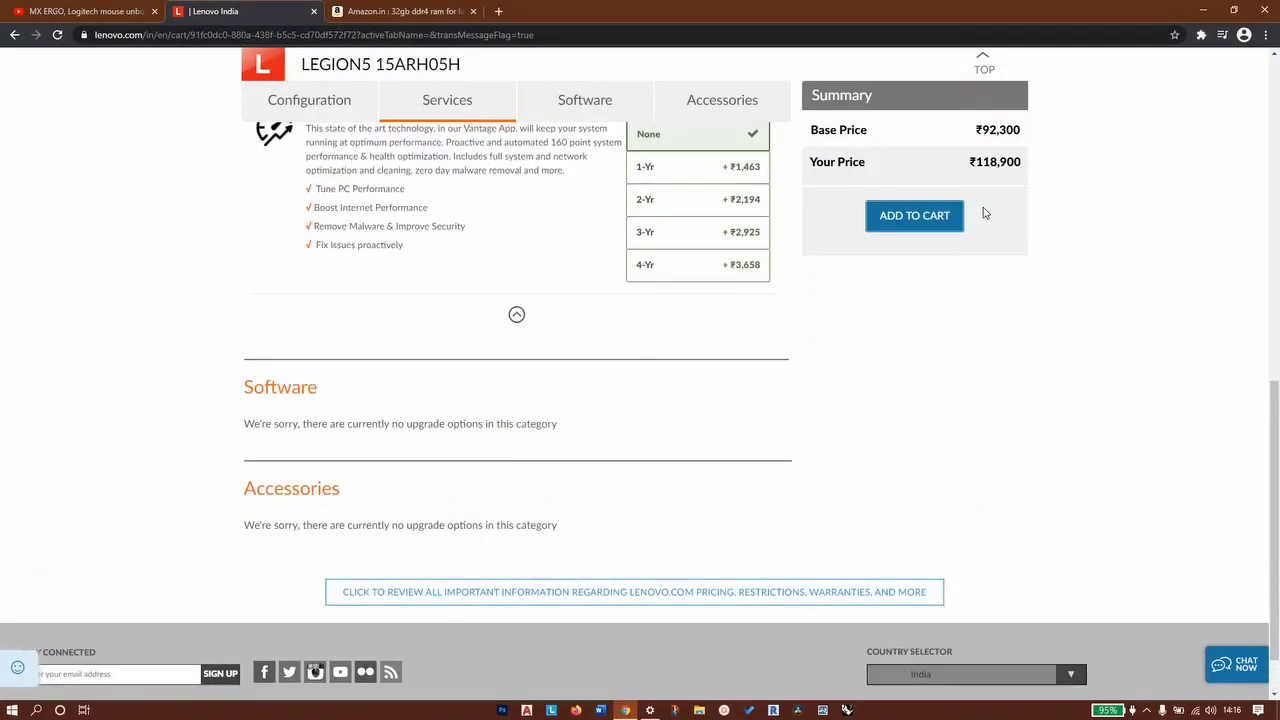
left_click_drag(969, 164, 1027, 170)
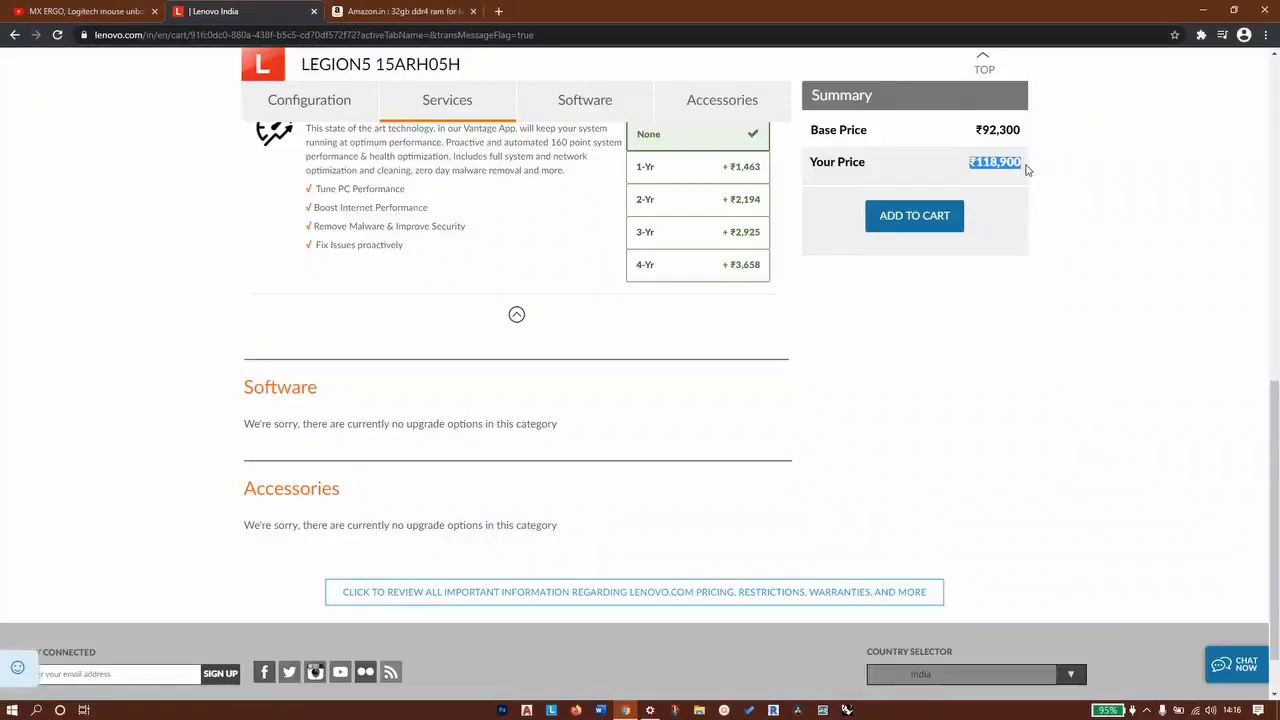
scroll(597, 346, "up", 10)
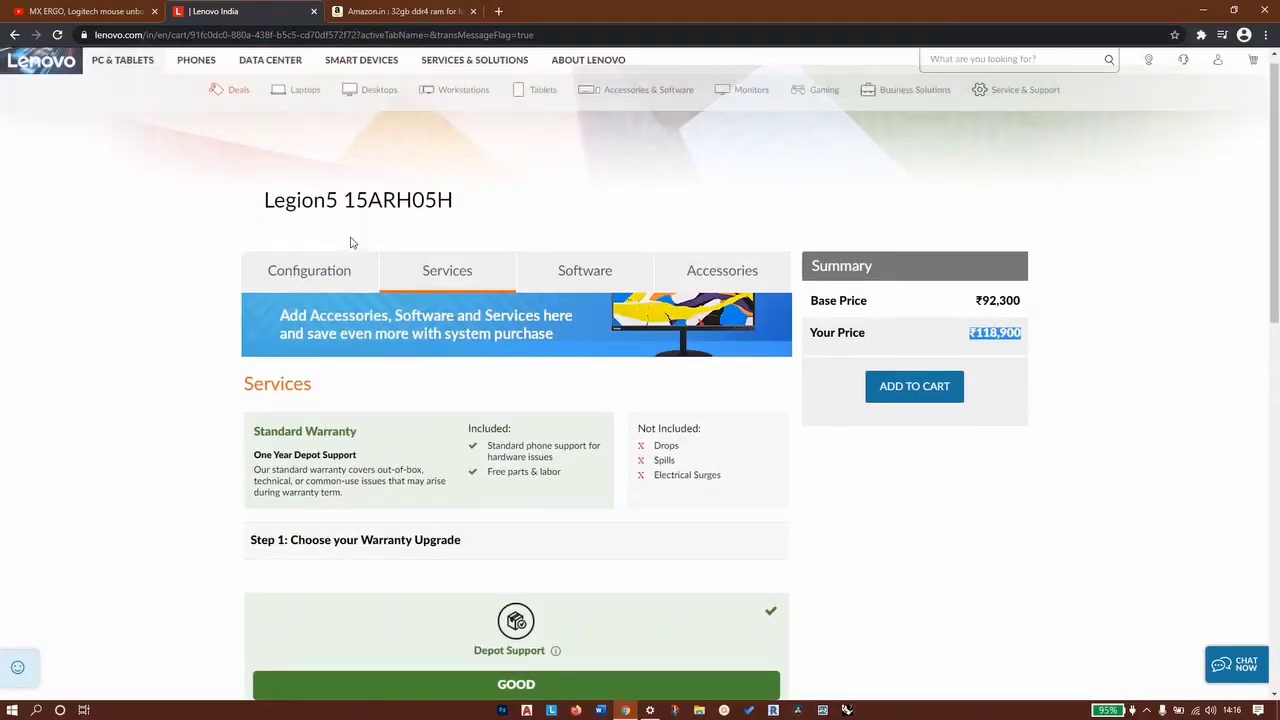
Reopen Configuration and recheck the 16GB (8+8) DDR4 memory and 512GB M.2 2280 SSD.
left_click(286, 274)
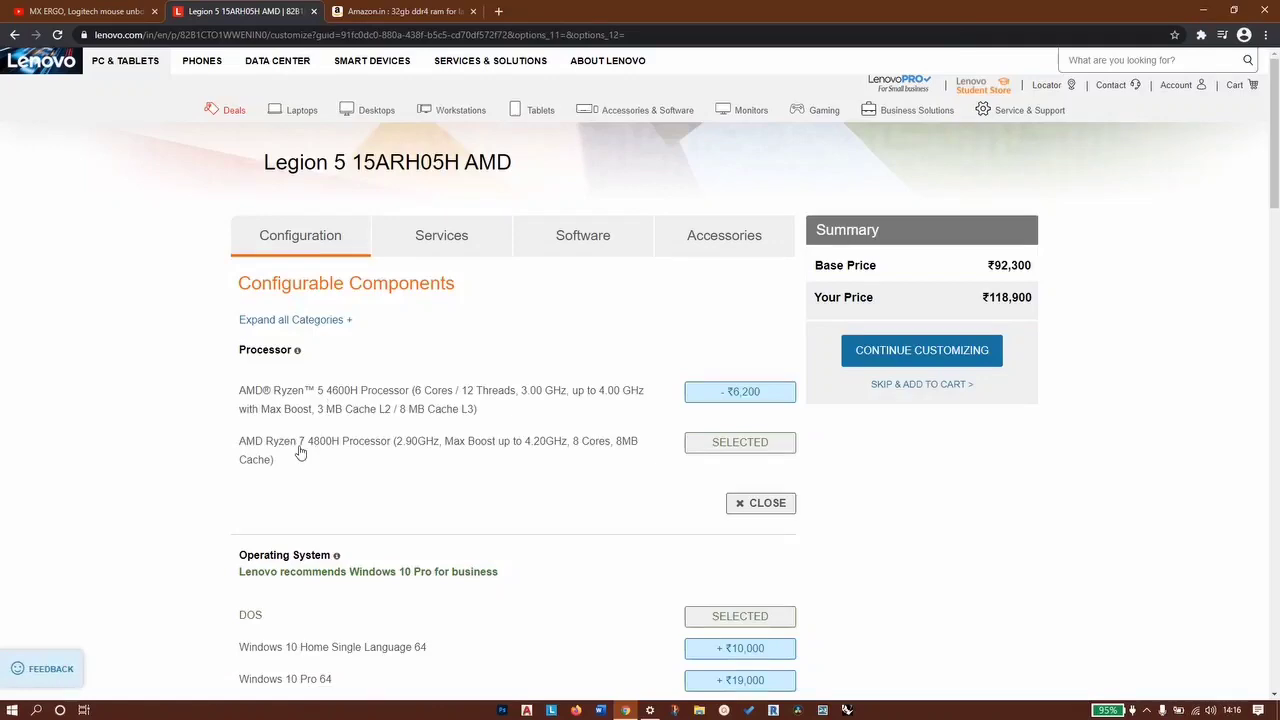
scroll(418, 445, "down", 2)
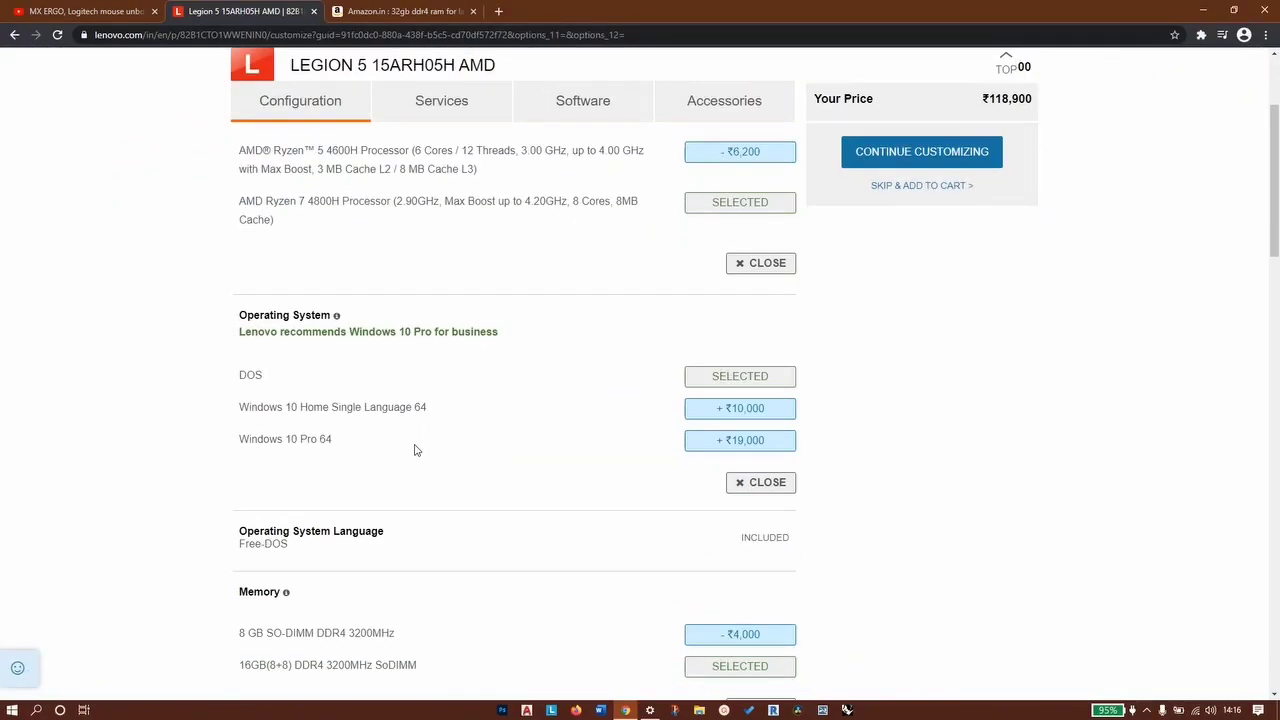
scroll(183, 294, "down", 2)
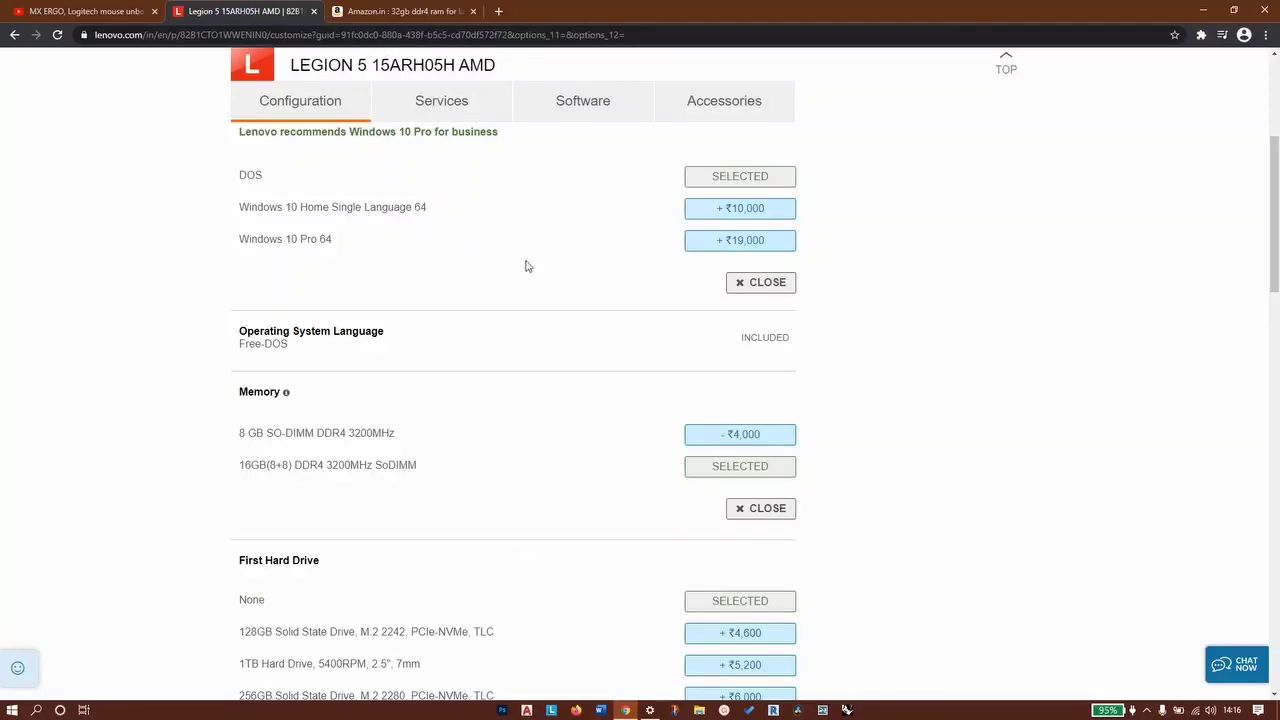
scroll(529, 336, "down", 1)
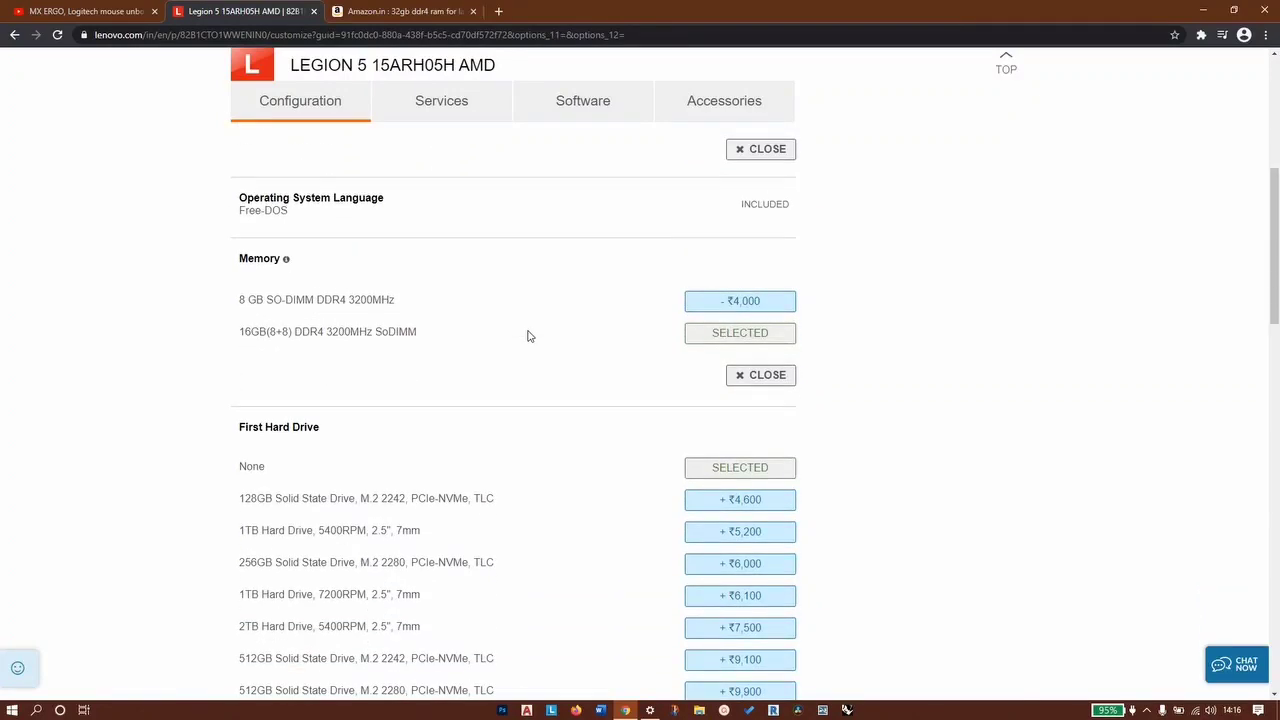
scroll(529, 336, "up", 1)
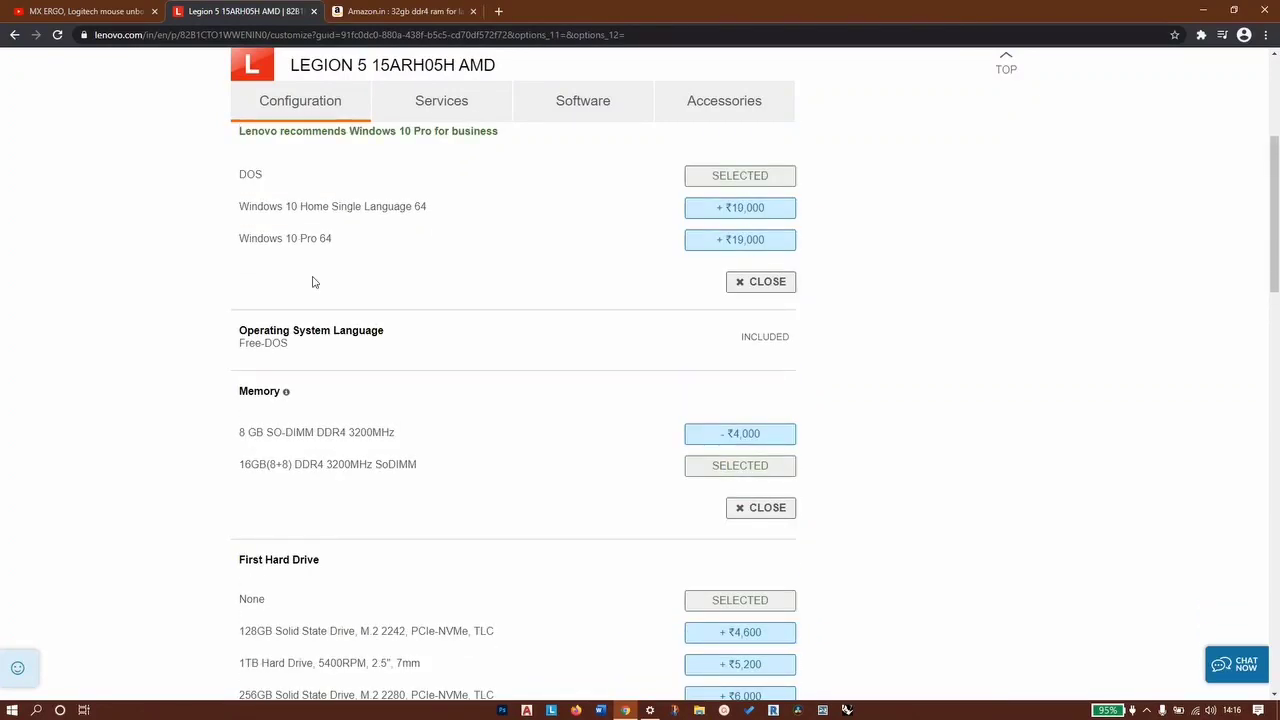
scroll(370, 305, "down", 2)
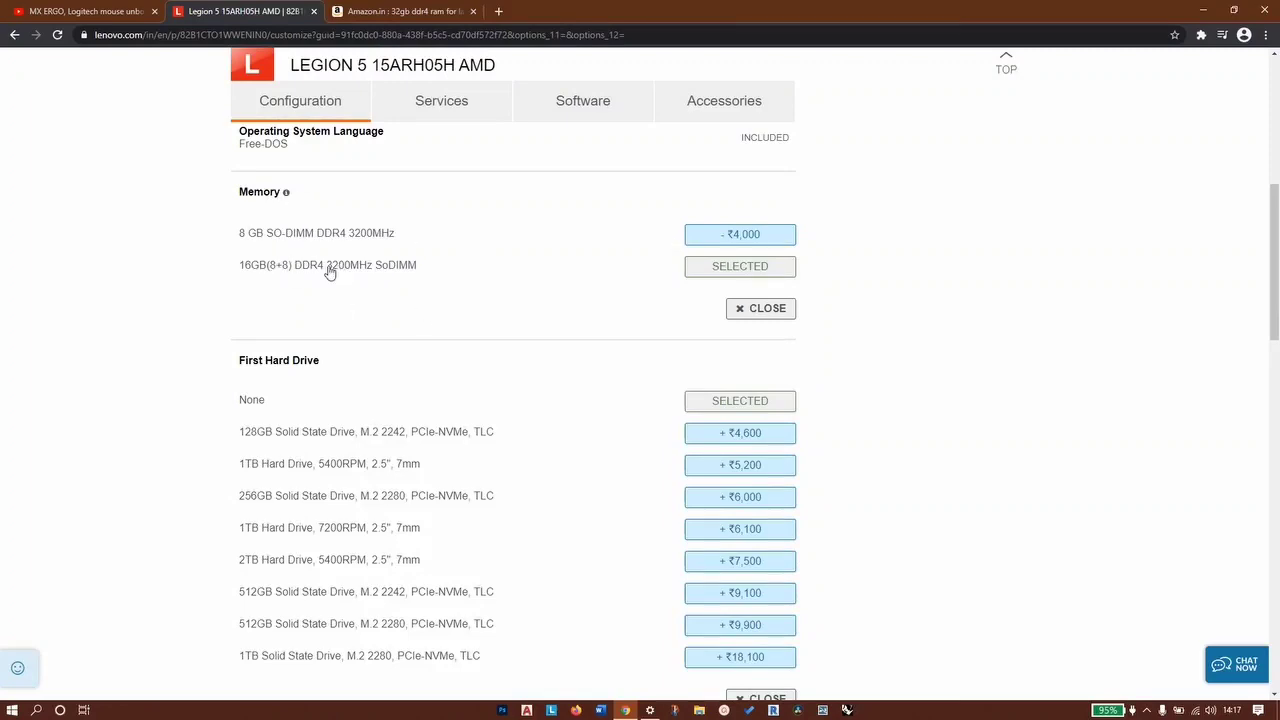
scroll(423, 309, "down", 5)
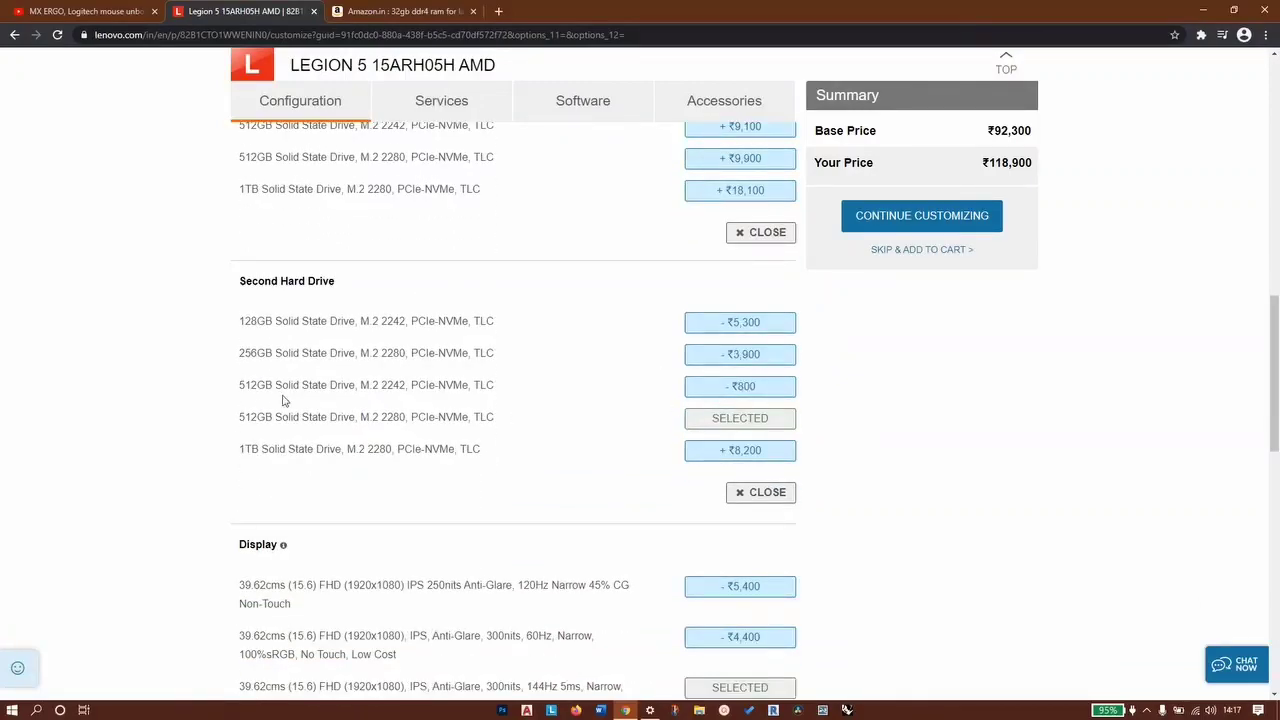
scroll(295, 393, "down", 3)
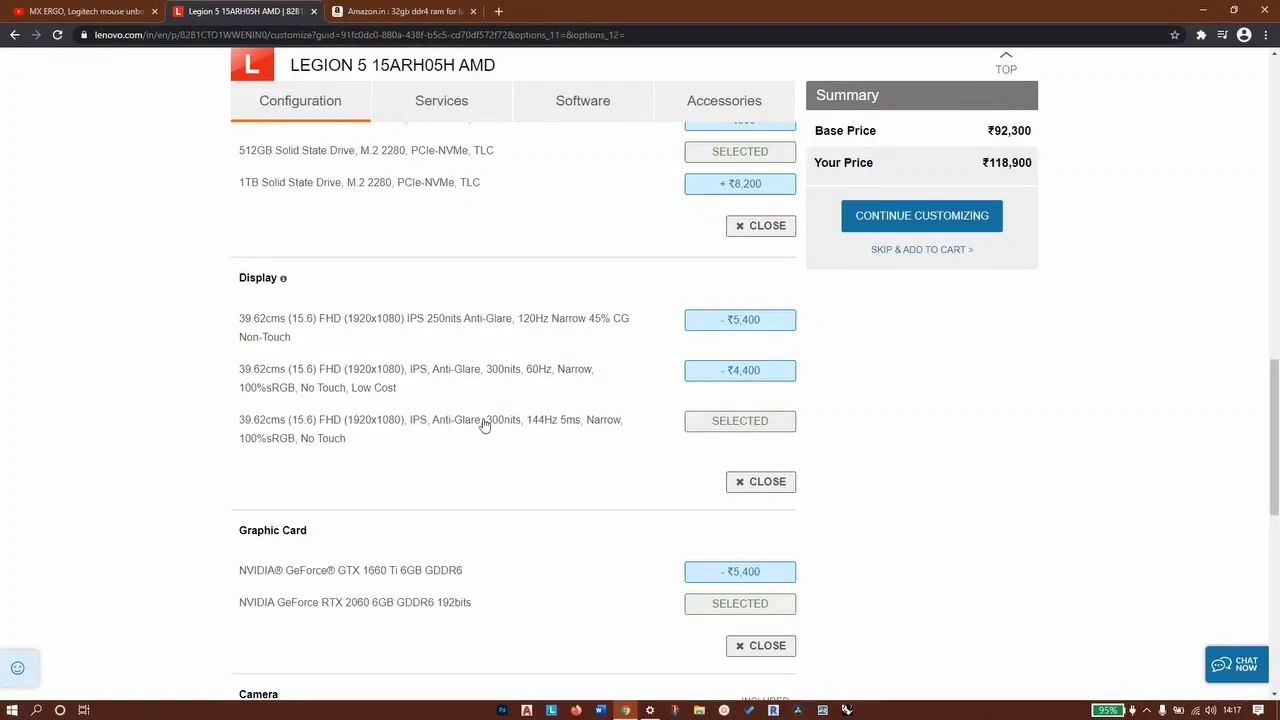
scroll(418, 410, "down", 2)
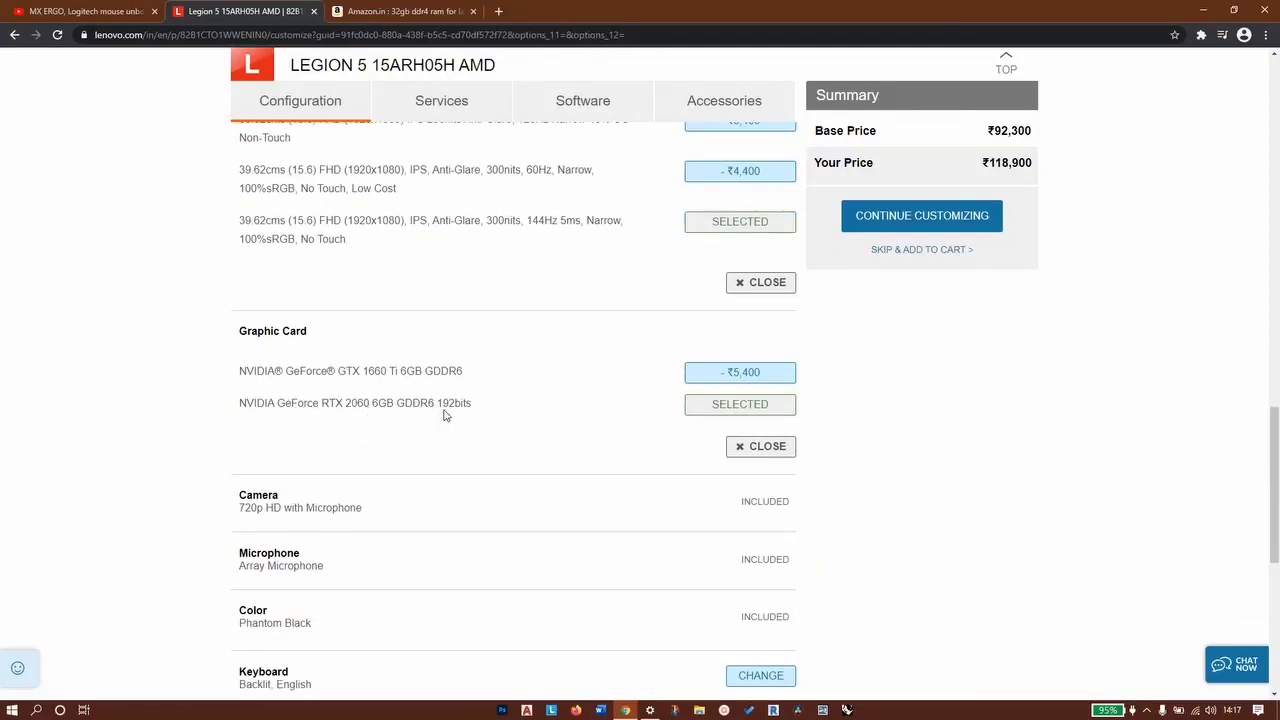
scroll(536, 406, "down", 2)
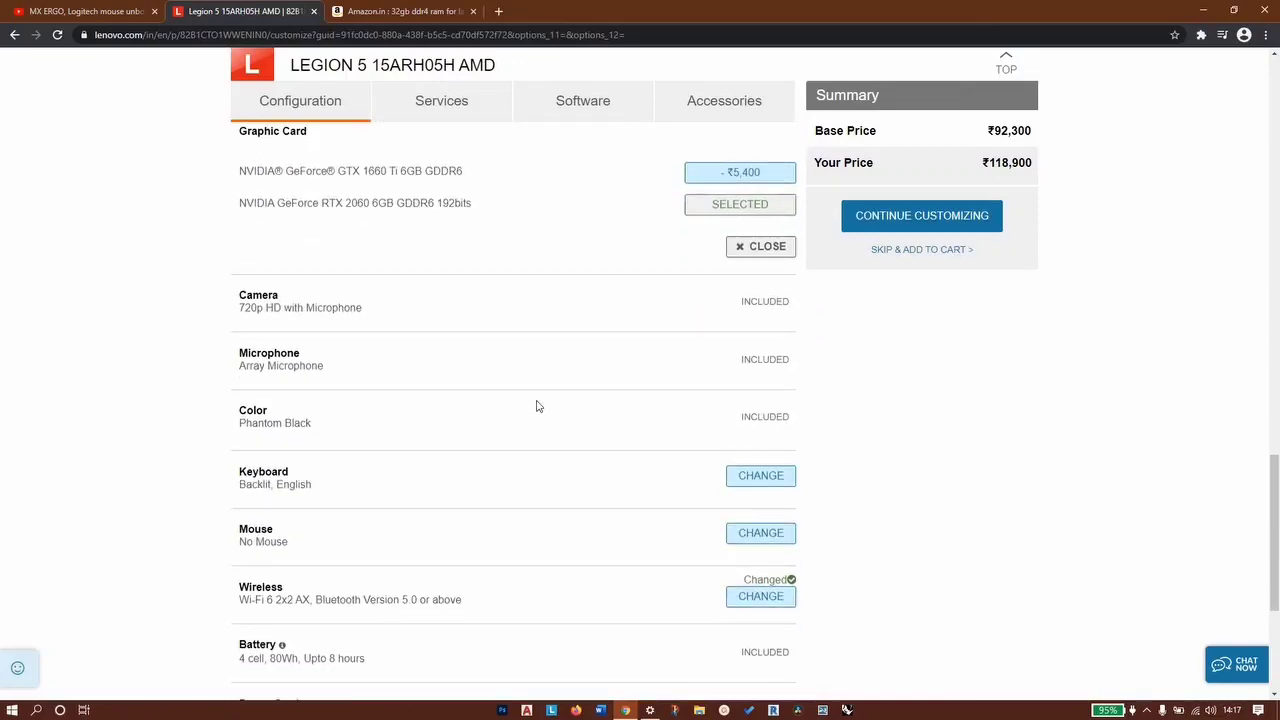
scroll(536, 406, "down", 2)
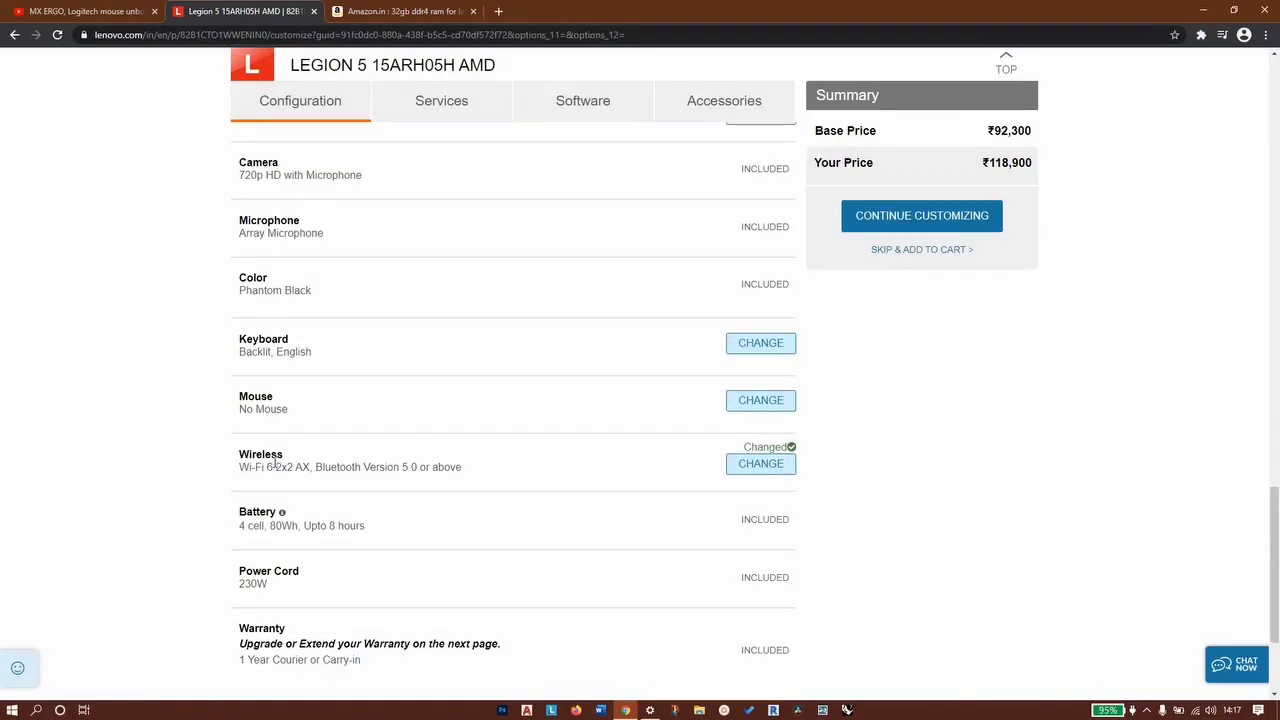
scroll(275, 462, "down", 2)
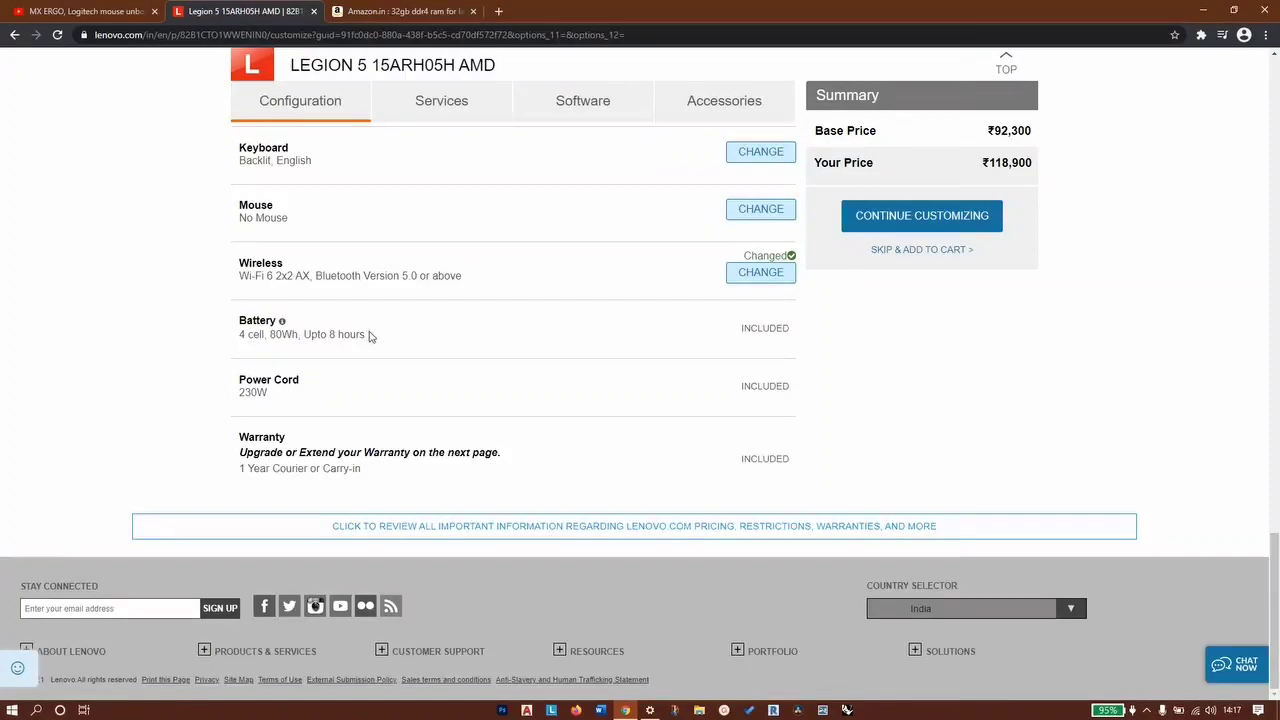
left_click_drag(366, 335, 240, 347)
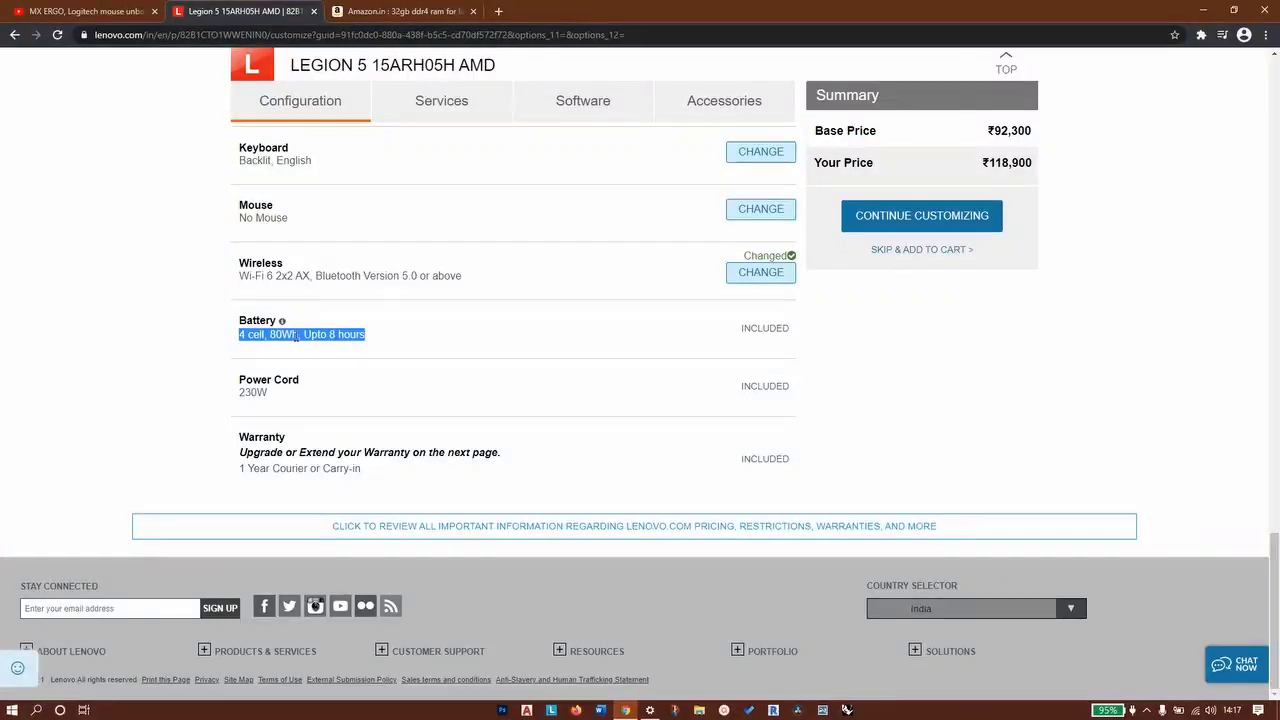
left_click_drag(299, 335, 326, 335)
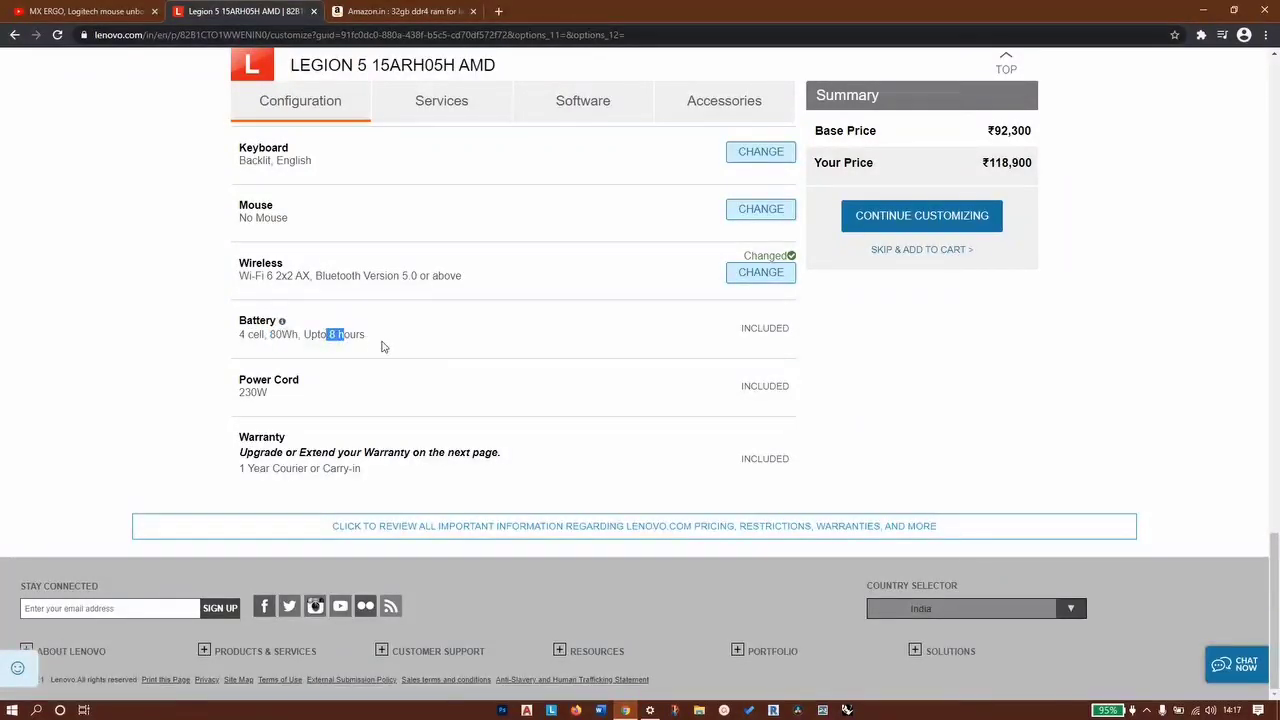
scroll(381, 347, "up", 12)
scroll(381, 347, "up", 10)
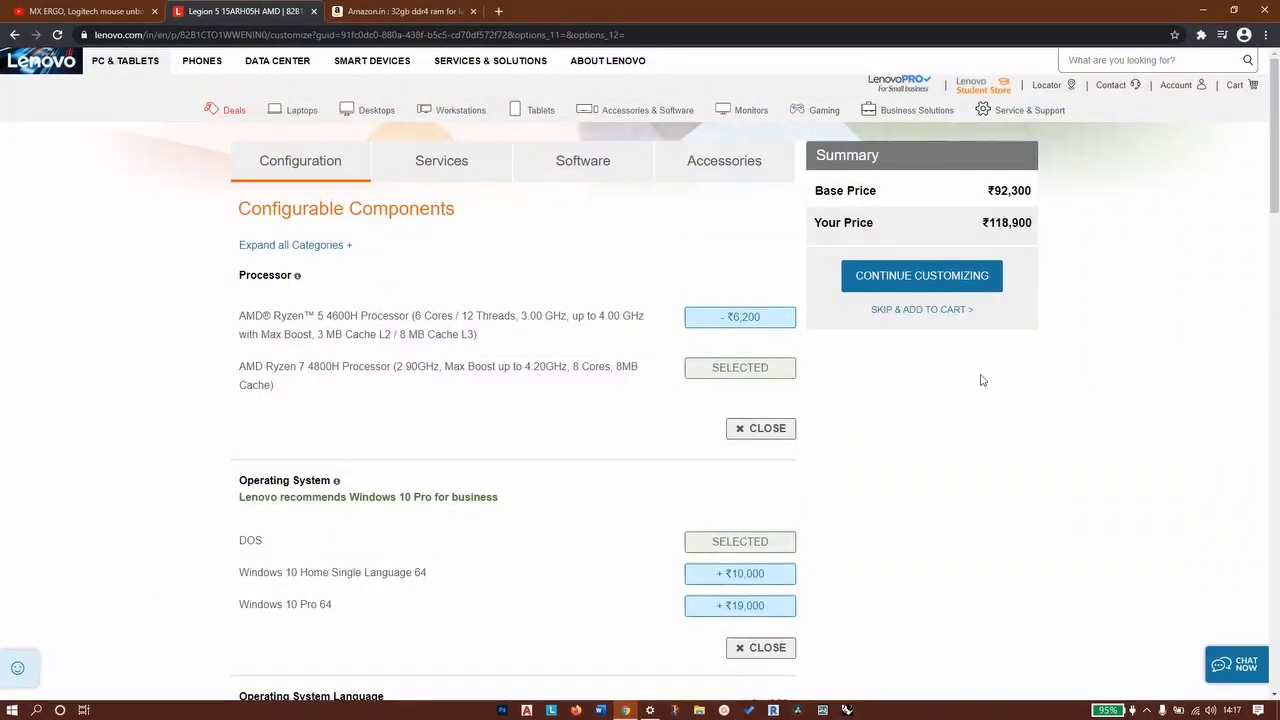
Select the ₹118,900 Your Price total in the Summary box.
scroll(598, 430, "down", 1)
scroll(597, 430, "down", 3)
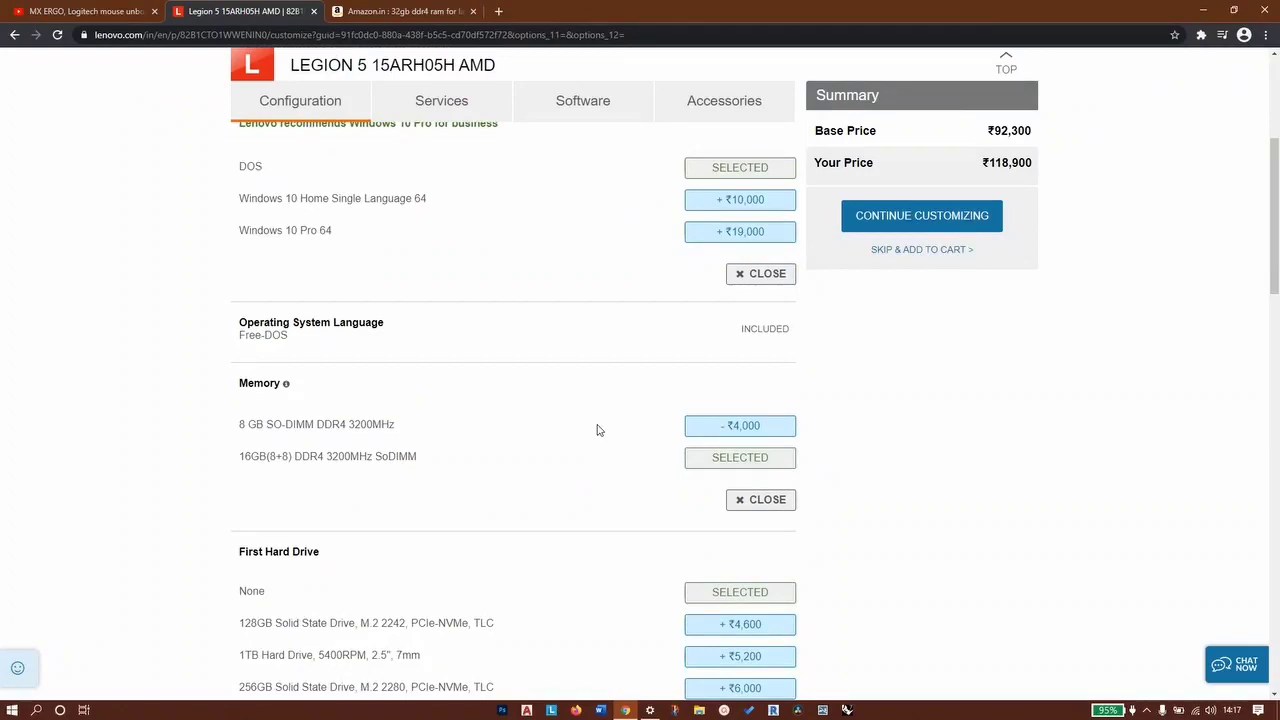
scroll(597, 430, "up", 4)
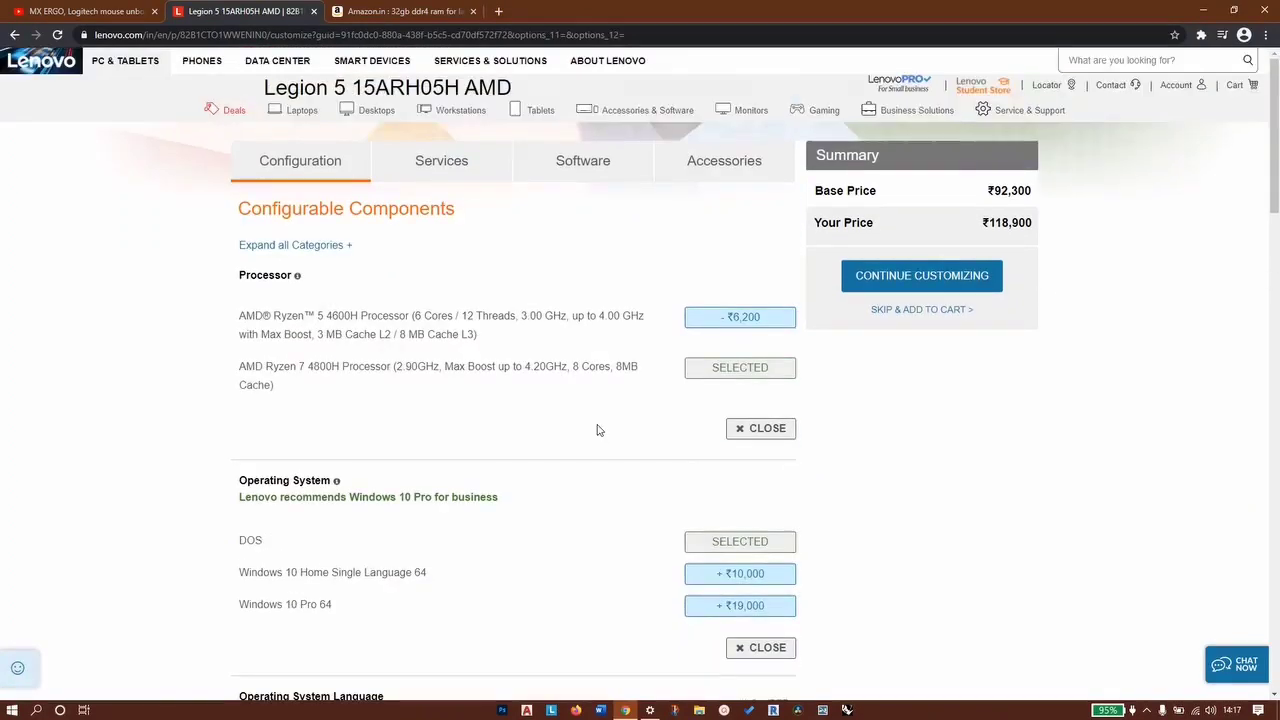
double_click(990, 224)
left_click(942, 380)
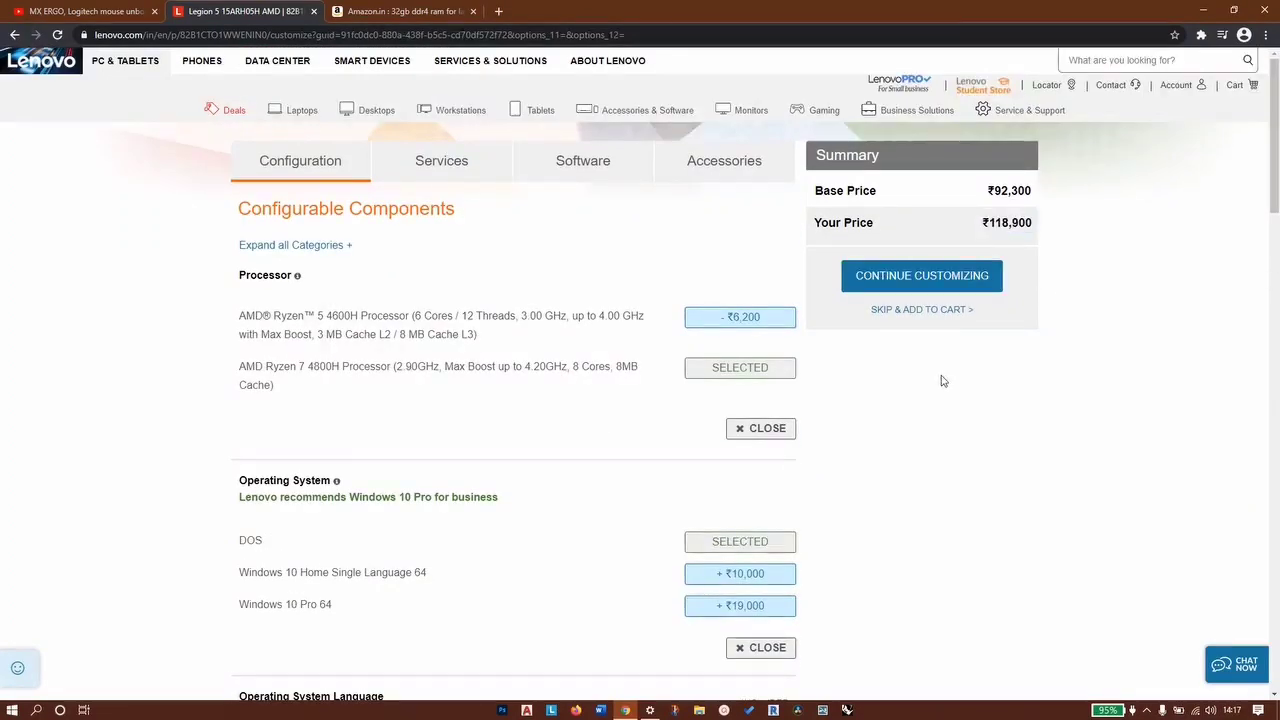
left_click_drag(978, 224, 947, 330)
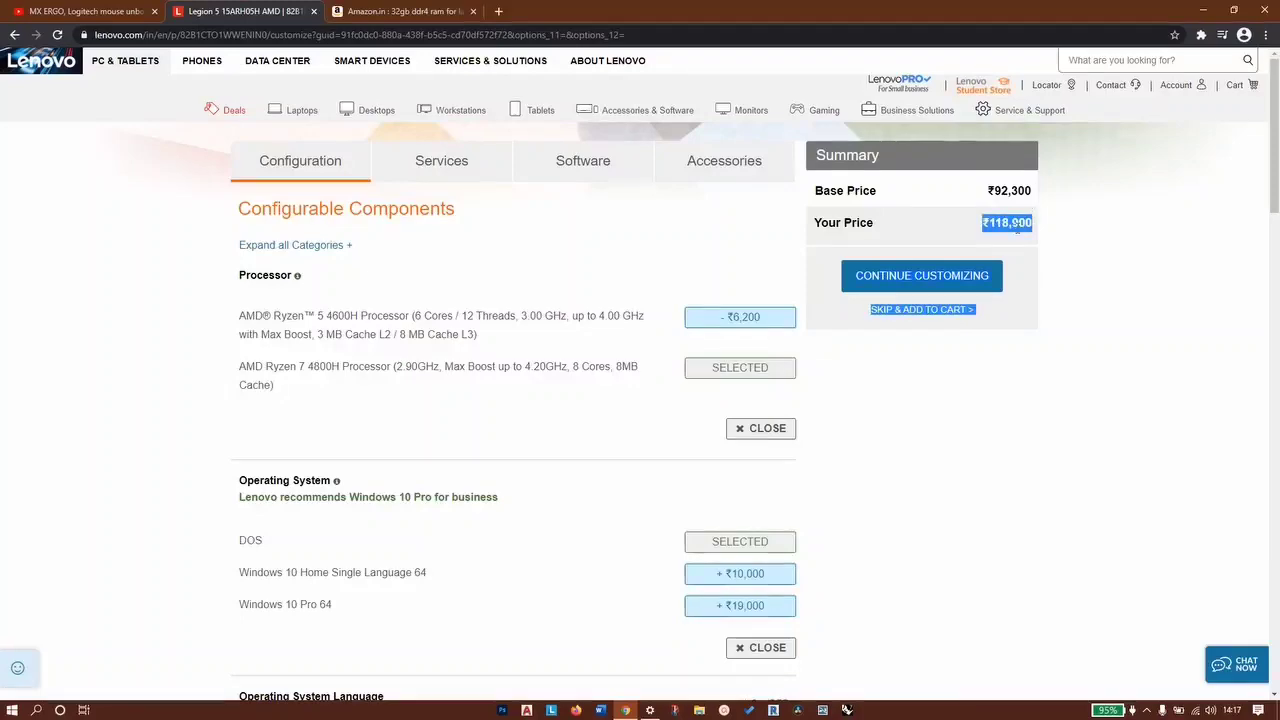
left_click(940, 357)
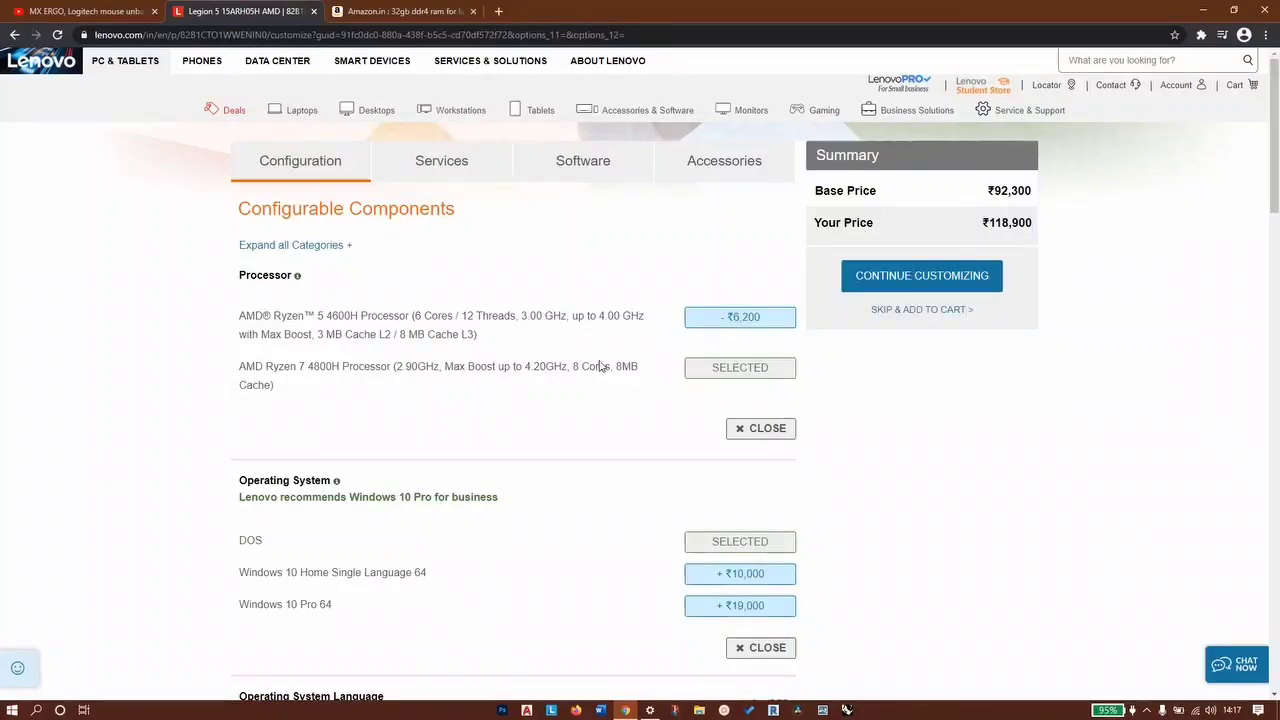
Re-highlight the ₹118,900 price, then open a new blank tab beside Amazon.in.
scroll(550, 388, "down", 3)
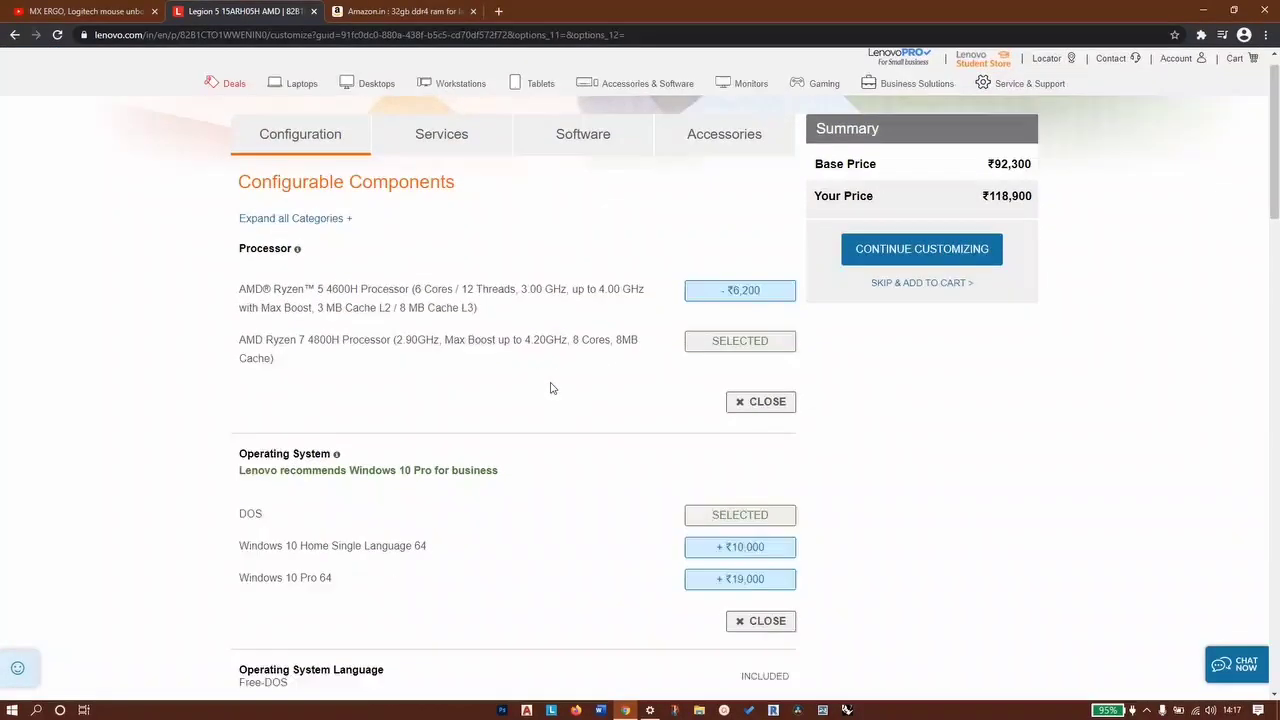
scroll(926, 220, "up", 3)
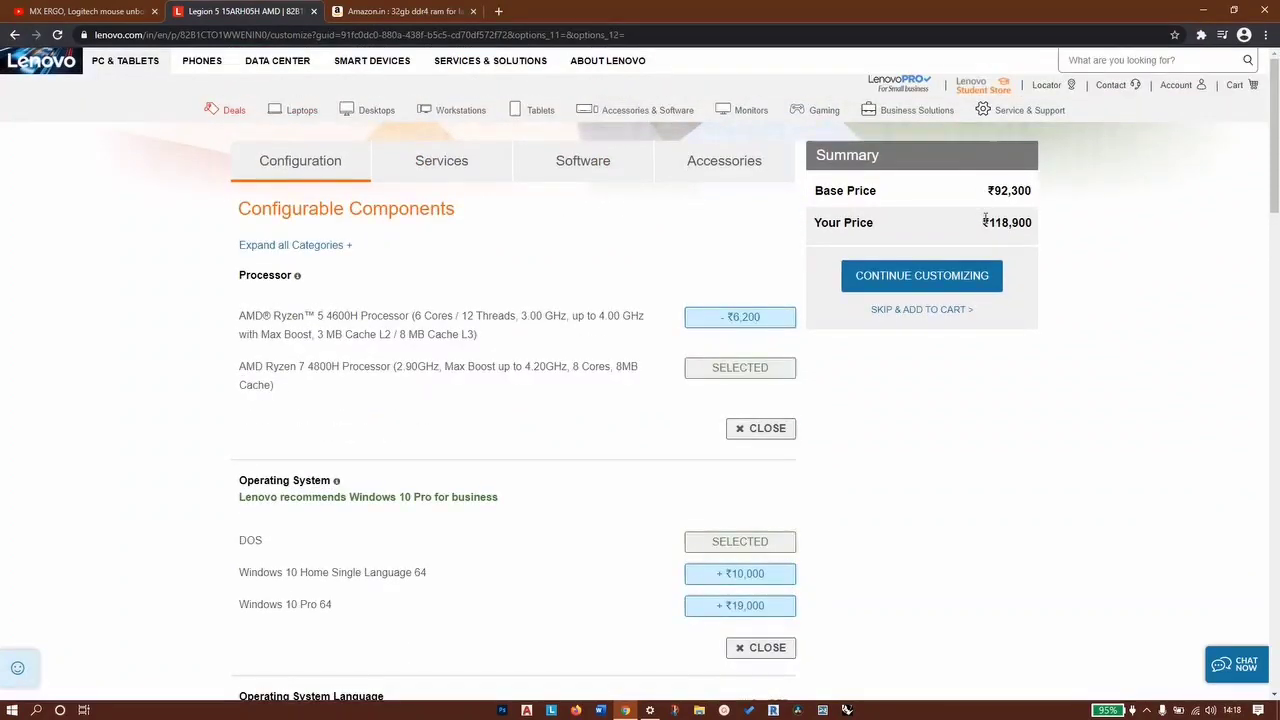
left_click_drag(983, 228, 1038, 218)
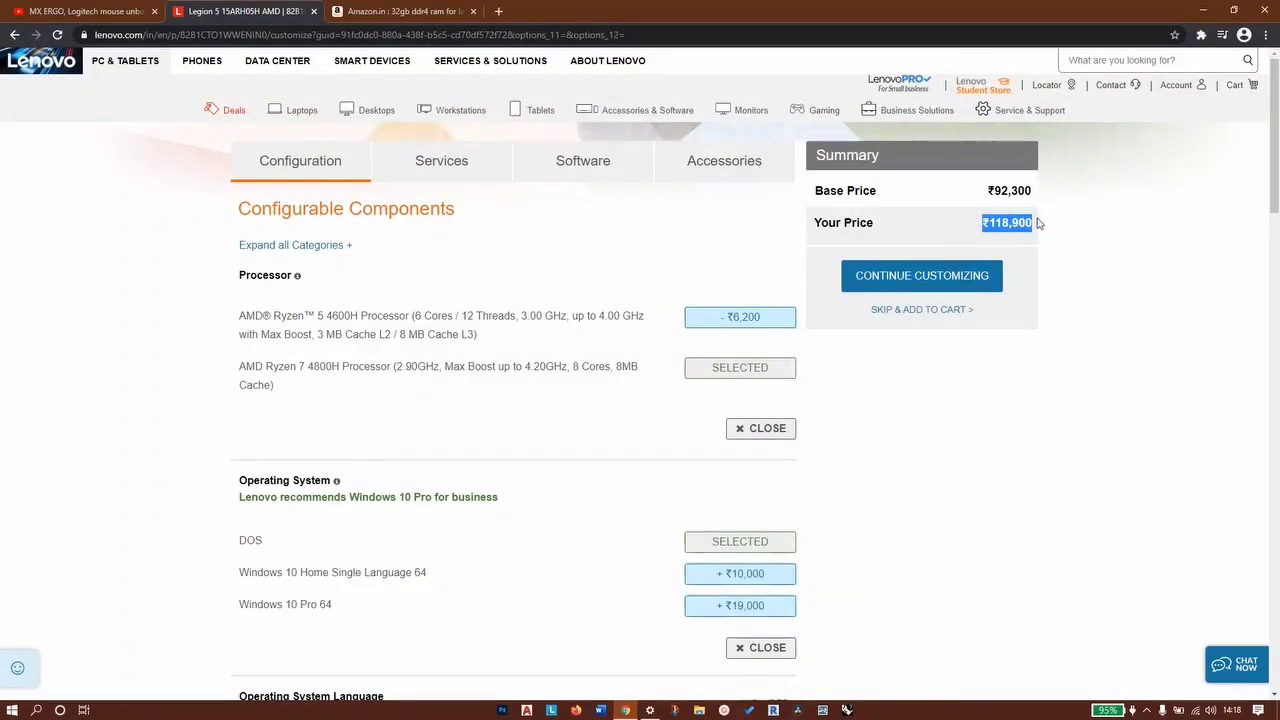
scroll(368, 418, "down", 4)
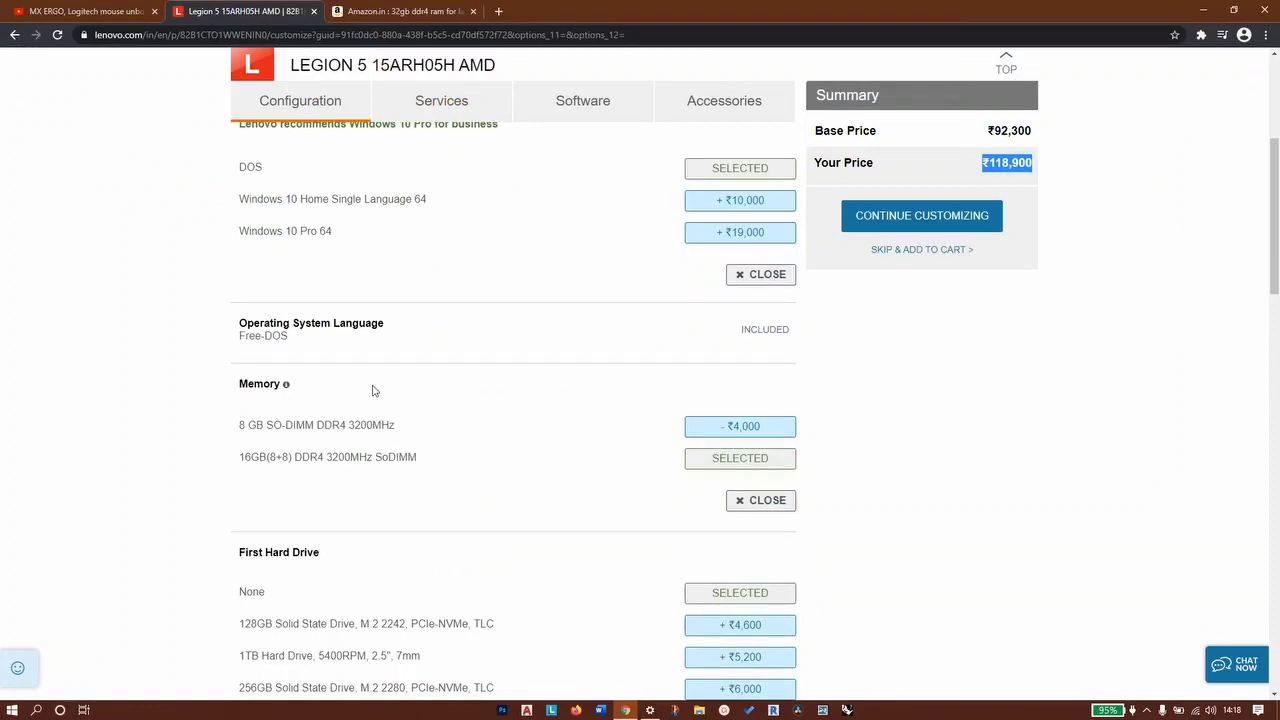
scroll(372, 390, "up", 4)
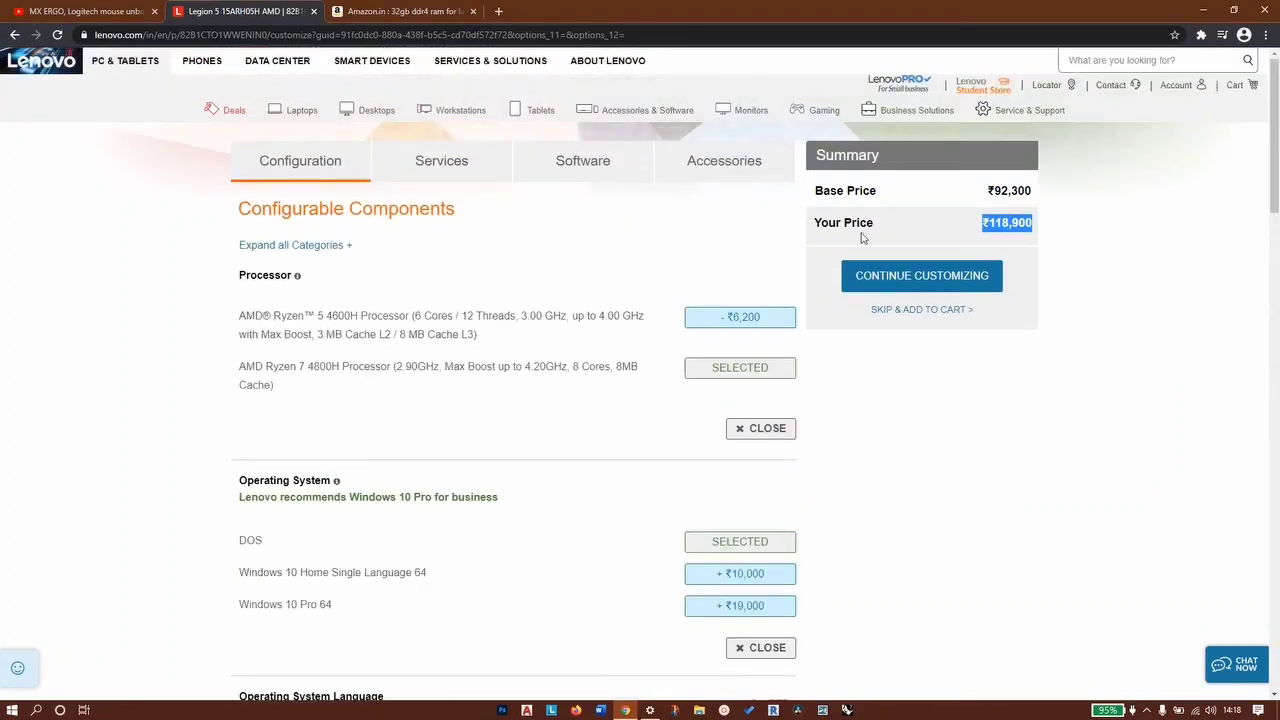
left_click(986, 225)
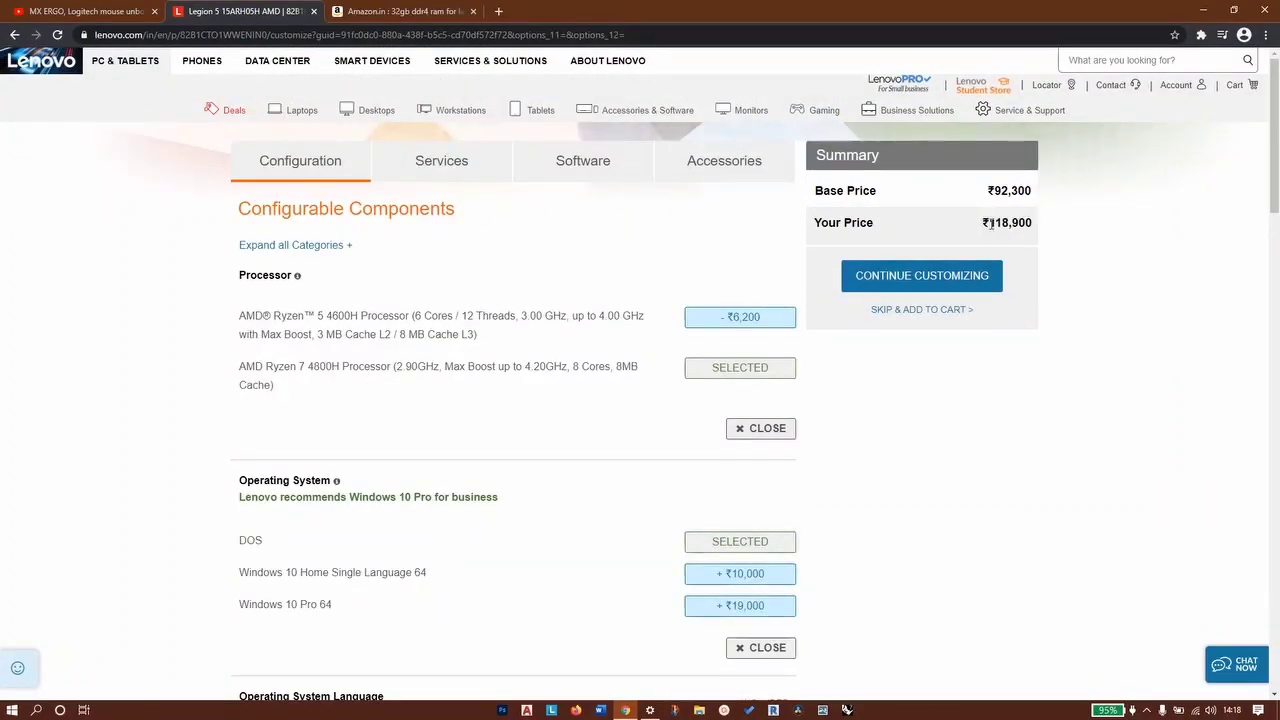
left_click_drag(988, 225, 1037, 223)
left_click(445, 18)
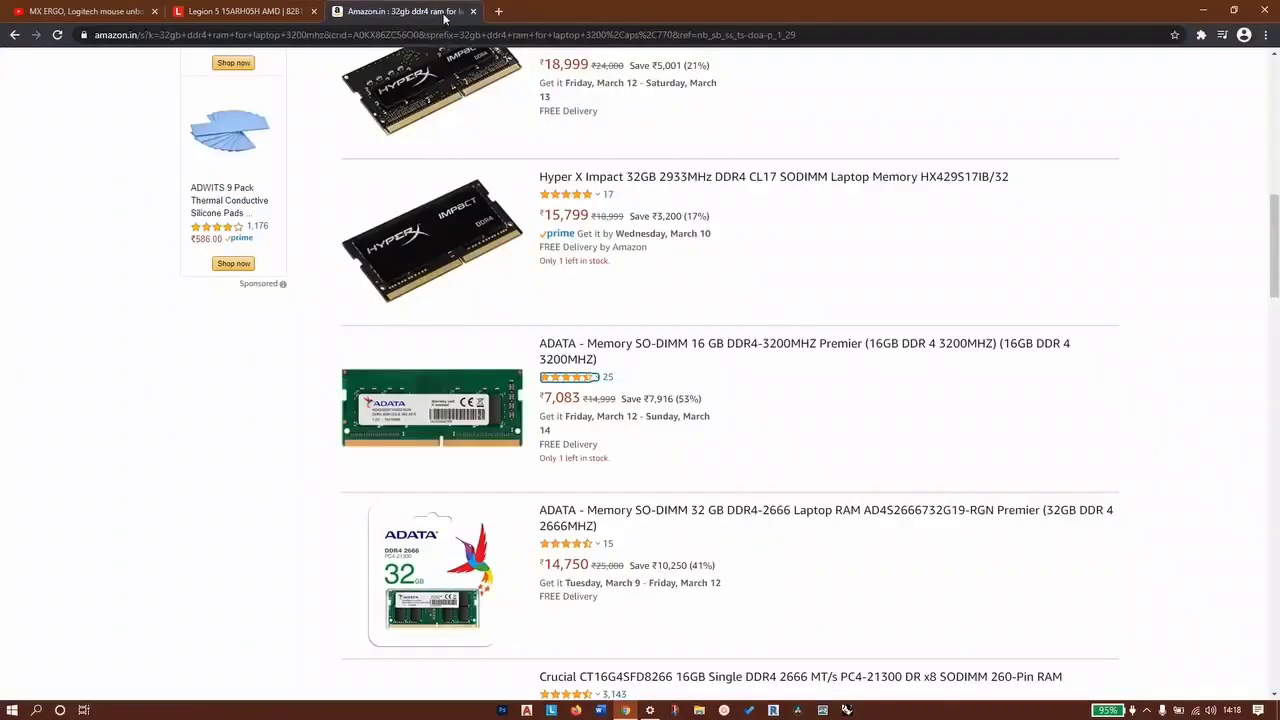
left_click(498, 11)
Search Google for 'amazon us' and go to the Amazon.com website.
left_click(484, 40)
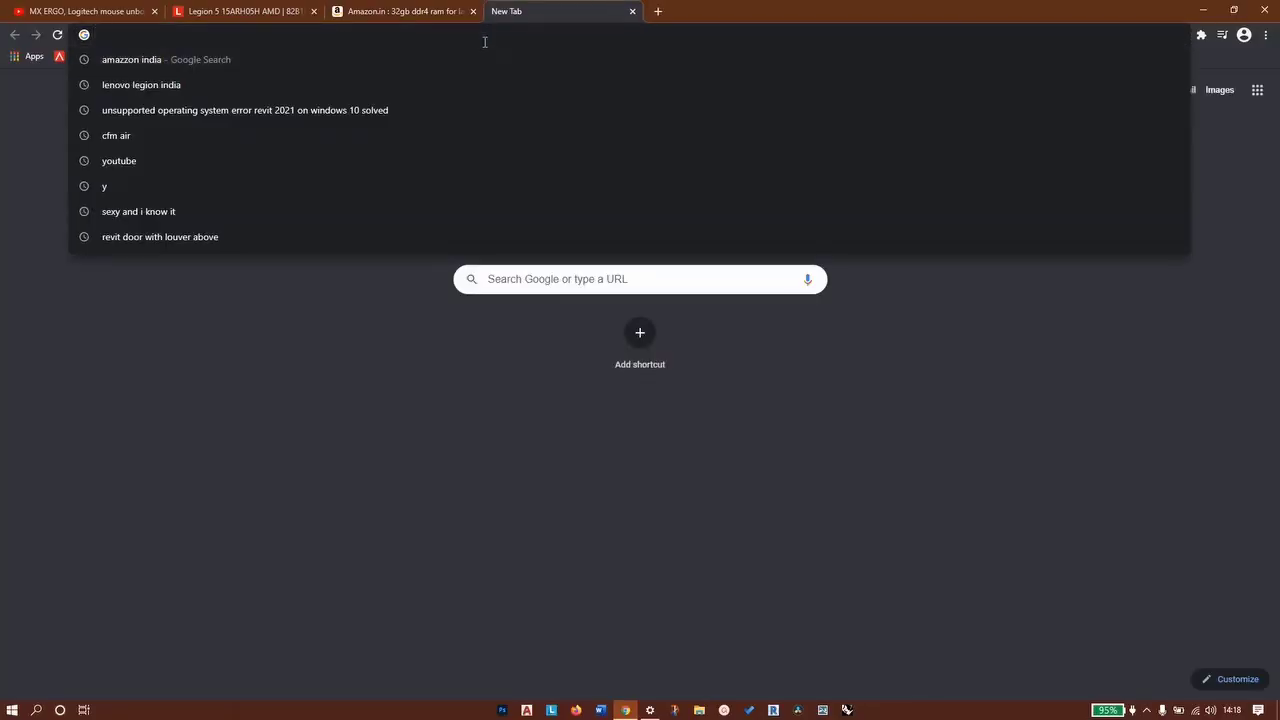
type("amazon us")
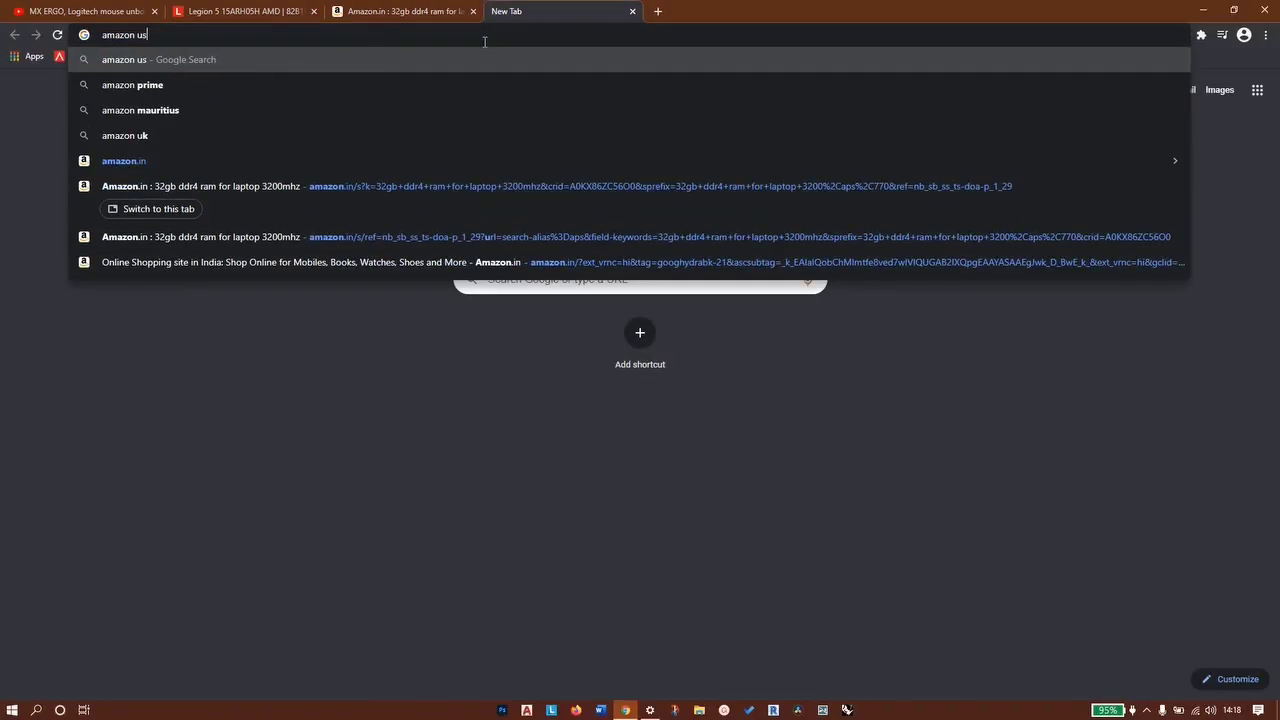
key("Return")
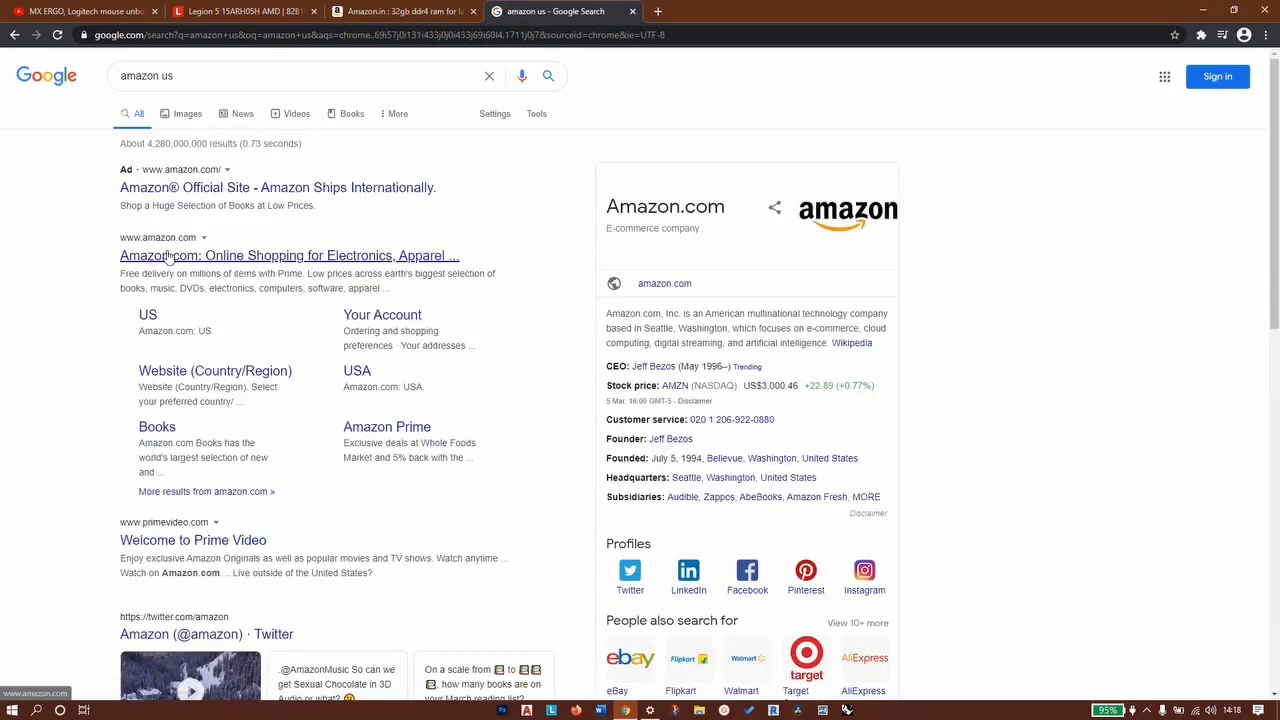
left_click(170, 256)
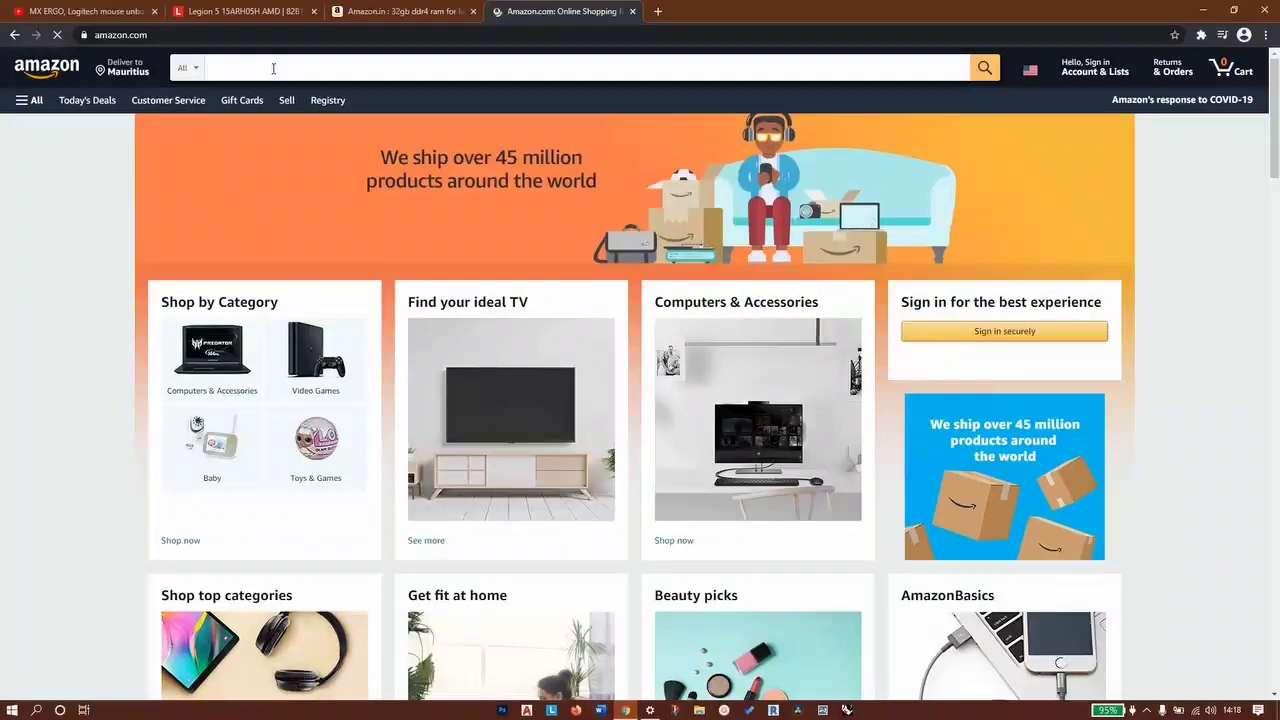
Search Amazon.com for 'lenovo legion 5 2060'.
type("lenovo legio")
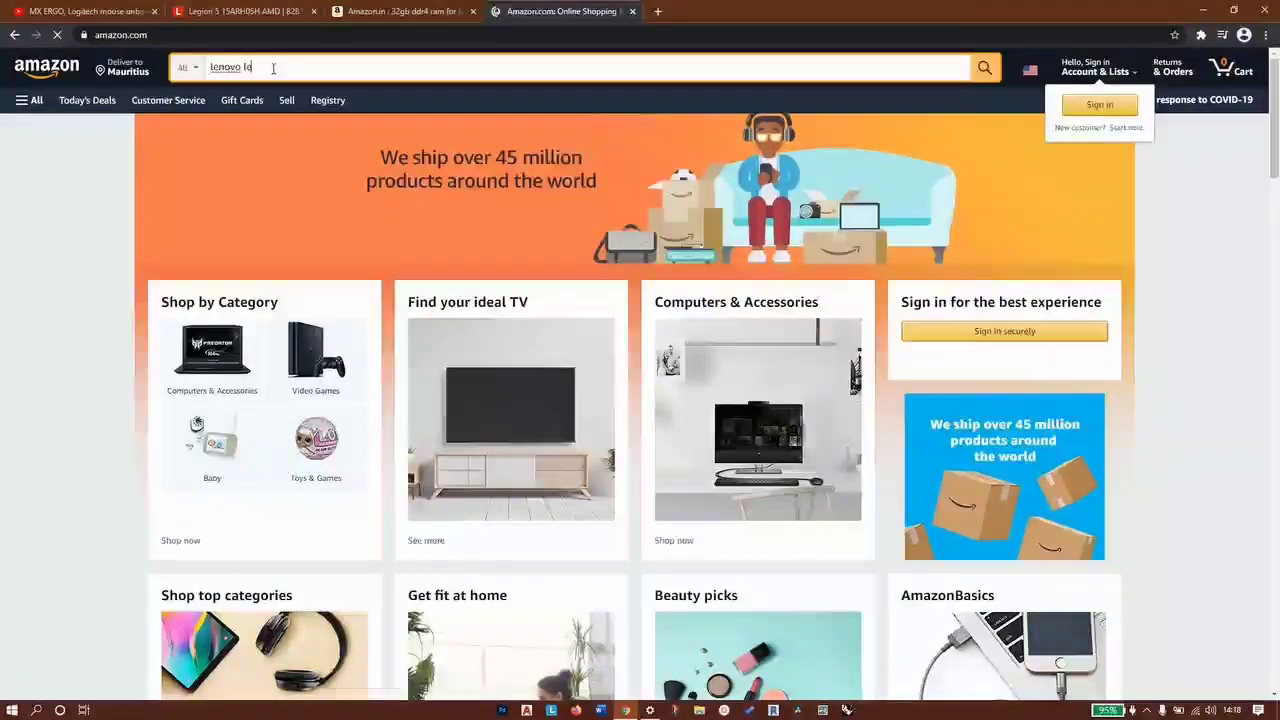
type("n")
scroll(640, 380, "down", 6)
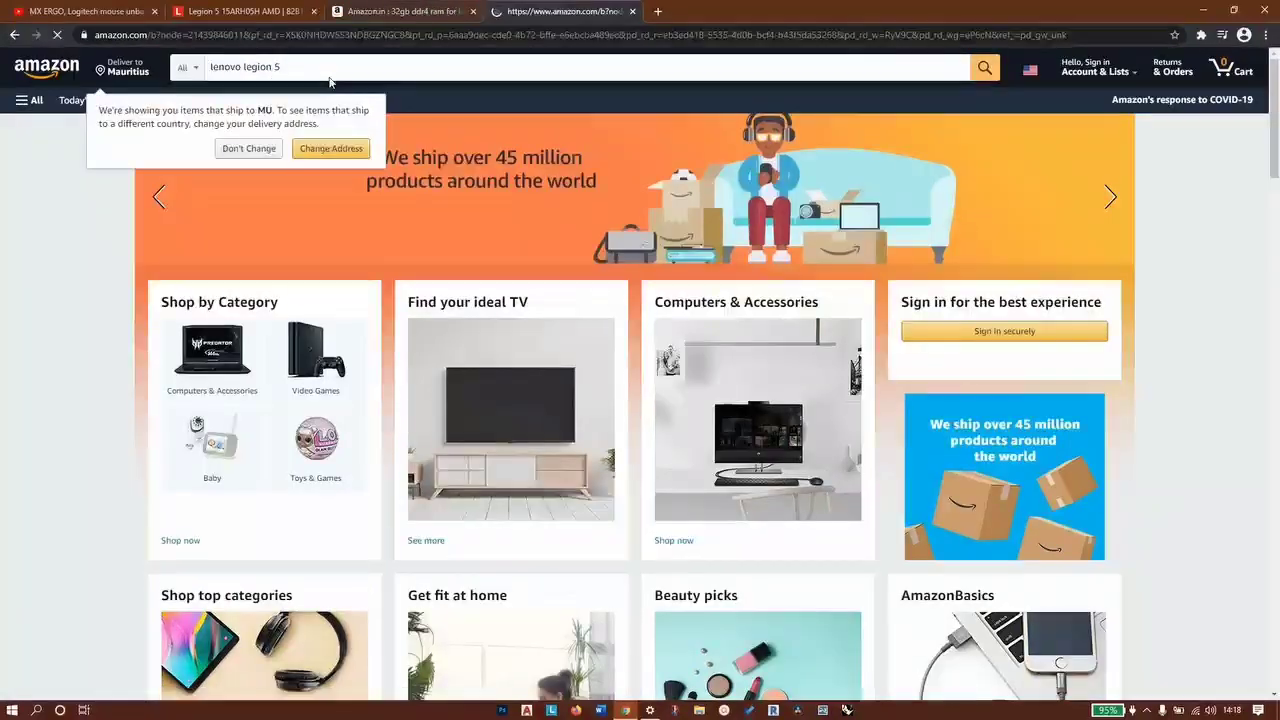
left_click(326, 72)
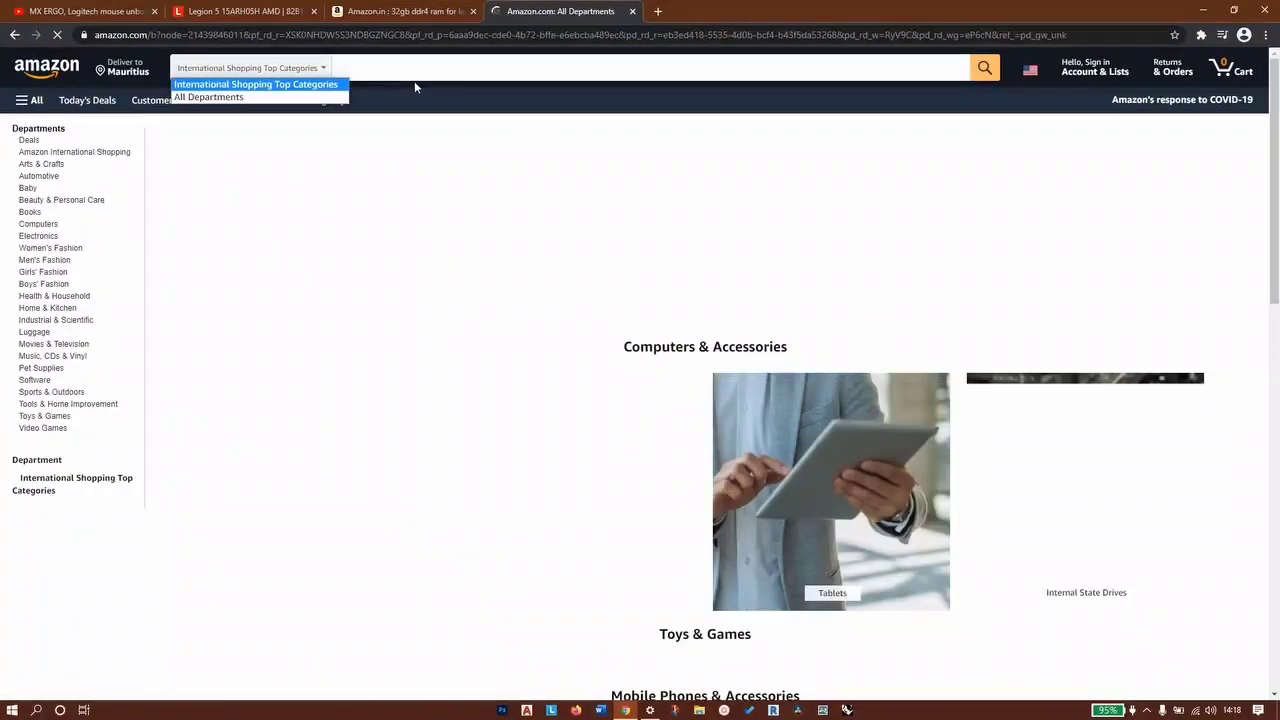
left_click(443, 71)
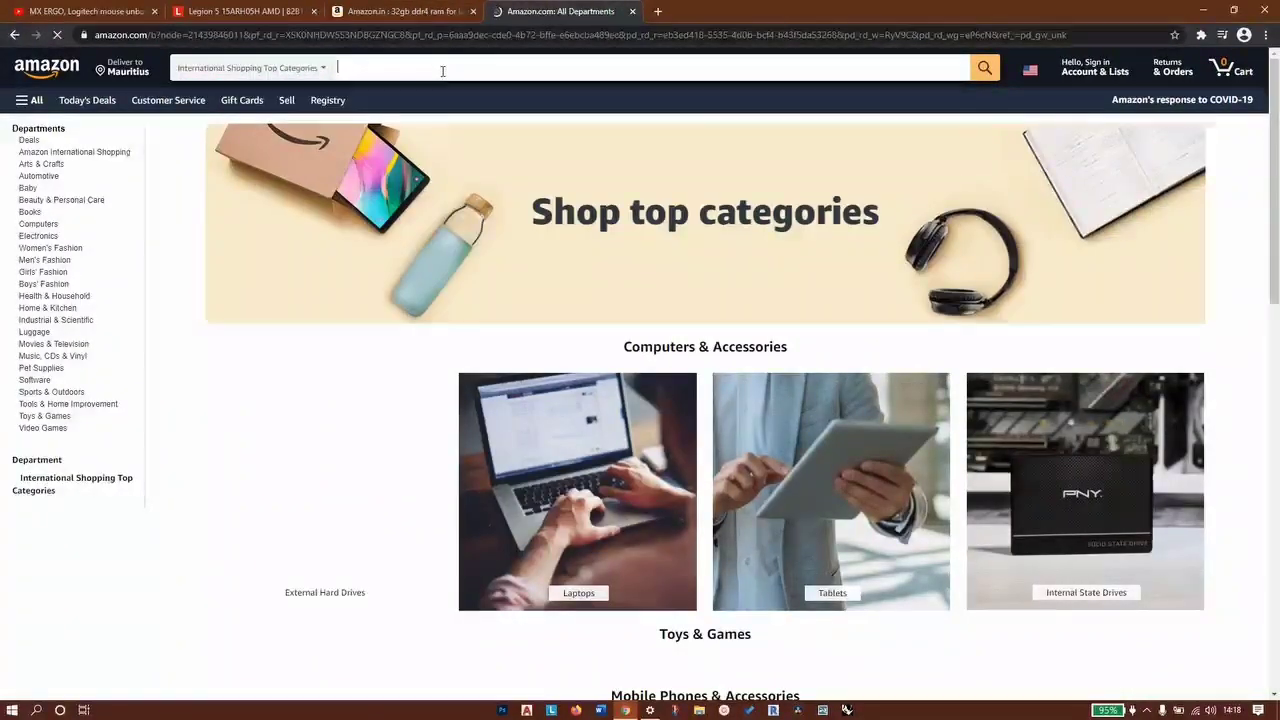
type("le")
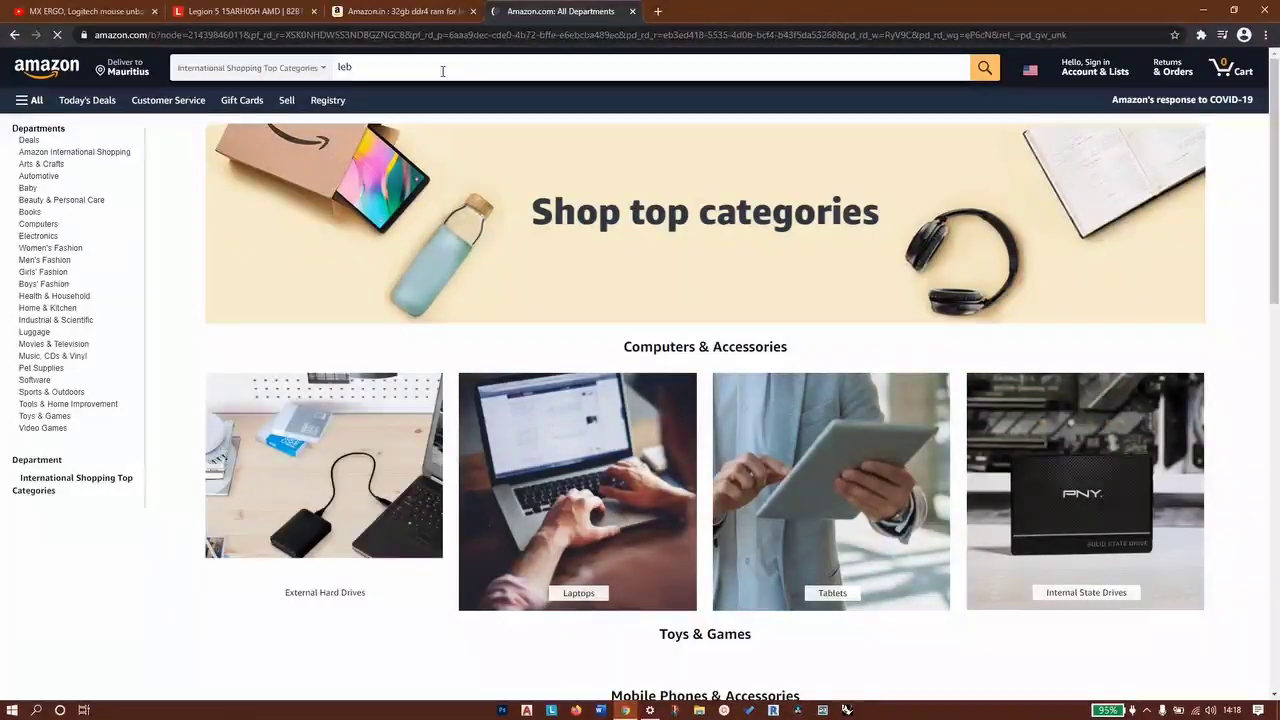
type("novo legio")
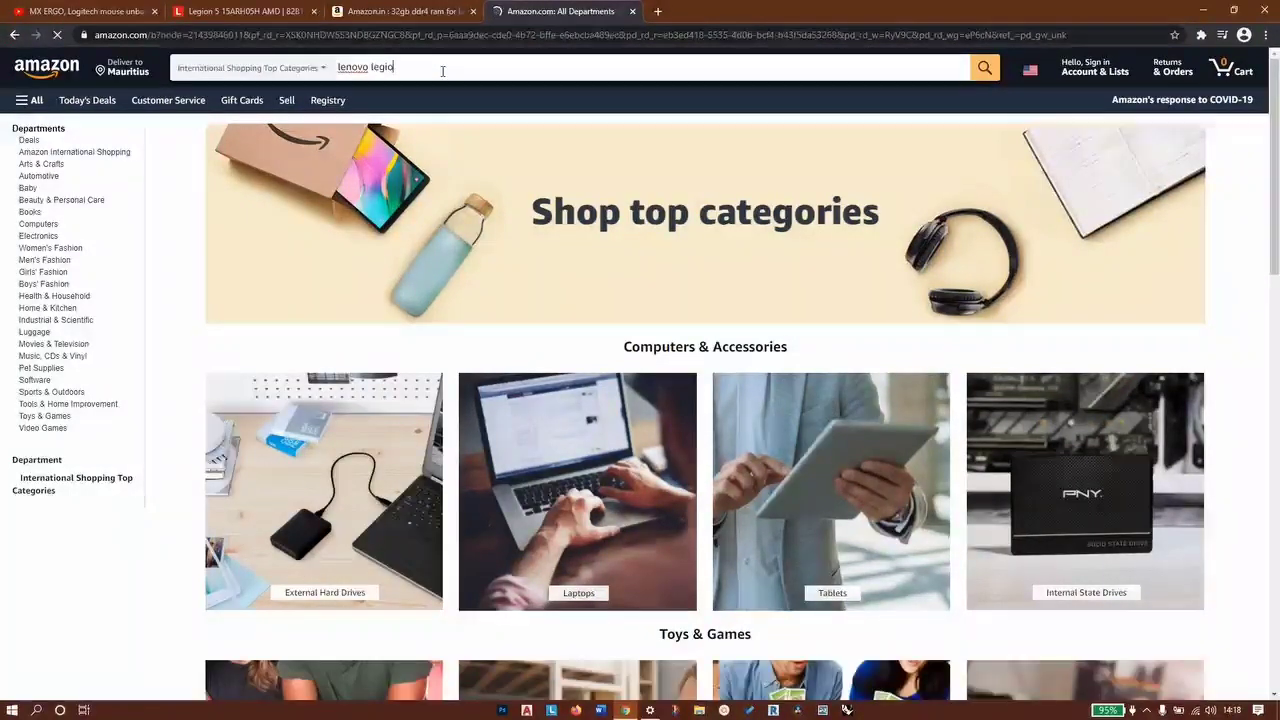
type("n 5 2060")
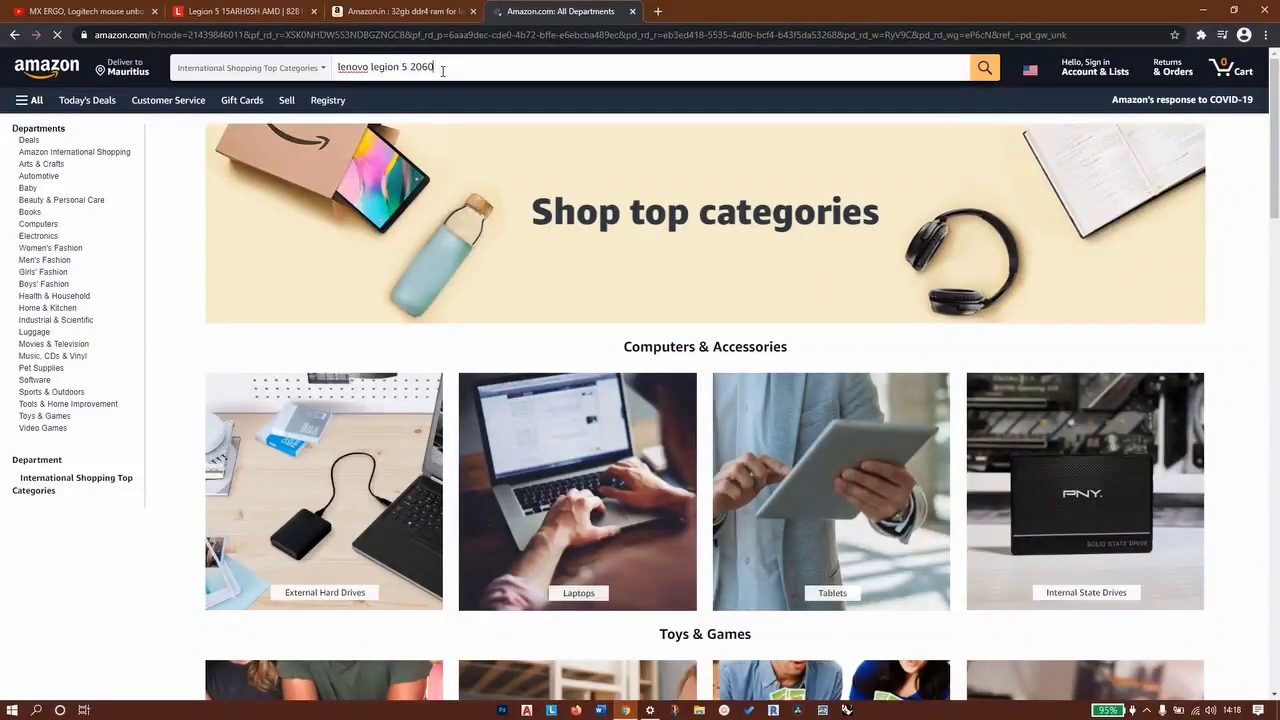
key("Return")
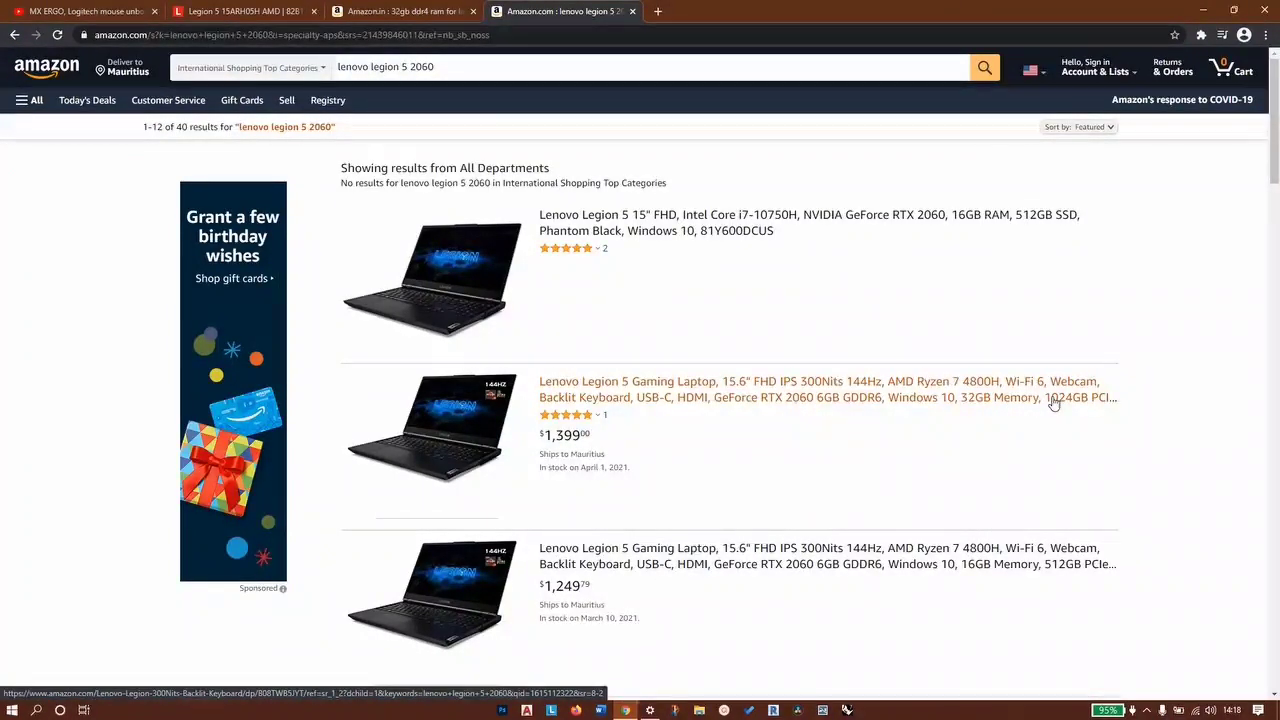
Scroll the results to the 16GB/512GB Ryzen 7 4800H RTX 2060 Legion 5 at $1,249.79.
left_click_drag(578, 435, 746, 508)
scroll(746, 508, "down", 2)
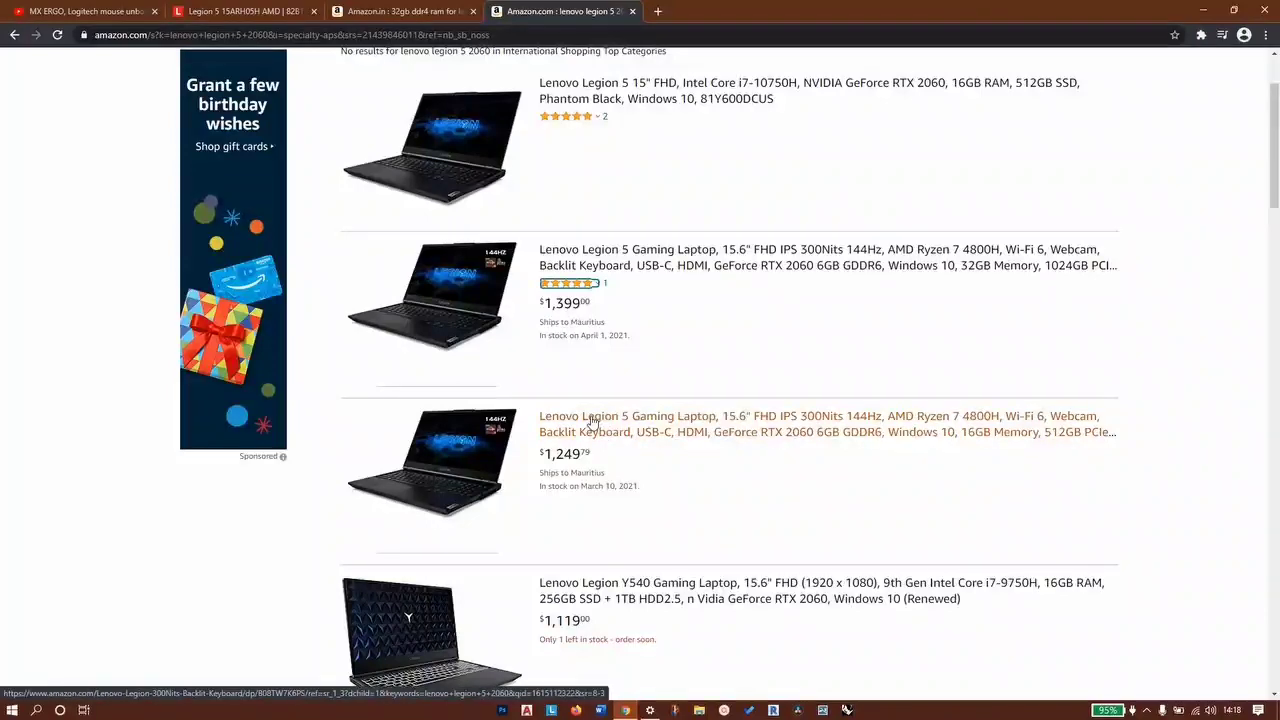
scroll(585, 430, "down", 1)
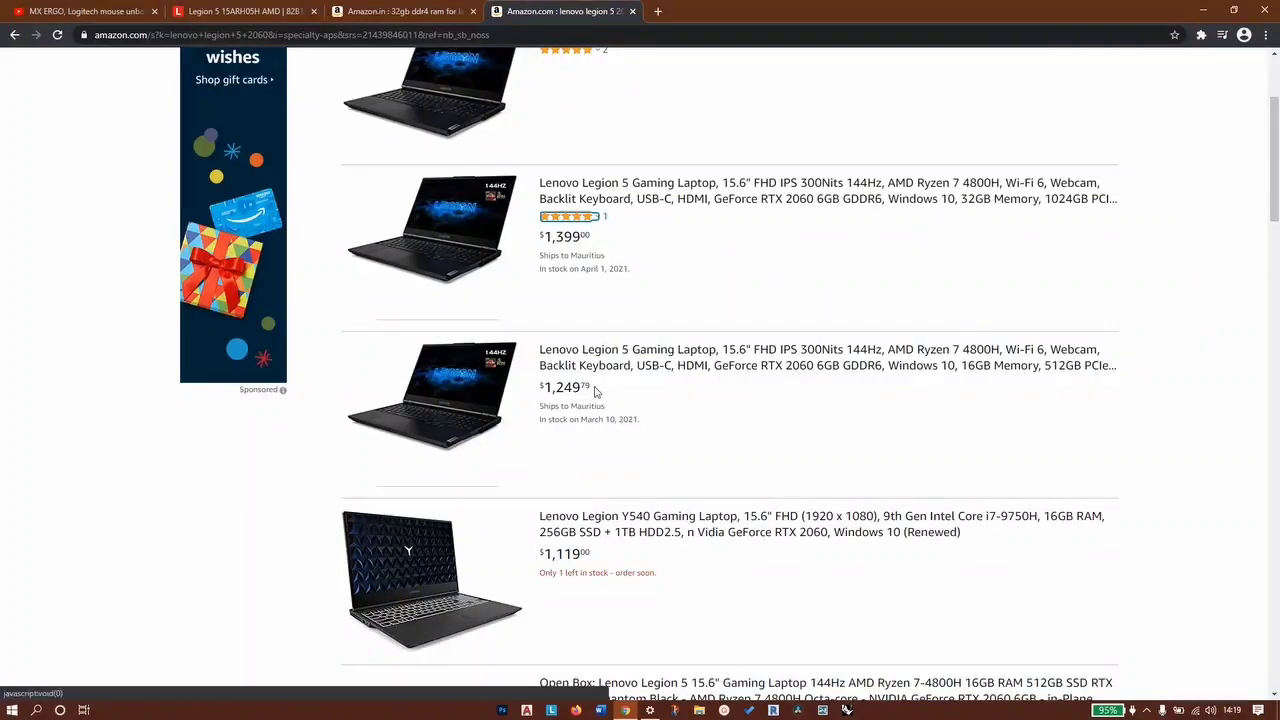
Search Google for 'usd to inr' in a new tab.
left_click(656, 10)
type("usd to int")
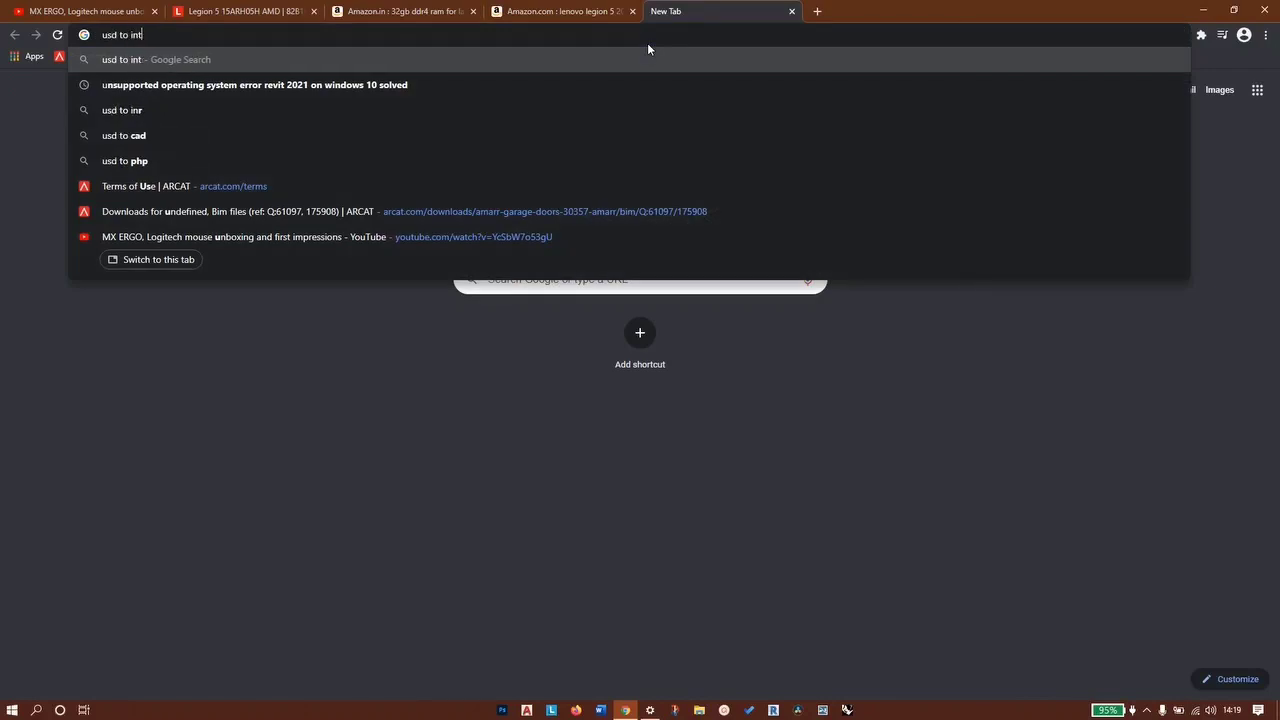
key("BackSpace")
type("r")
key("Return")
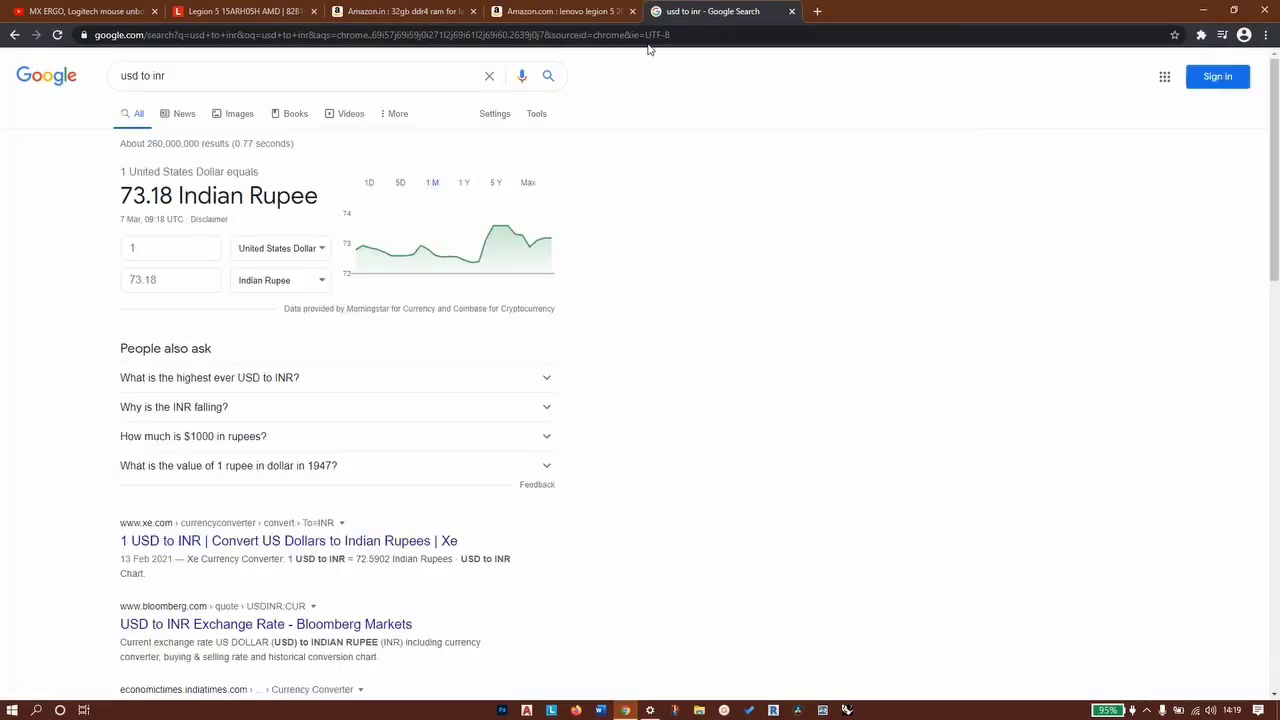
Convert 1250 USD to 91476.13 INR, then return to the Amazon Legion 5 results.
left_click(157, 254)
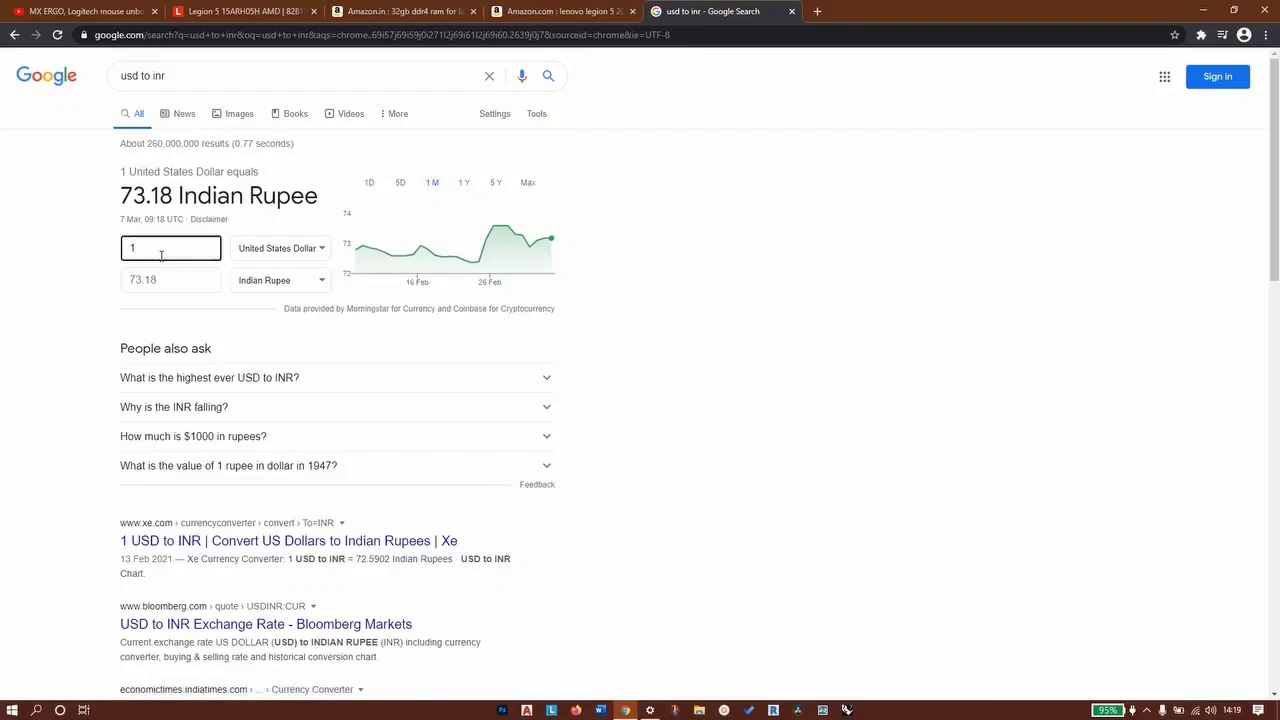
type("250")
left_click_drag(191, 288, 113, 289)
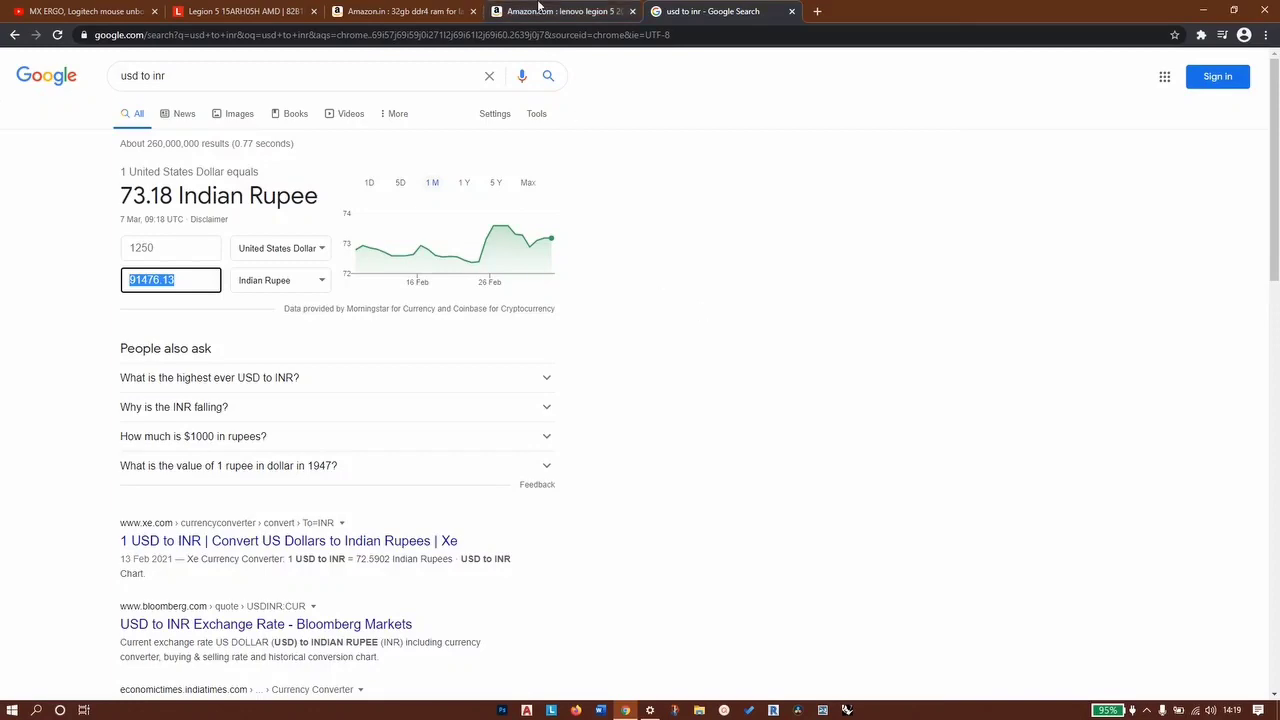
left_click(538, 7)
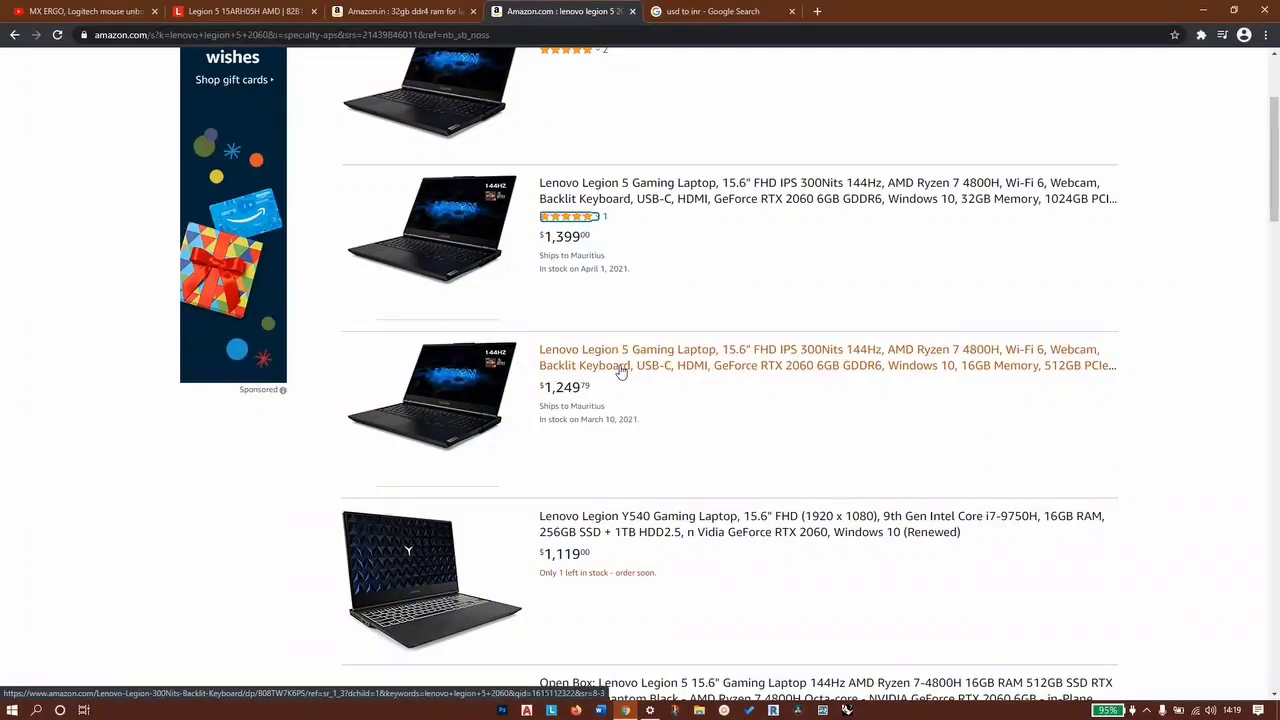
Compare the $1,249.79 Amazon listing against the rupee conversion across tabs.
scroll(677, 371, "up", 2)
scroll(677, 371, "down", 2)
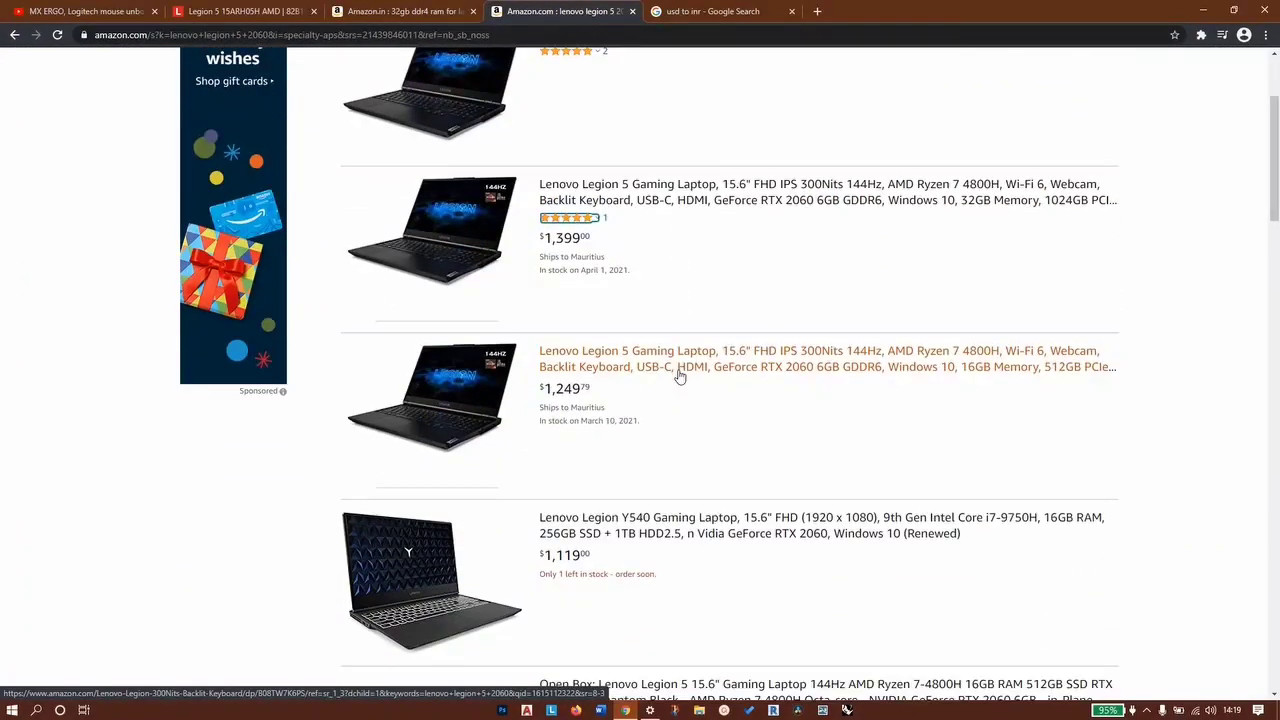
scroll(677, 371, "up", 2)
scroll(663, 491, "down", 2)
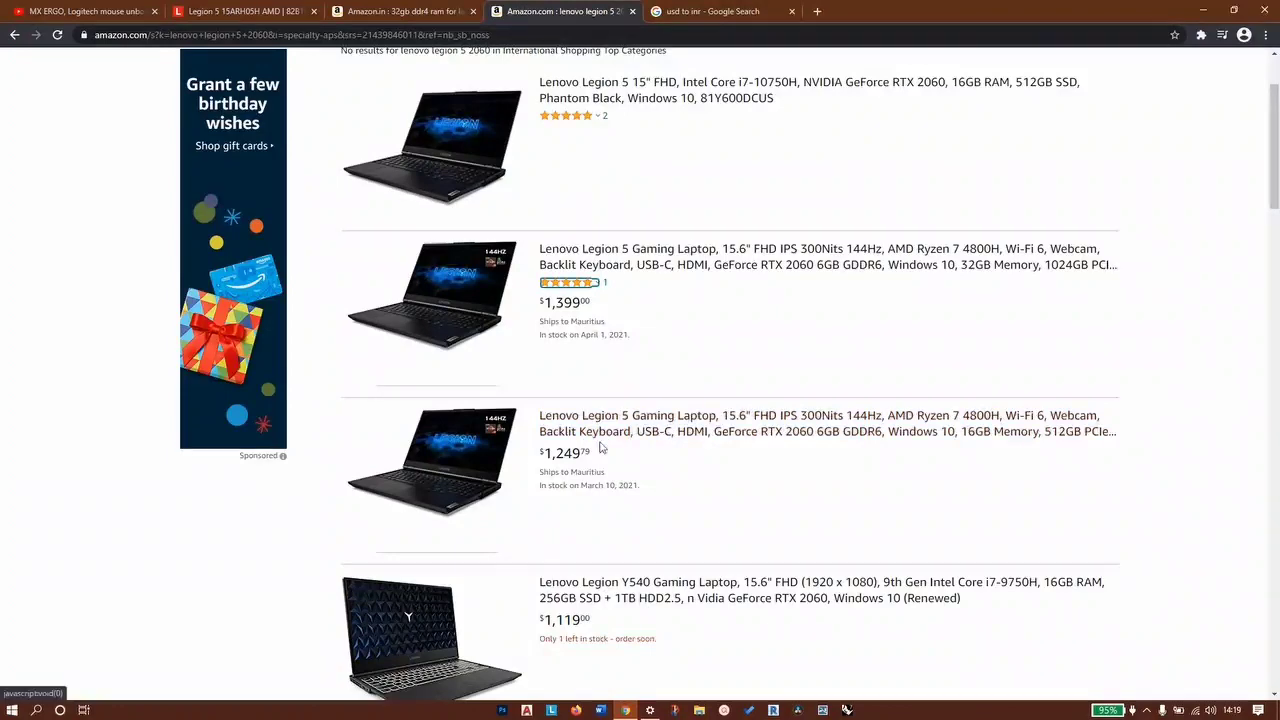
left_click(705, 10)
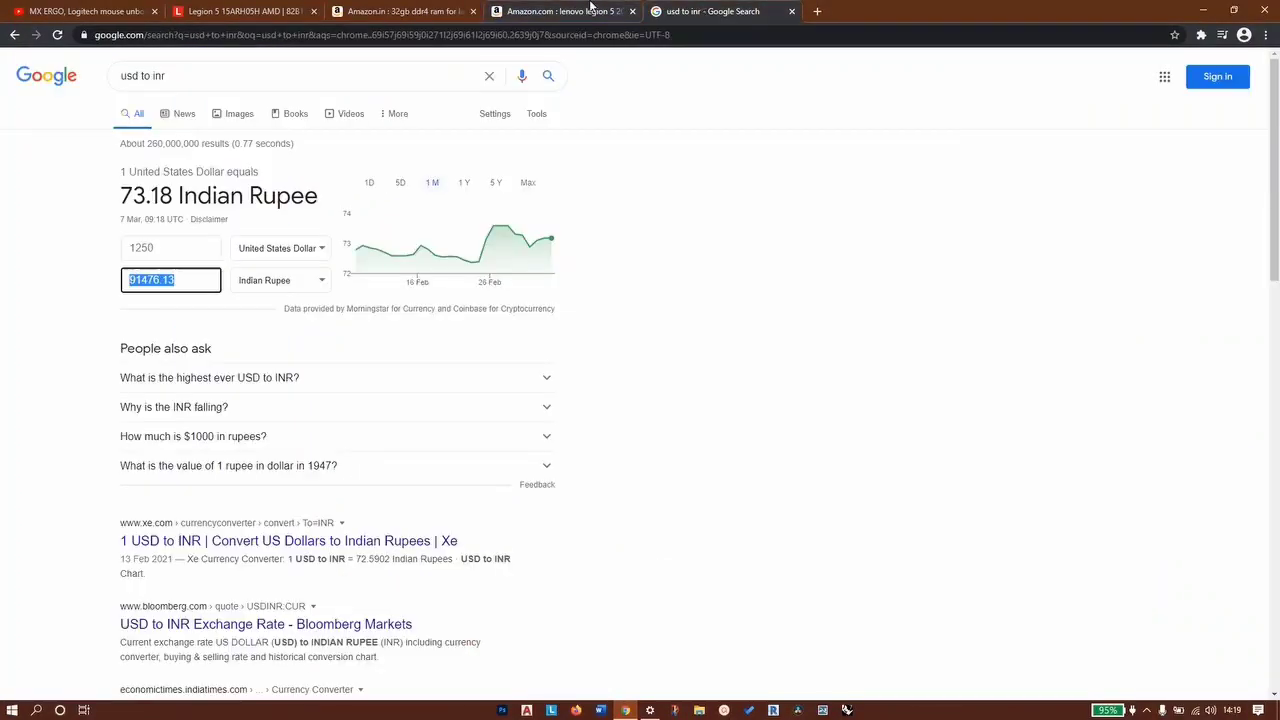
left_click(595, 10)
left_click(690, 10)
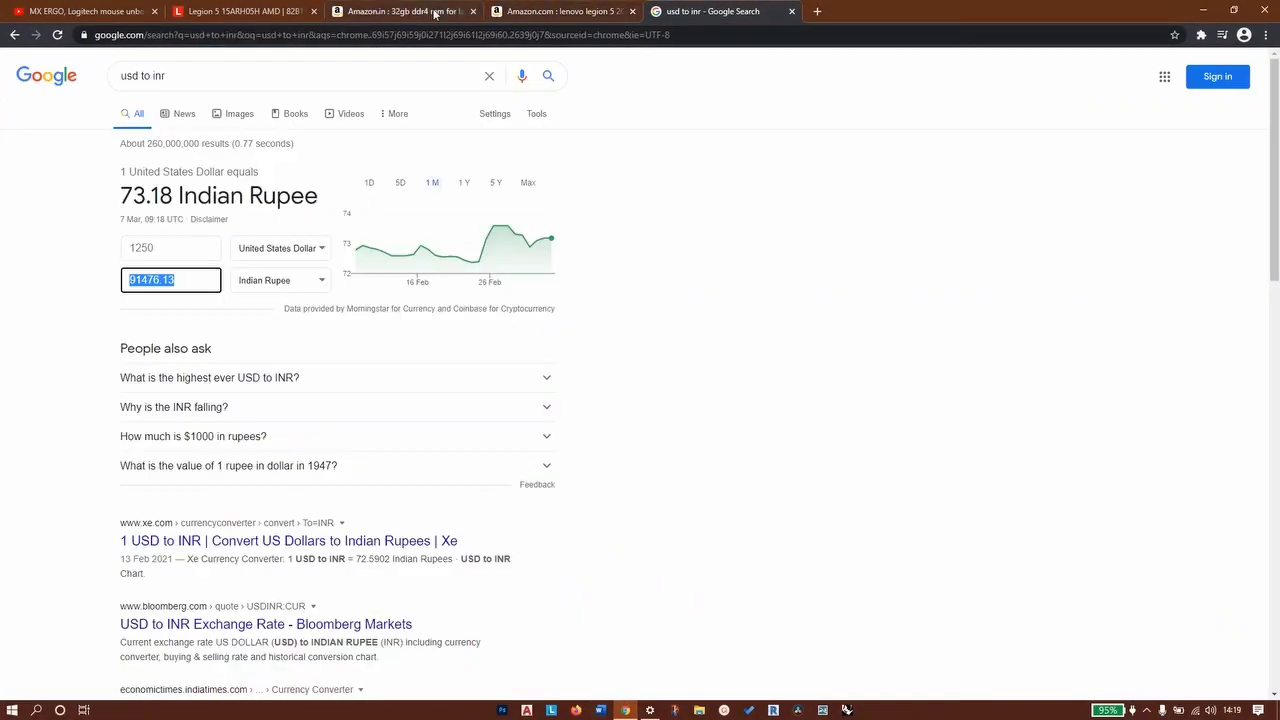
Return to the Amazon.in 32GB DDR4 laptop RAM results.
left_click(530, 12)
left_click(757, 11)
left_click(566, 11)
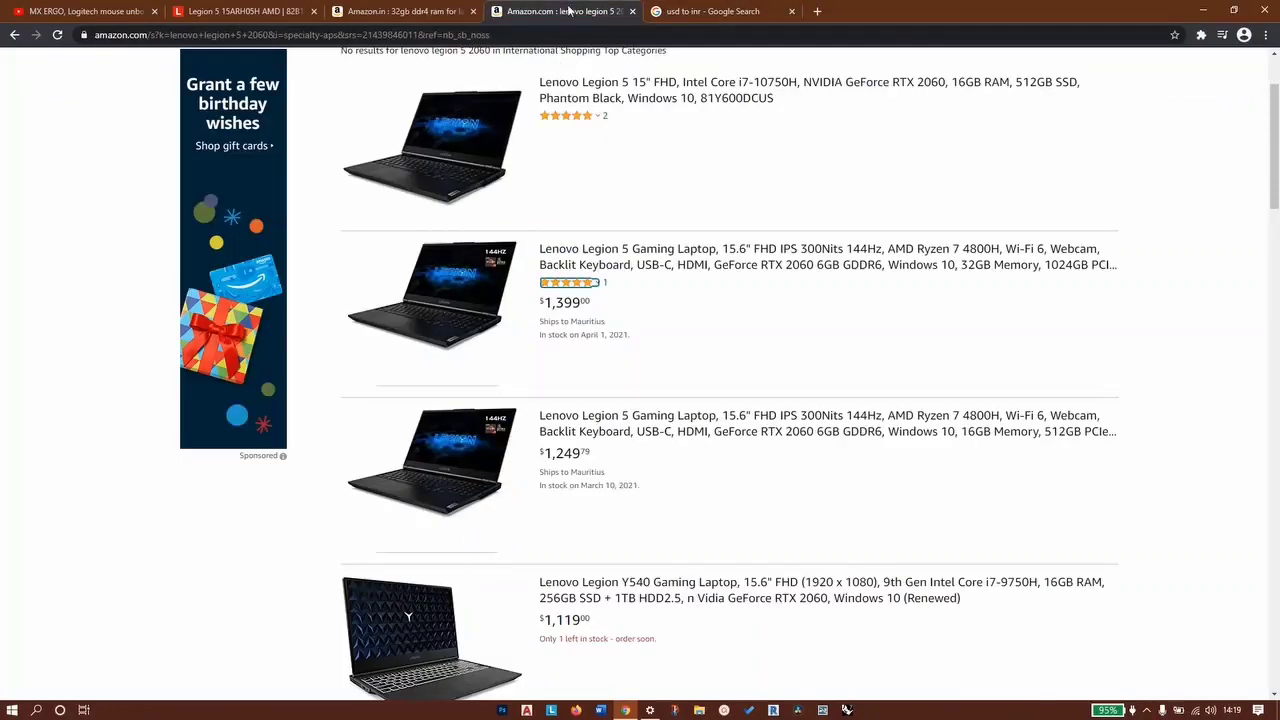
left_click(418, 10)
left_click(547, 8)
left_click(440, 12)
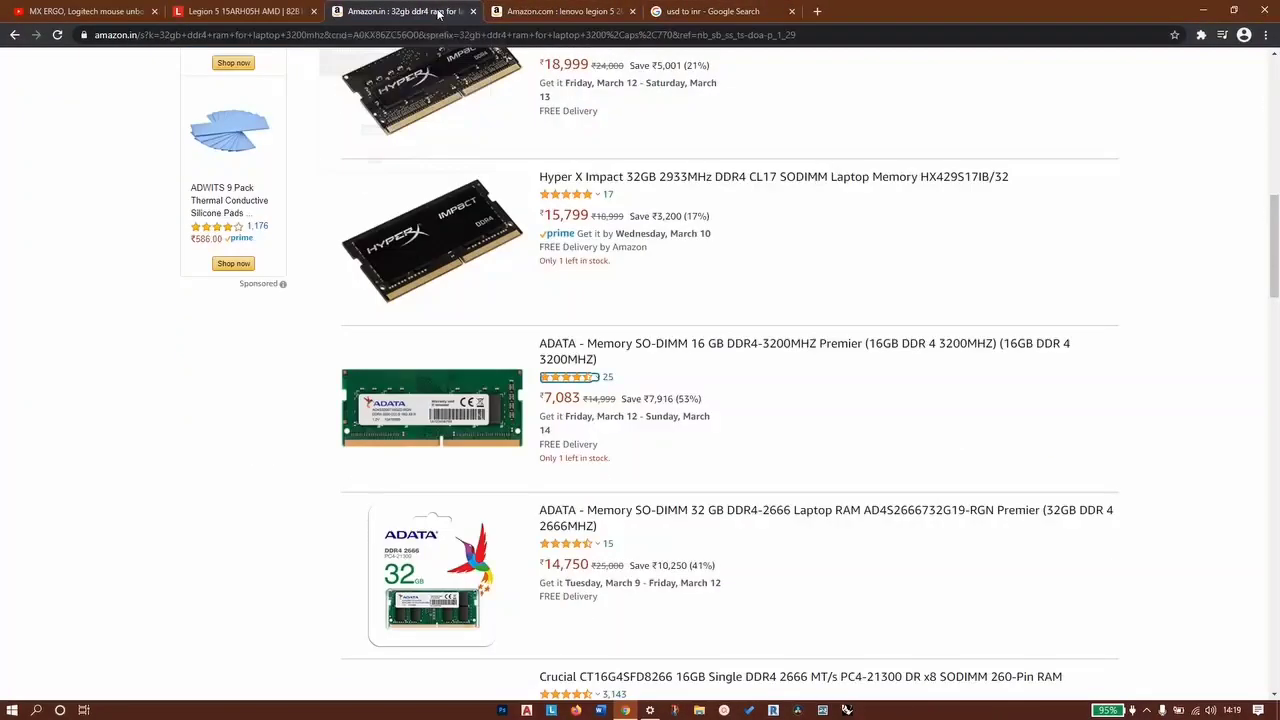
Highlight the ₹118,900 total and scroll down to highlight the selected RTX 2060 graphics.
left_click(240, 11)
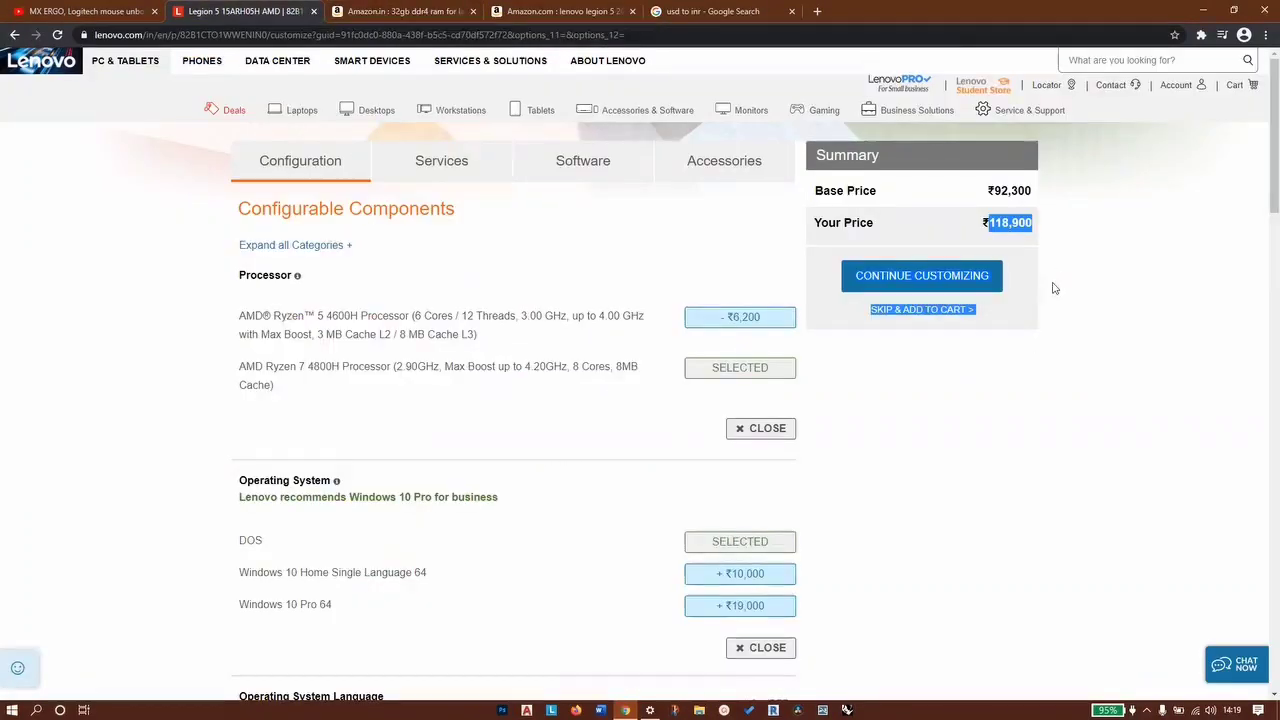
left_click_drag(984, 222, 1036, 232)
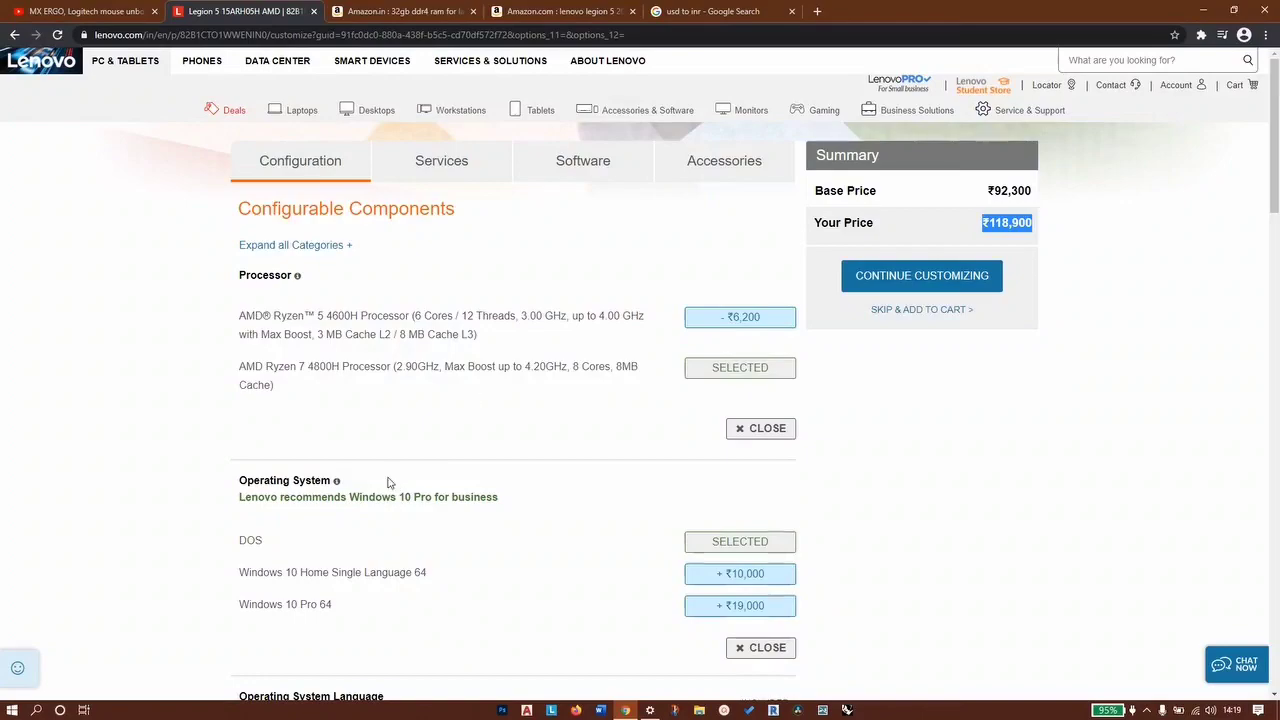
scroll(389, 483, "down", 10)
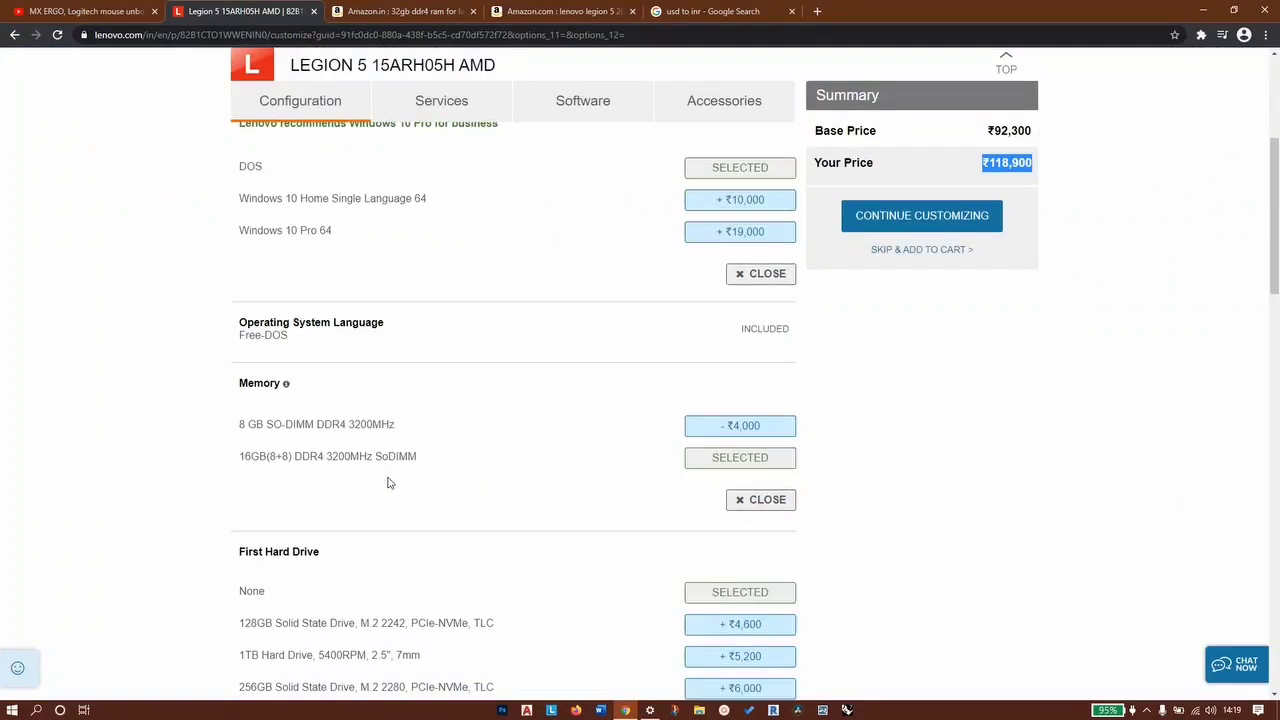
scroll(389, 483, "down", 3)
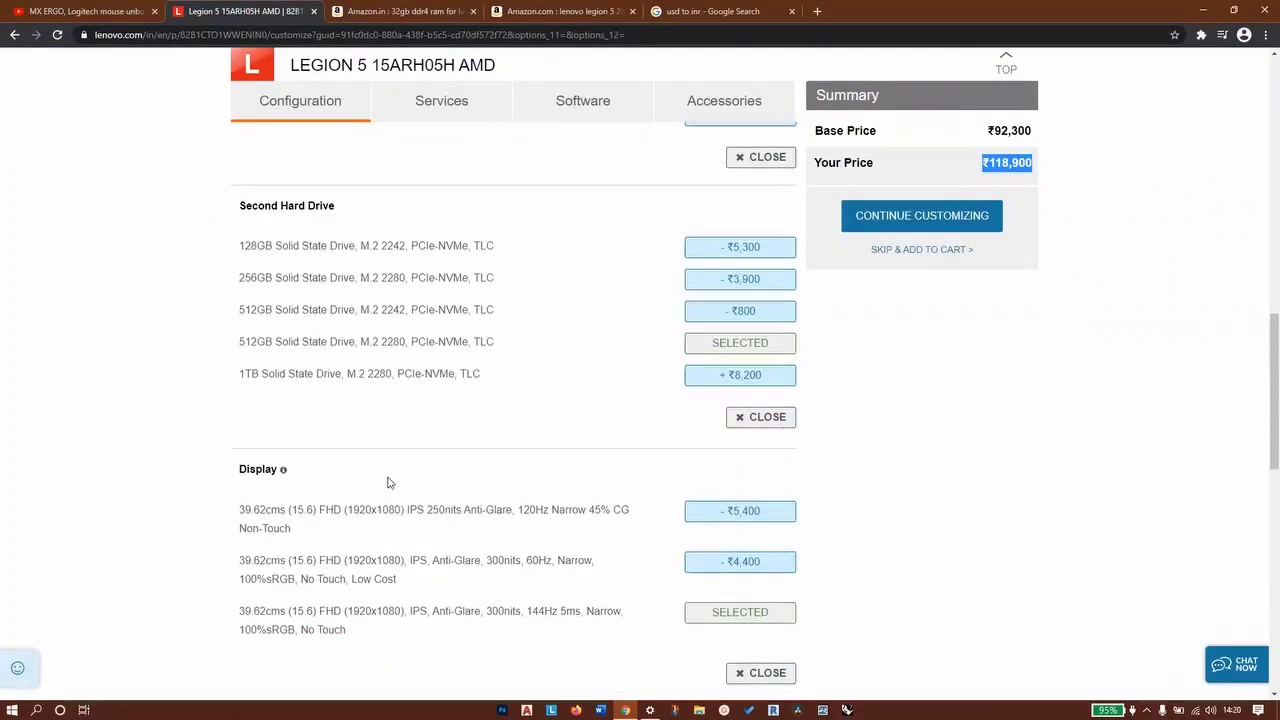
scroll(400, 477, "down", 2)
scroll(400, 480, "up", 8)
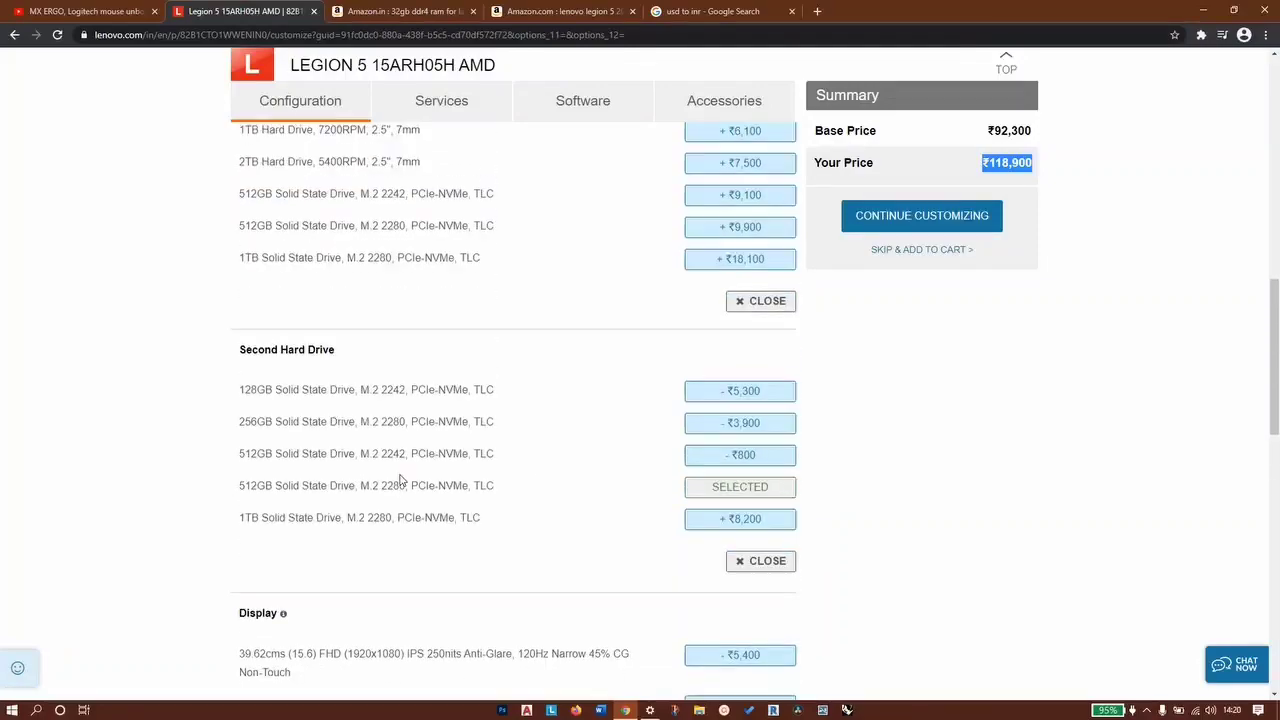
scroll(401, 456, "down", 10)
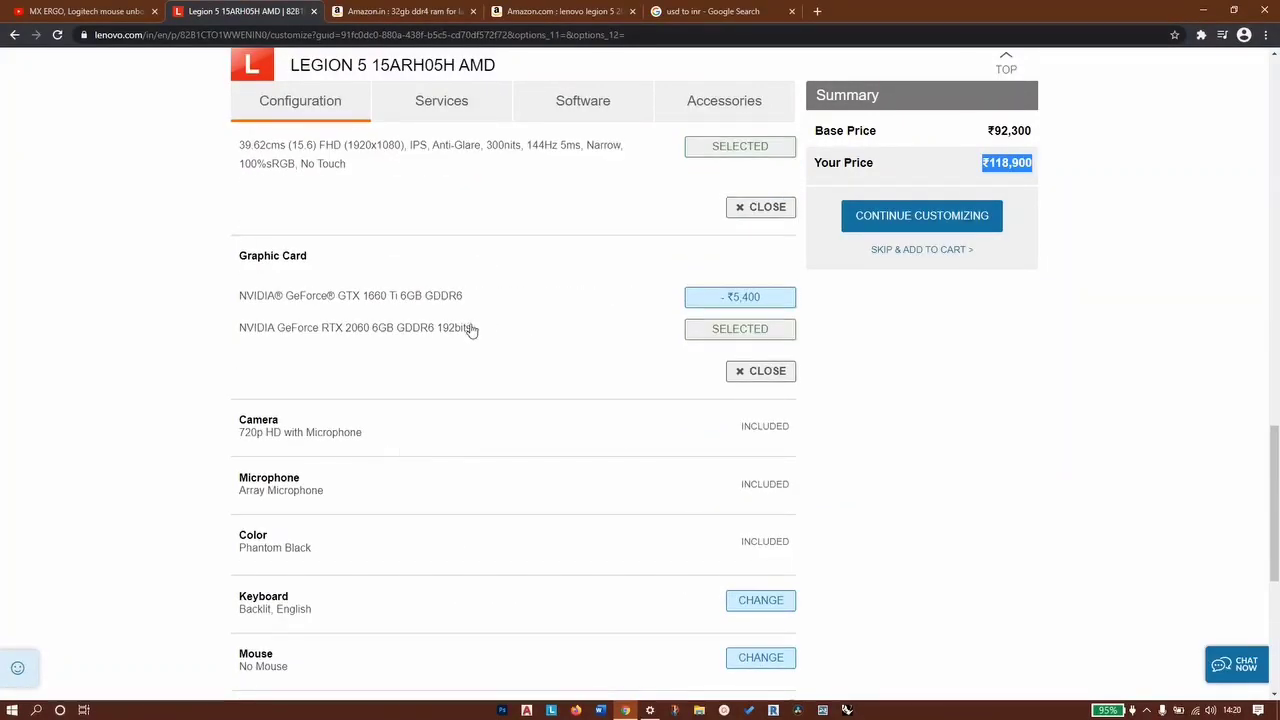
left_click_drag(480, 337, 236, 339)
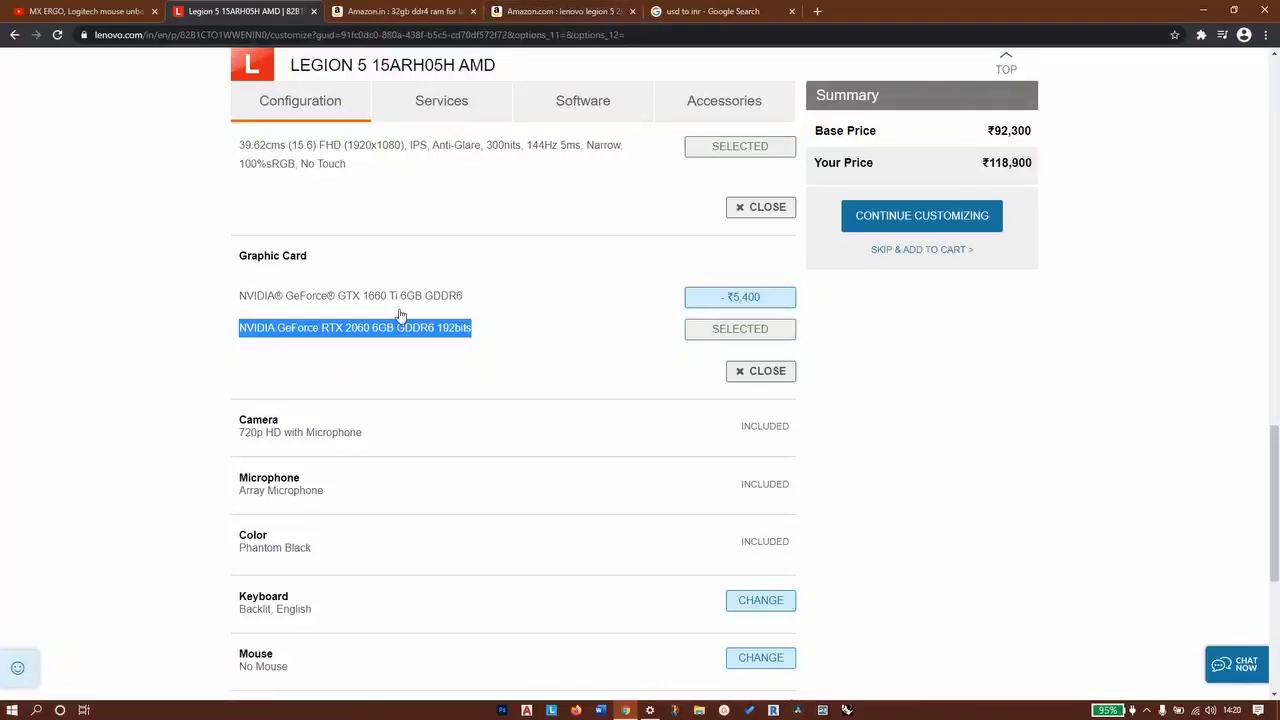
left_click(580, 11)
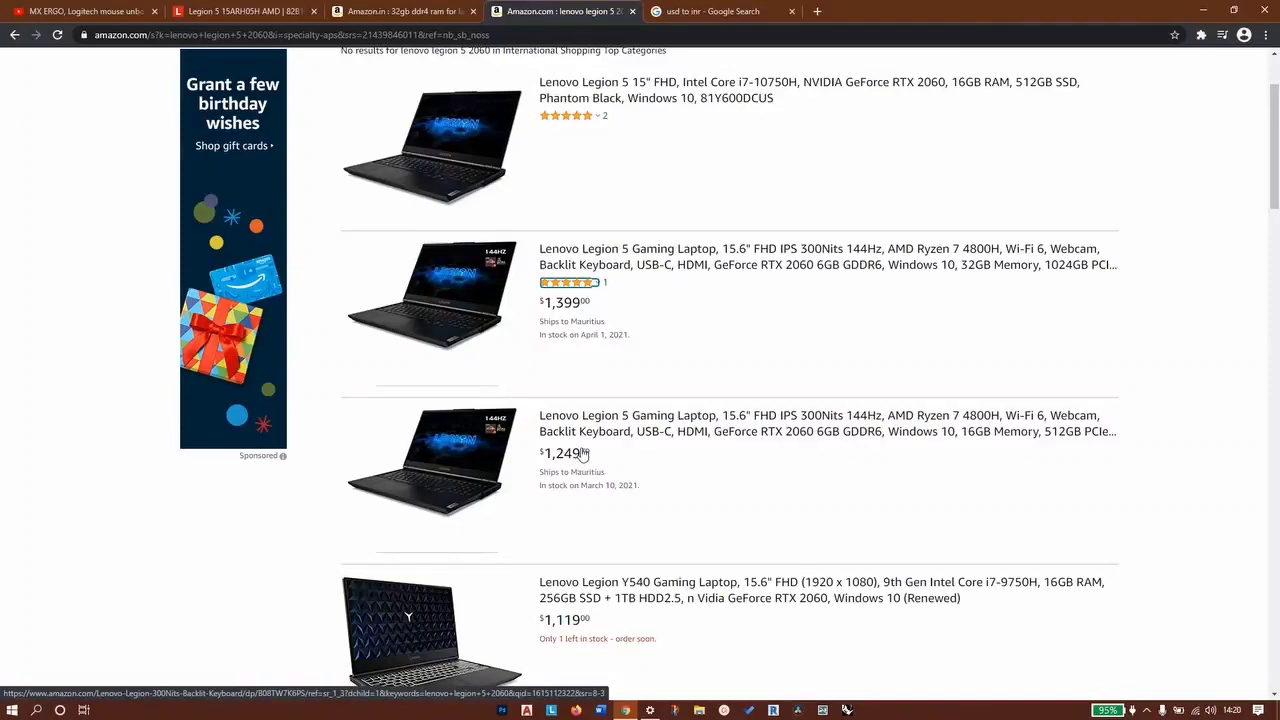
left_click(240, 11)
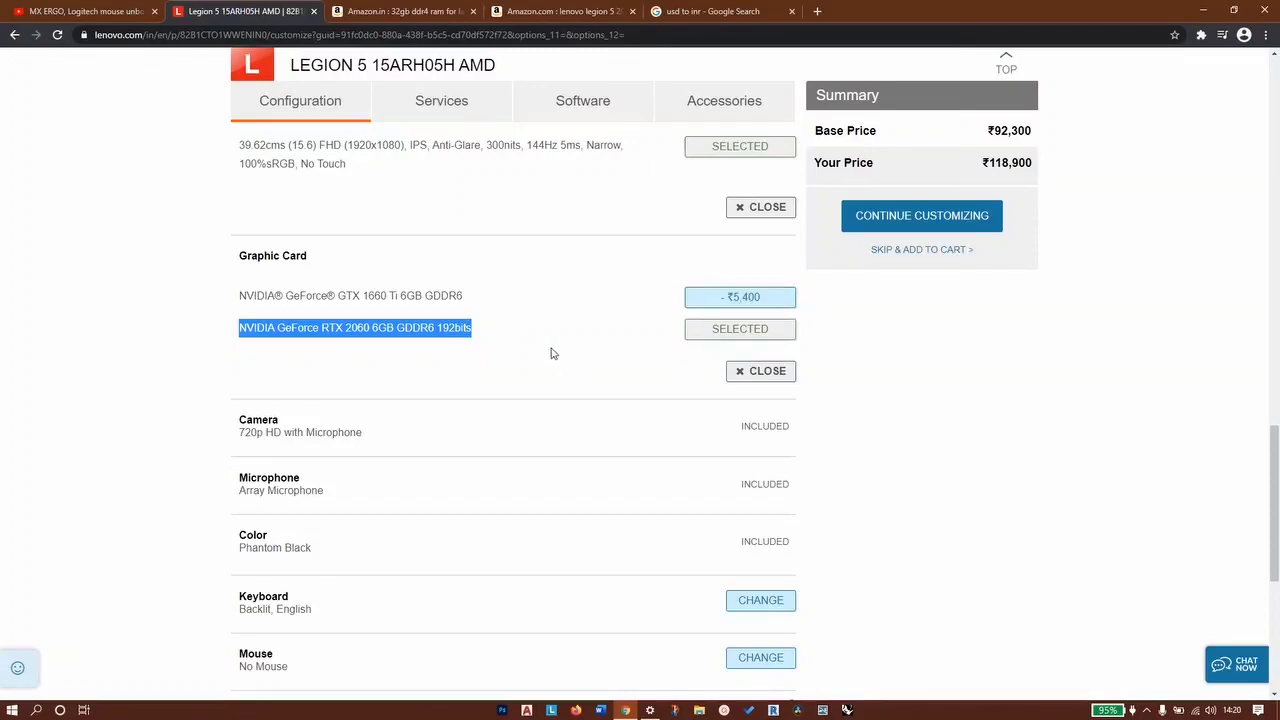
scroll(551, 353, "up", 15)
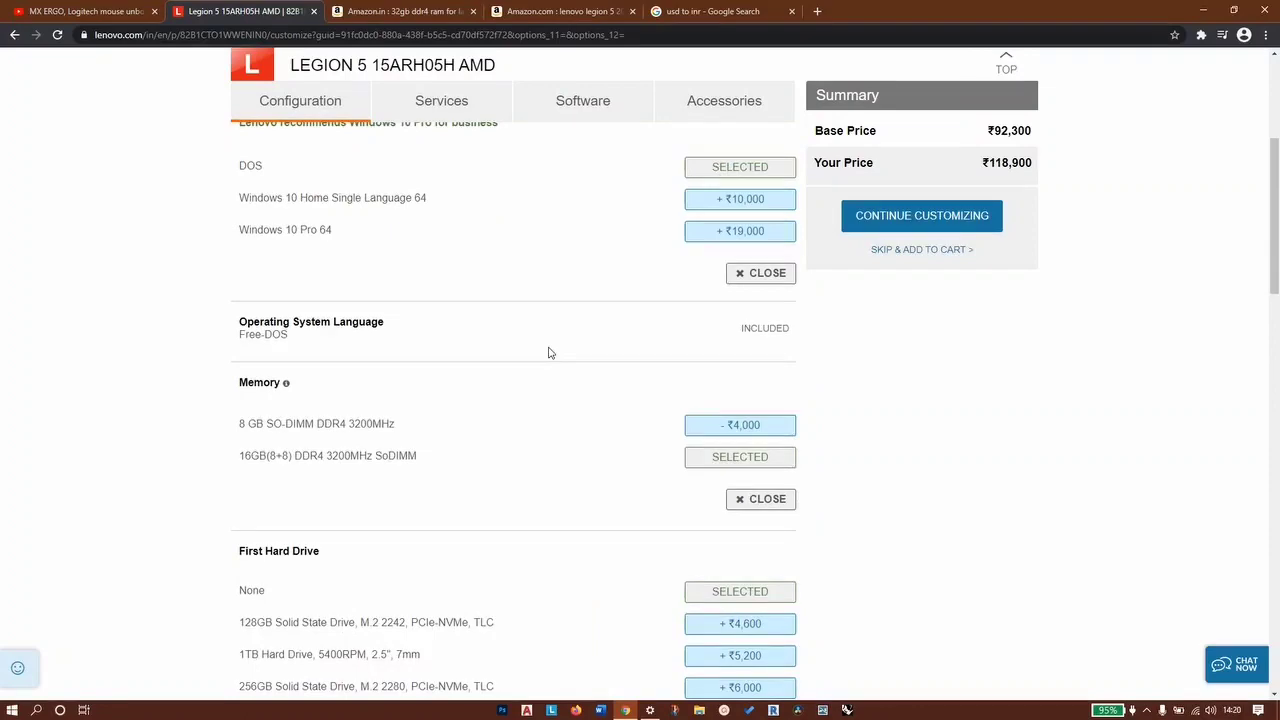
scroll(548, 353, "up", 5)
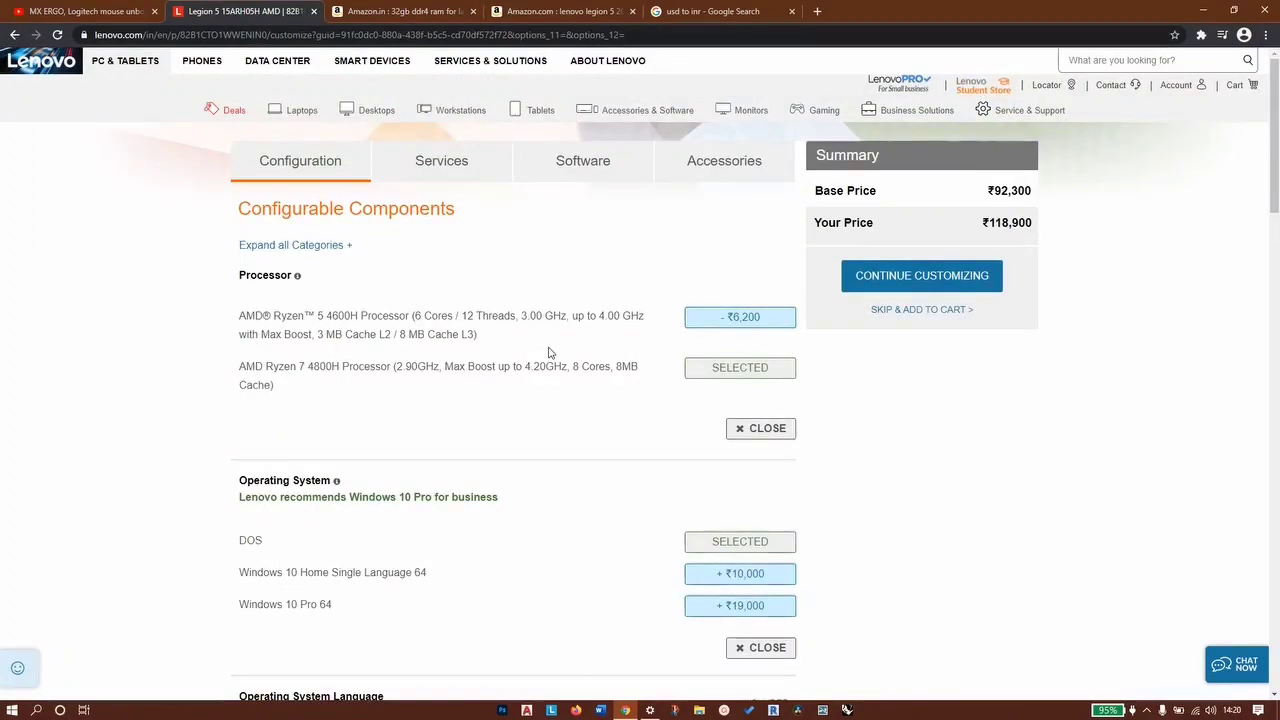
scroll(548, 353, "down", 1)
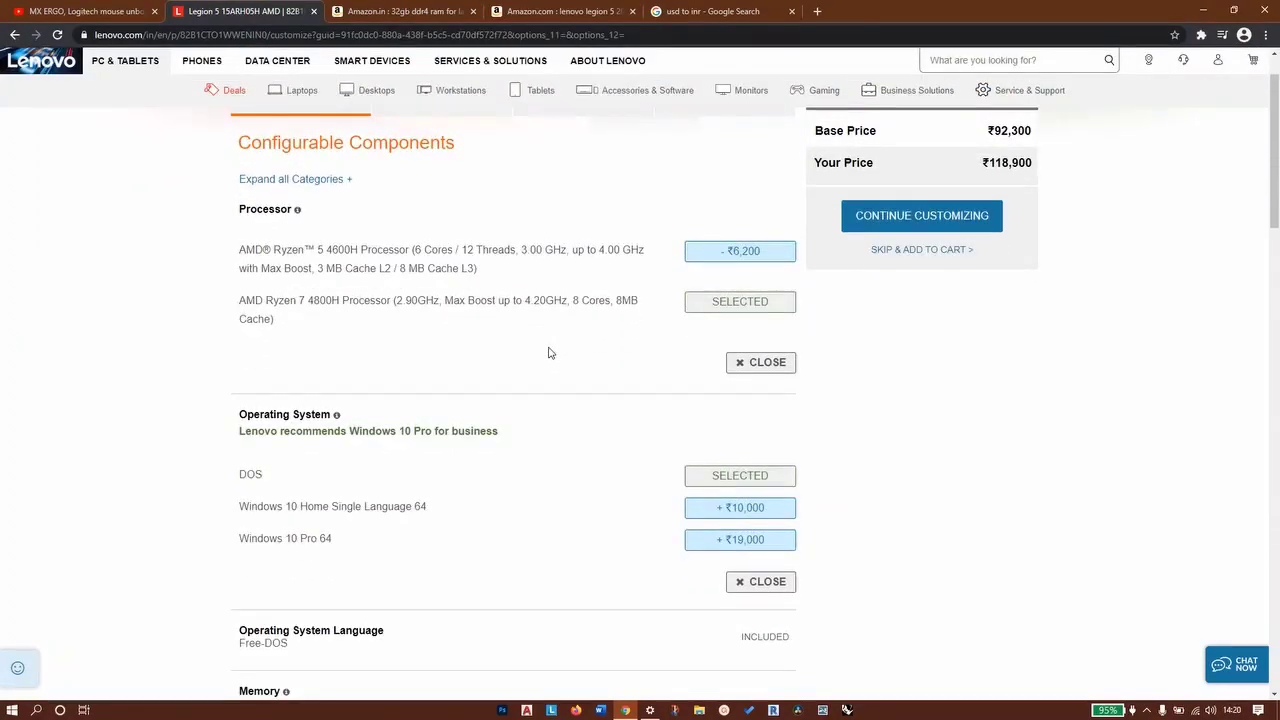